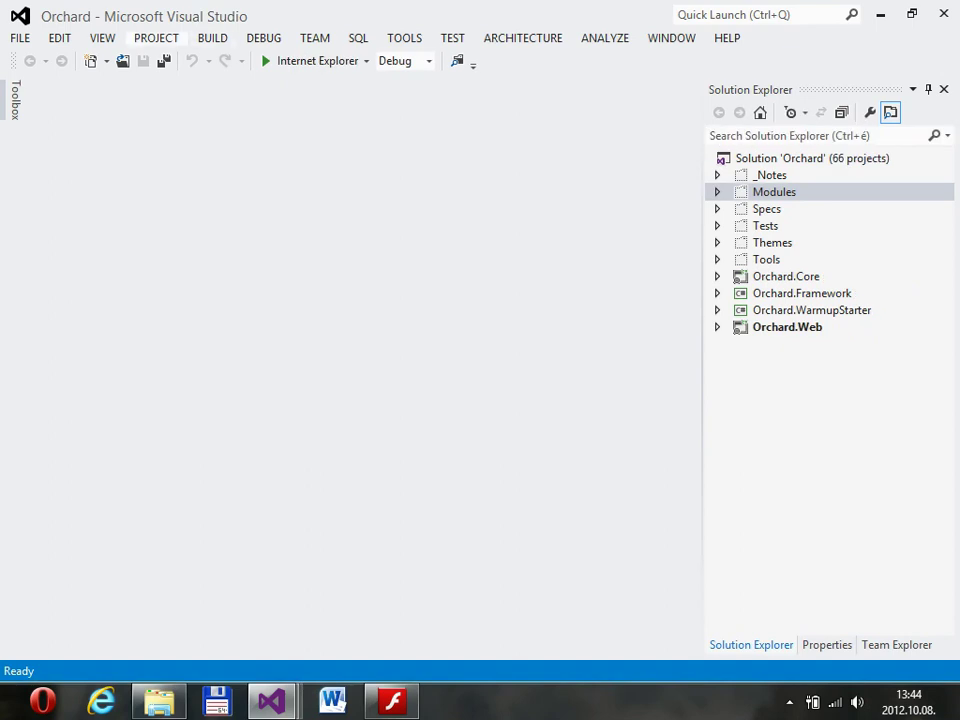
Look through the BUILD and PROJECT menus in Visual Studio without running any command.
{"action": "key", "text": "alt+b"}
{"action": "key", "text": "Down"}
{"action": "key", "text": "Down"}
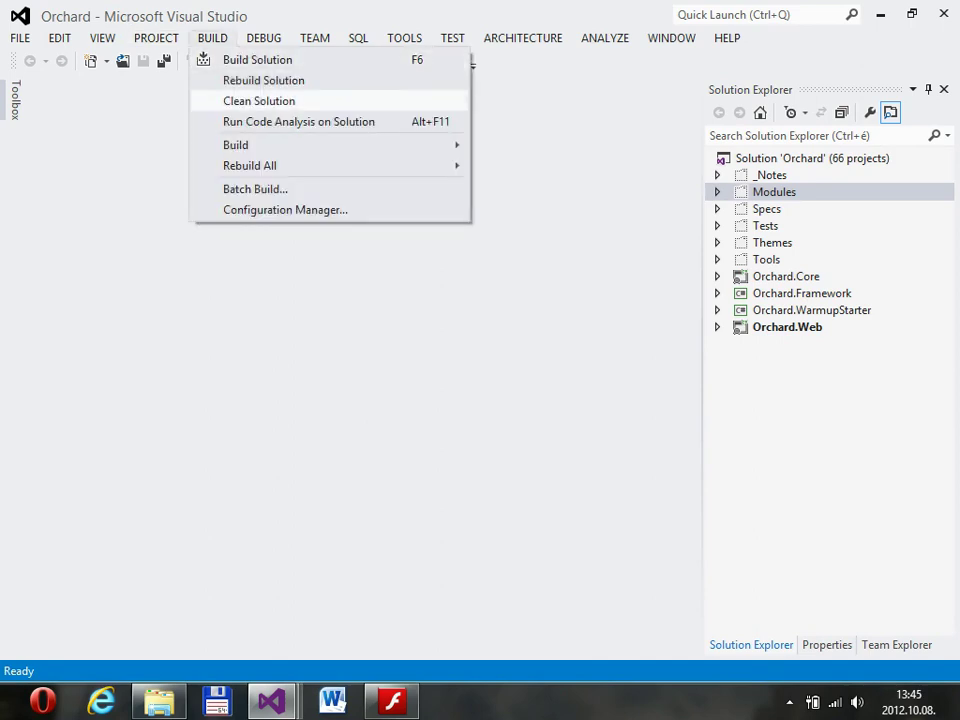
{"action": "key", "text": "Up"}
{"action": "key", "text": "Up"}
{"action": "key", "text": "Left"}
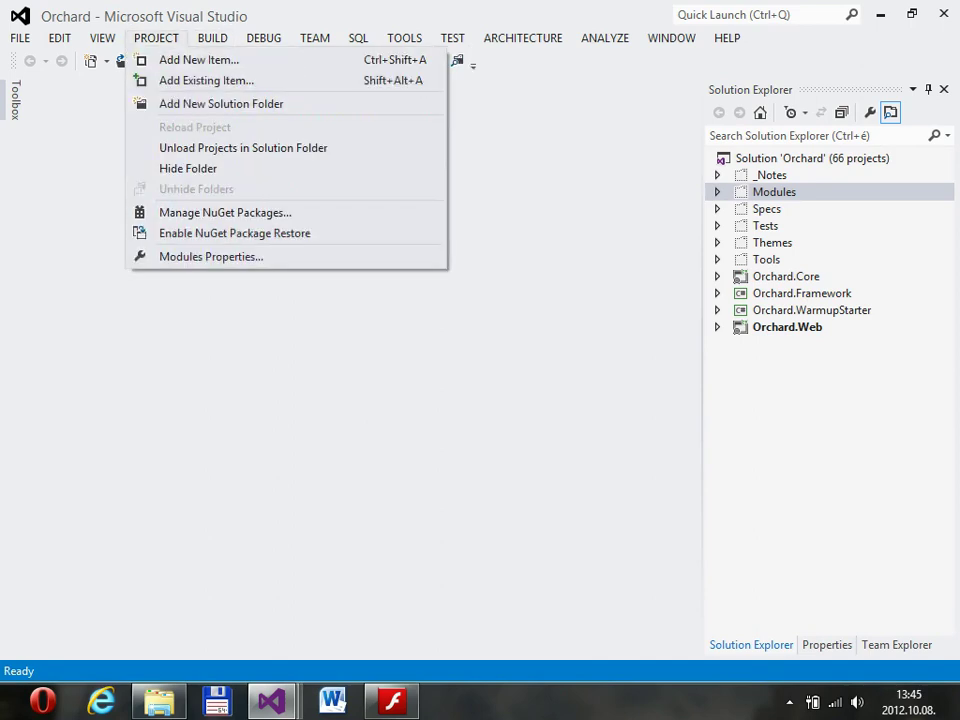
{"action": "key", "text": "Escape"}
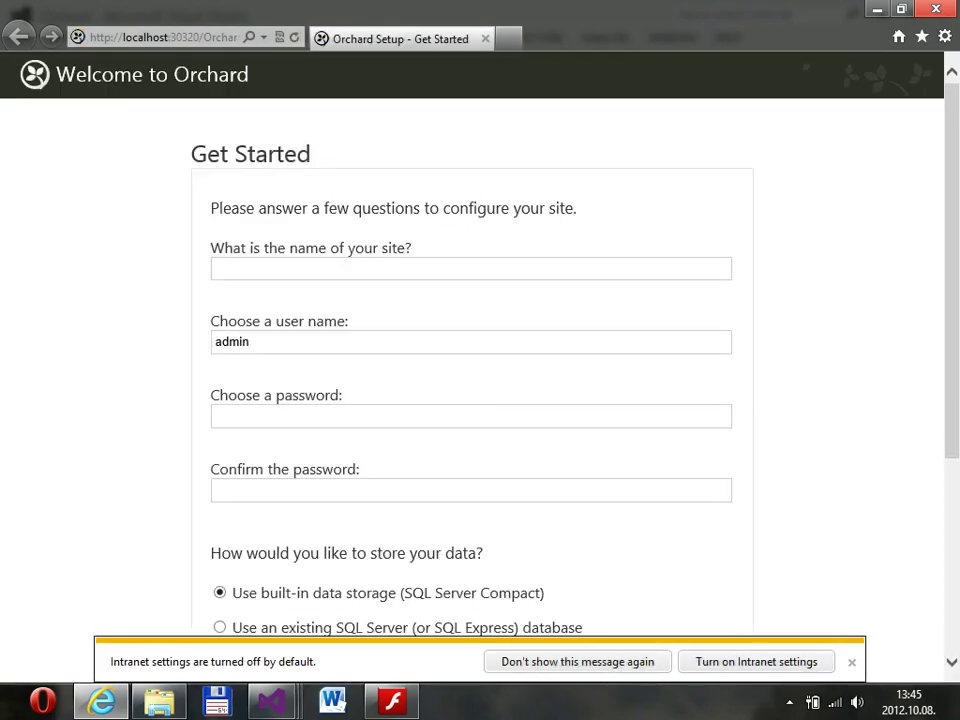
{"action": "left_click", "coordinate": [851, 662]}
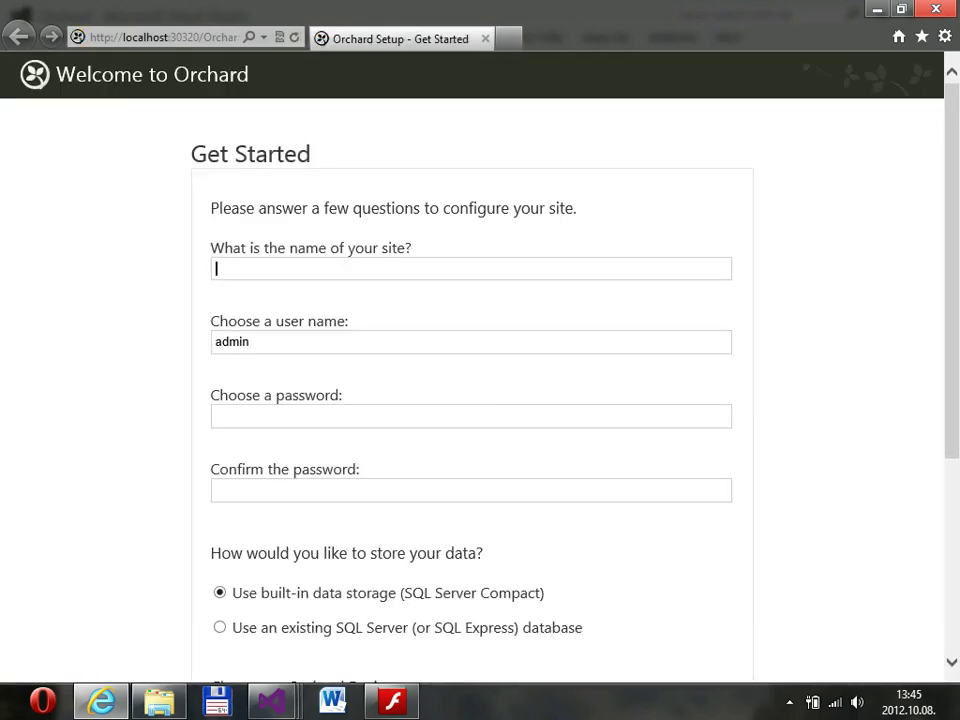
{"action": "type", "text": "Orchard bemutatkozás"}
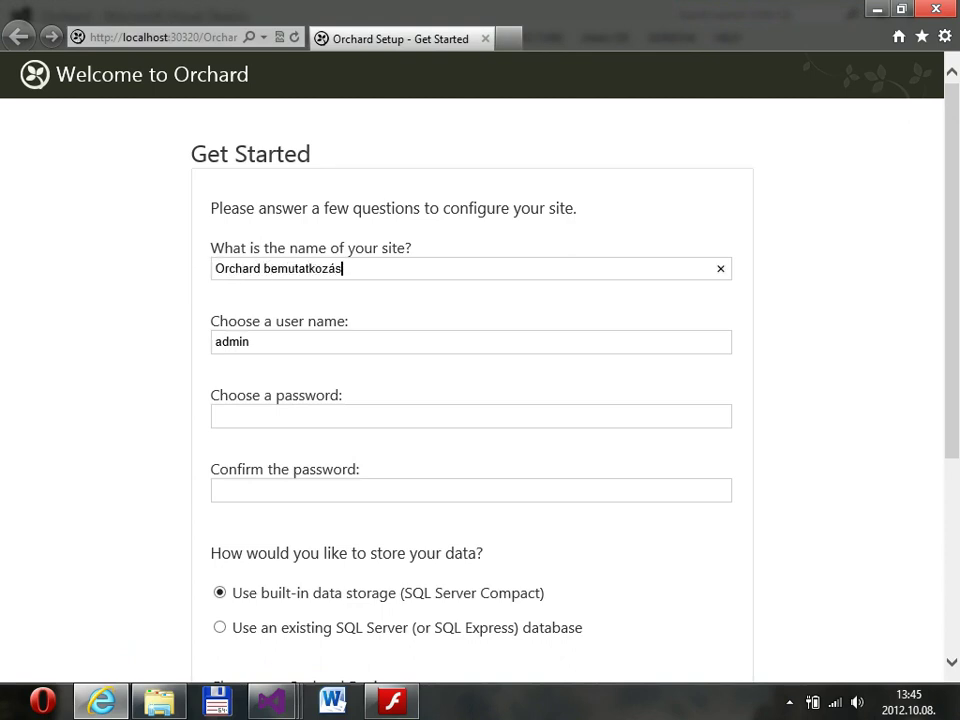
{"action": "left_click", "coordinate": [470, 416]}
{"action": "type", "text": "1234"}
{"action": "key", "text": "Tab"}
{"action": "type", "text": "1234"}
{"action": "key", "text": "Return"}
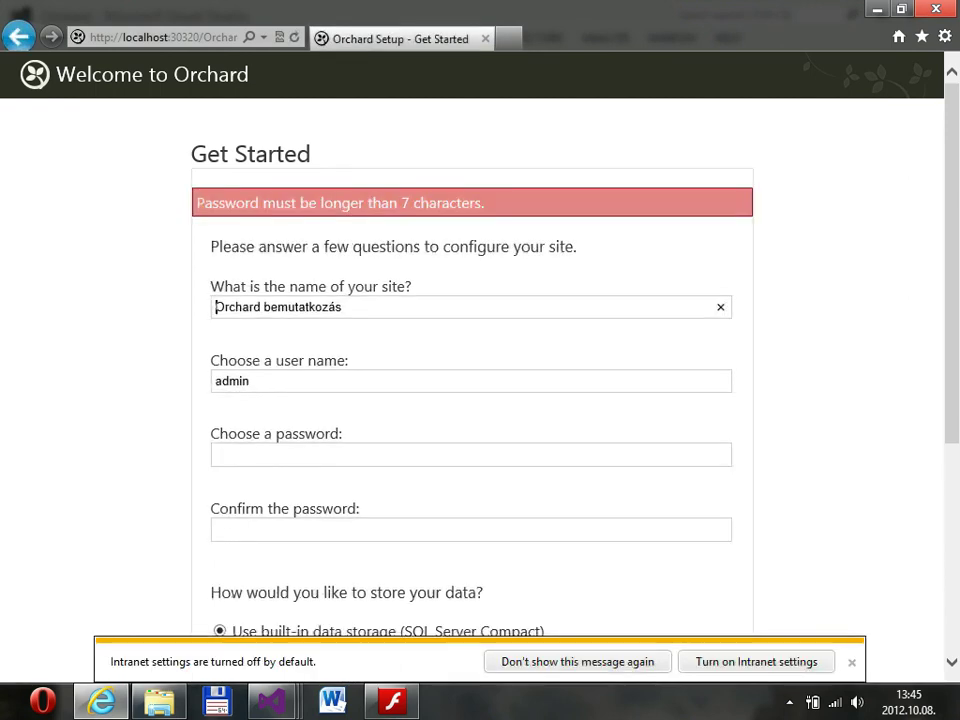
{"action": "left_click", "coordinate": [470, 455]}
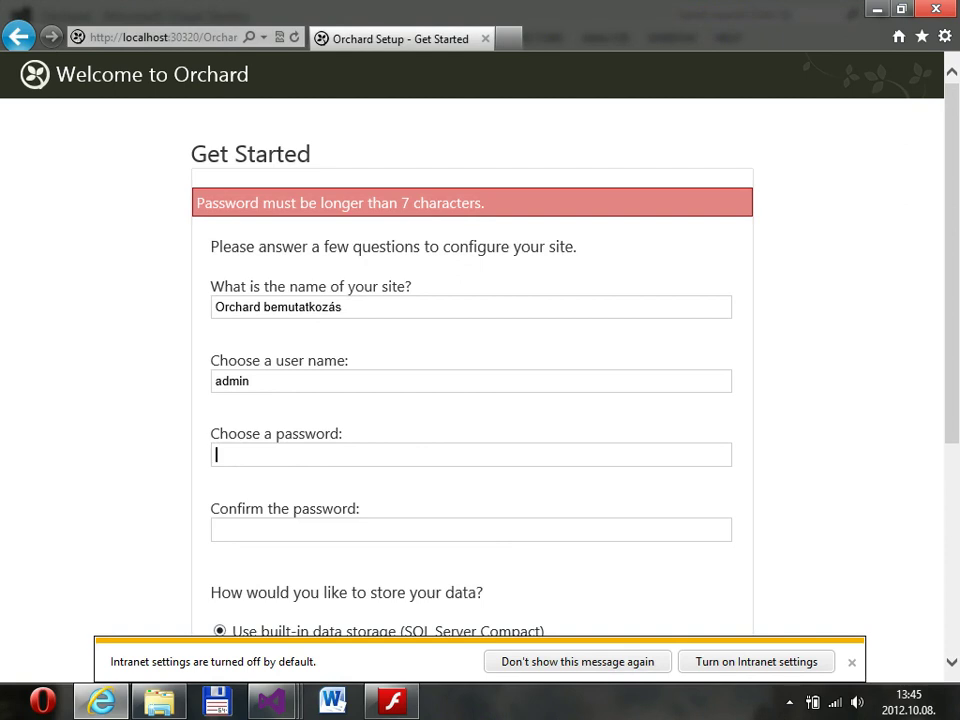
{"action": "type", "text": "12345678"}
{"action": "key", "text": "Tab"}
{"action": "type", "text": "1234"}
{"action": "right_click", "coordinate": [268, 530]}
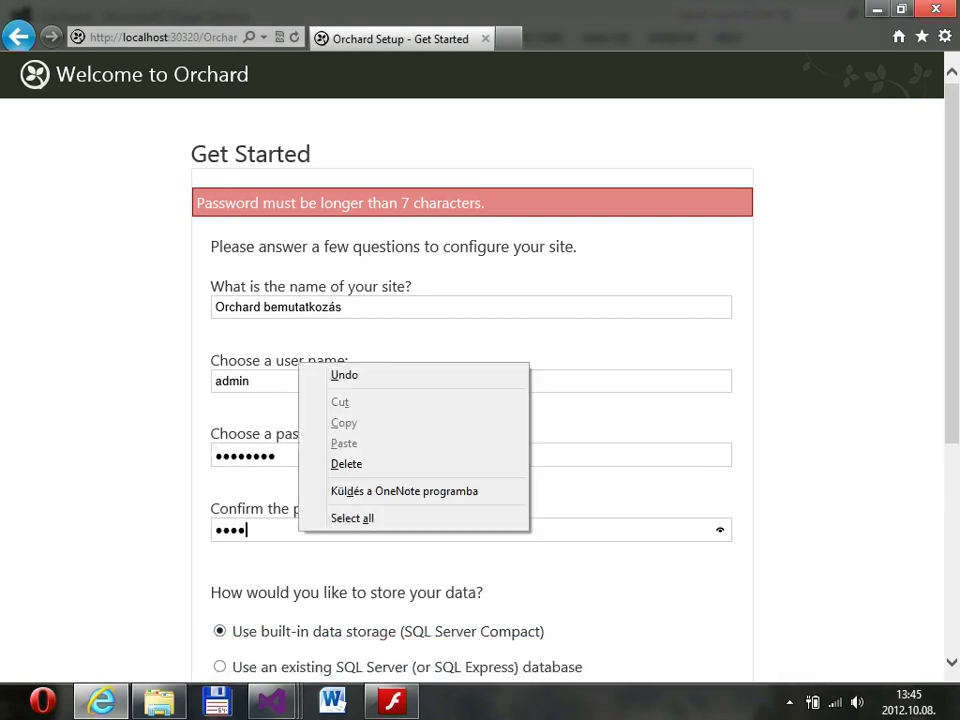
{"action": "key", "text": "Escape"}
{"action": "type", "text": "5678"}
{"action": "key", "text": "Return"}
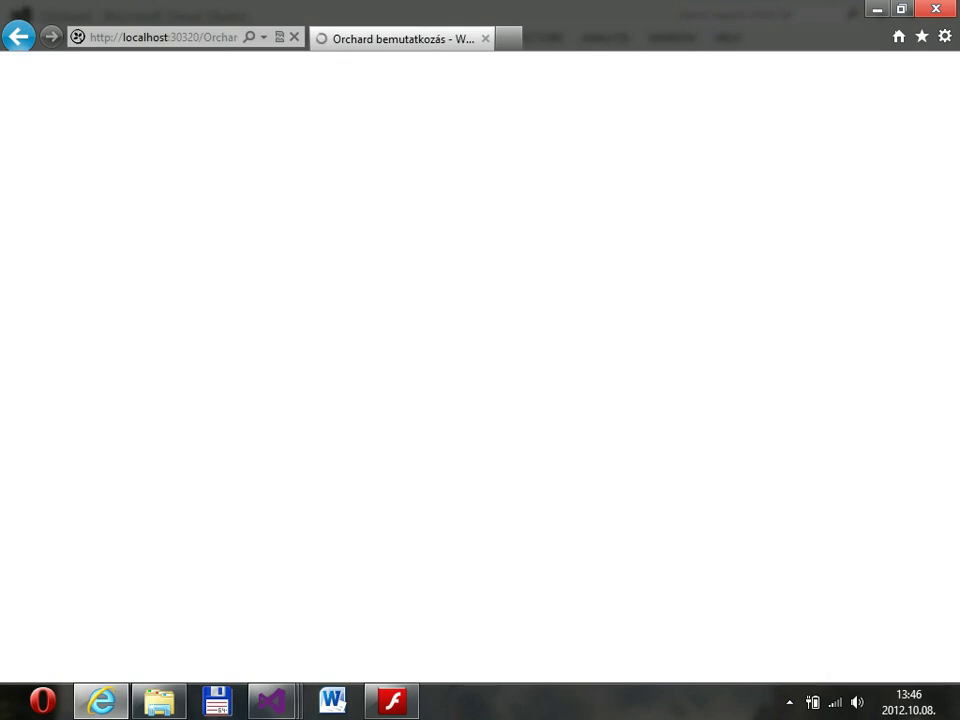
Go from the admin dashboard to Themes and view its Gallery, which lists no themes.
{"action": "left_click", "coordinate": [503, 616]}
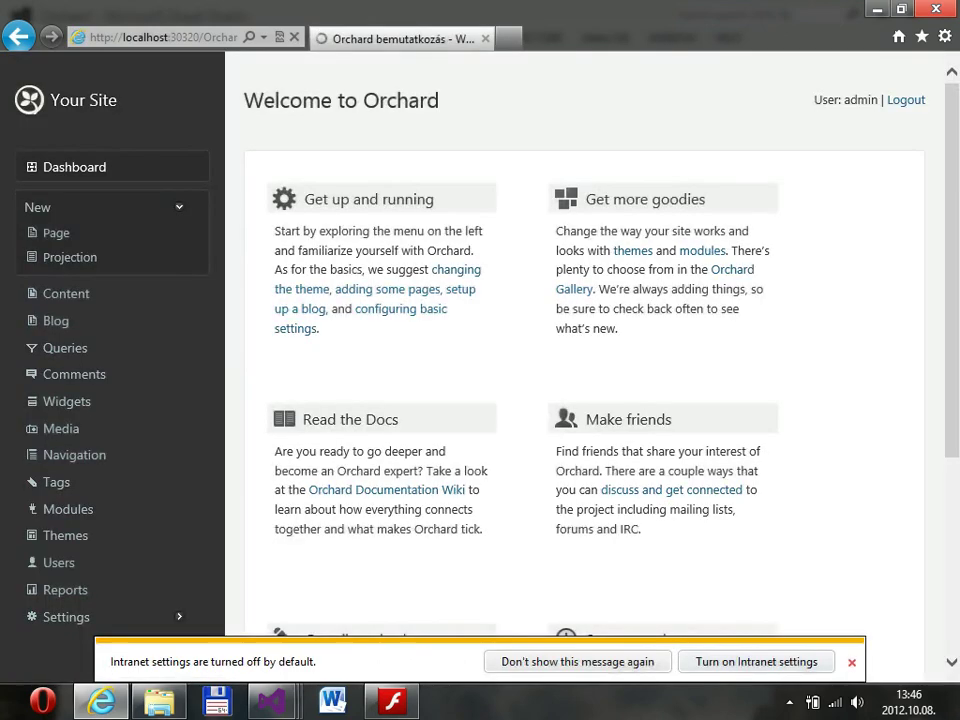
{"action": "left_click", "coordinate": [851, 662]}
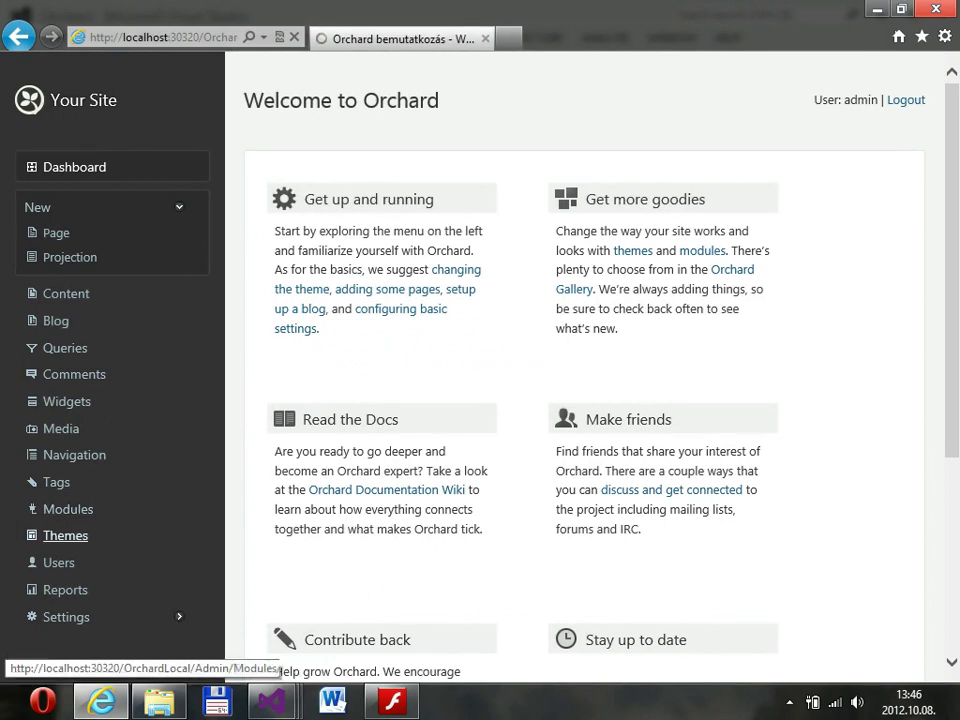
{"action": "left_click", "coordinate": [65, 535]}
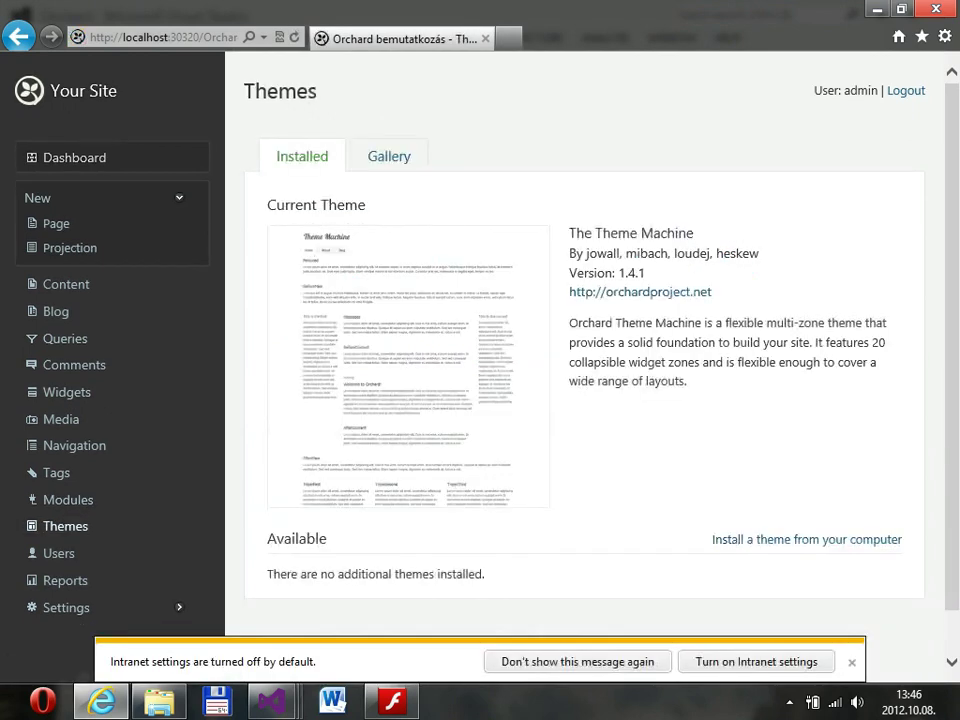
{"action": "left_click", "coordinate": [389, 156]}
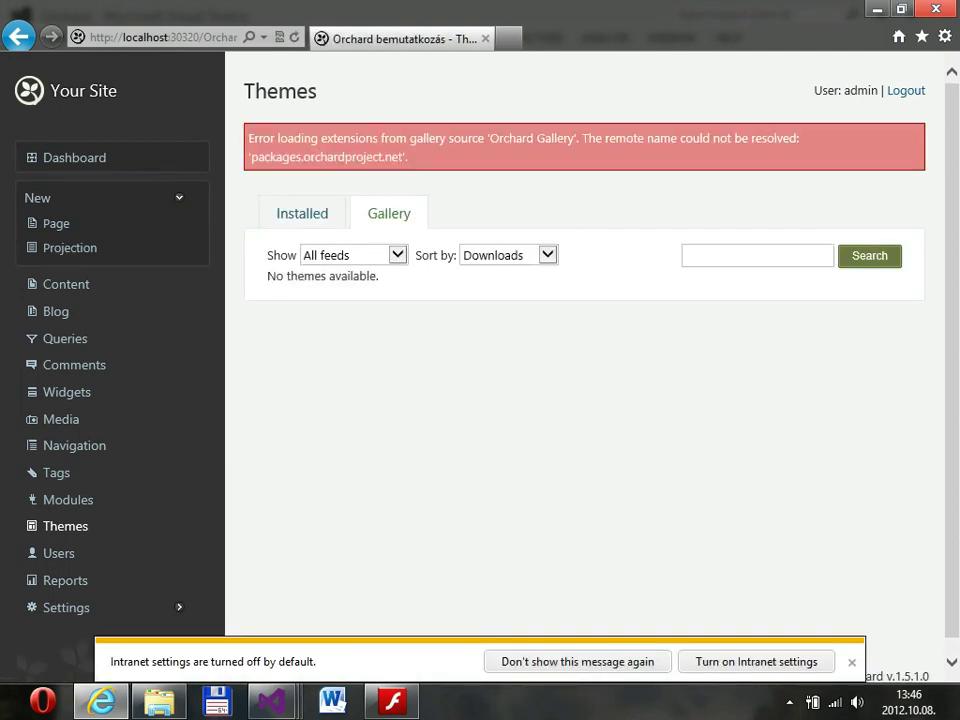
Search the theme gallery for 'mango'.
{"action": "left_click", "coordinate": [690, 256]}
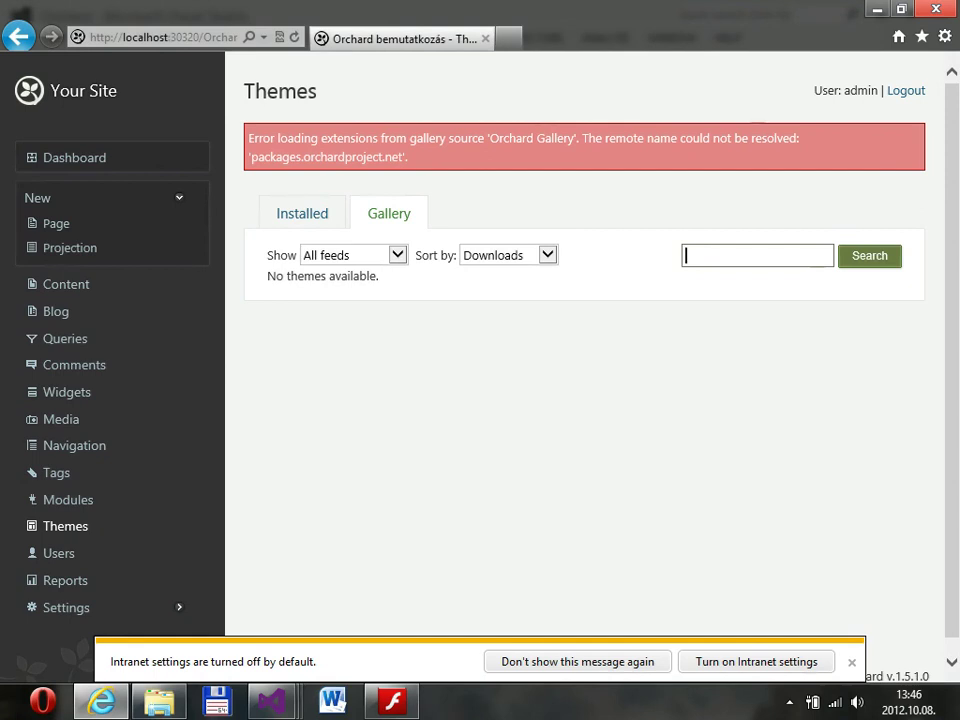
{"action": "type", "text": "mango"}
{"action": "key", "text": "Return"}
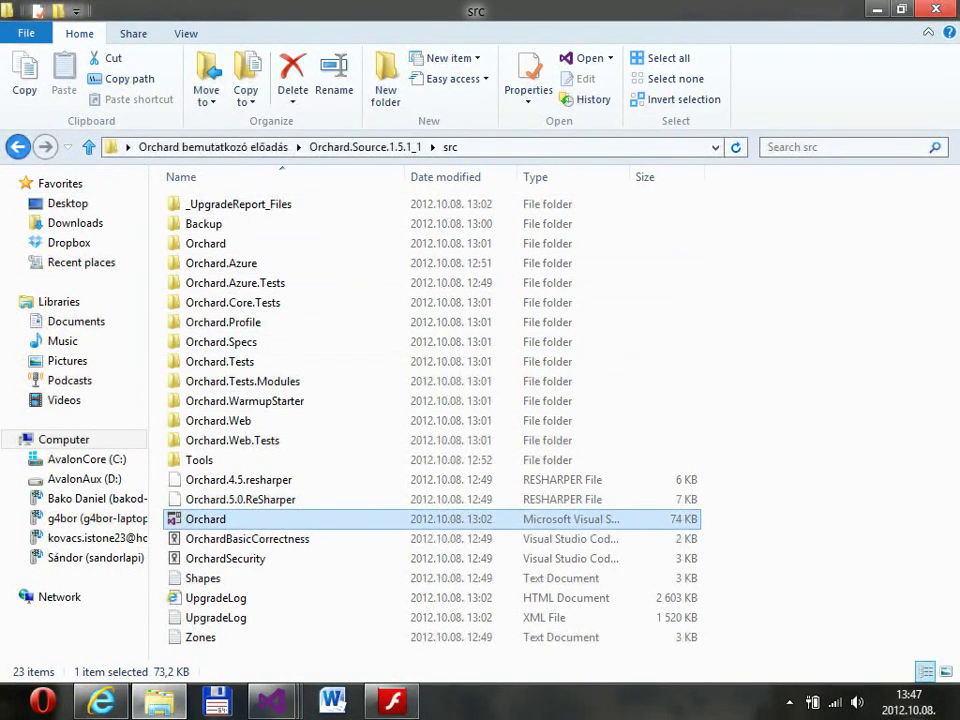
Move File Explorer up to the Orchard bemutatkozó előadás folder, then return to the browser.
{"action": "key", "text": "BackSpace"}
{"action": "key", "text": "BackSpace"}
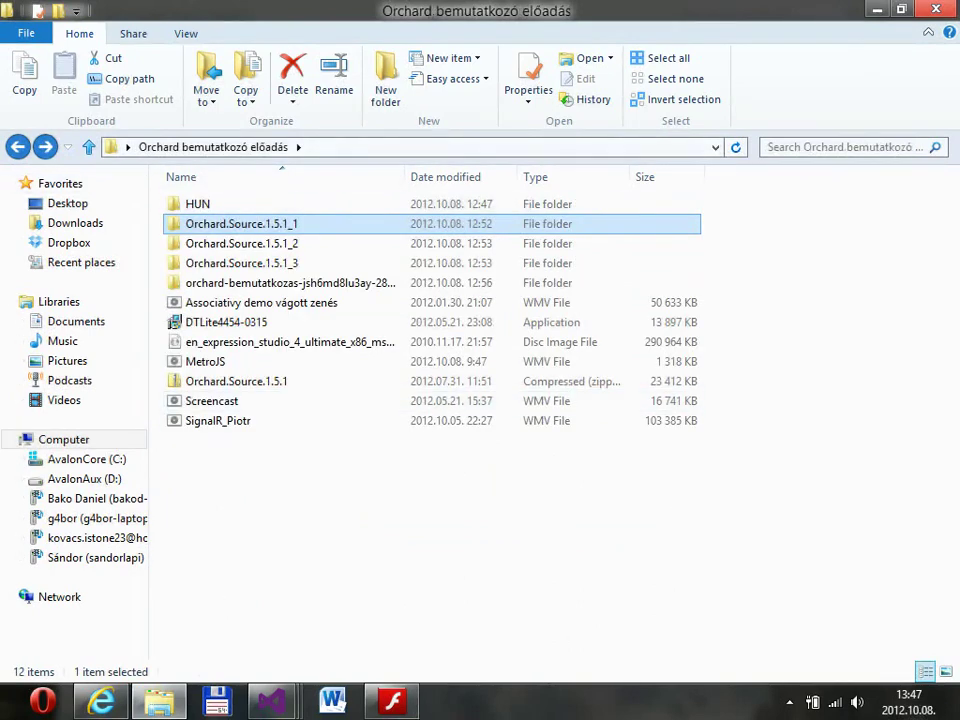
{"action": "key", "text": "alt+Tab"}
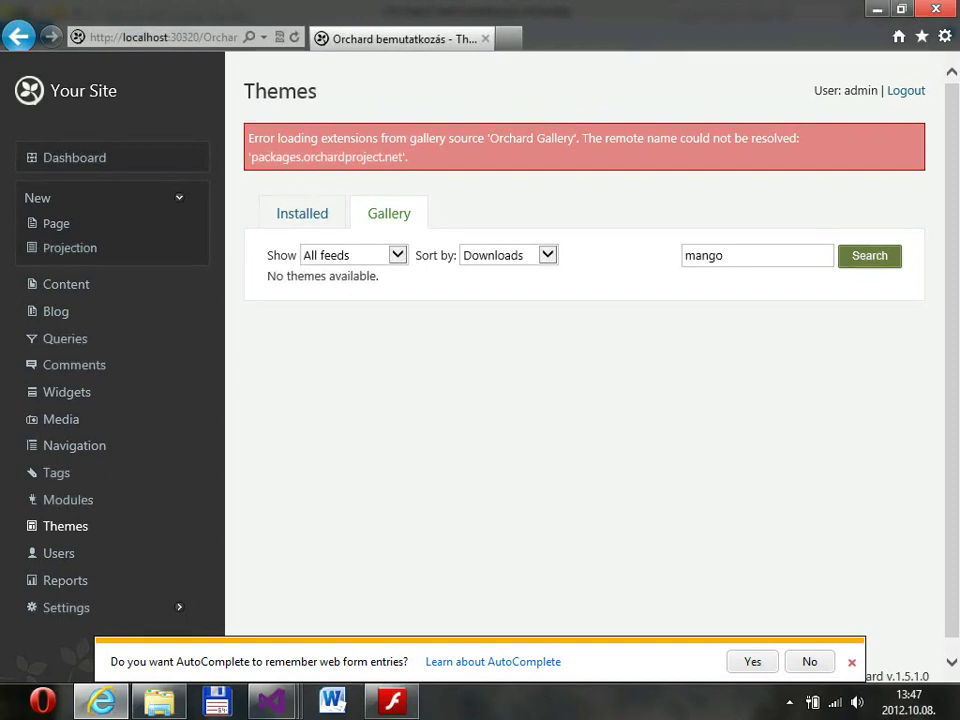
Open the public site alongside the admin, then go to the admin Modules page.
{"action": "left_click", "coordinate": [851, 662]}
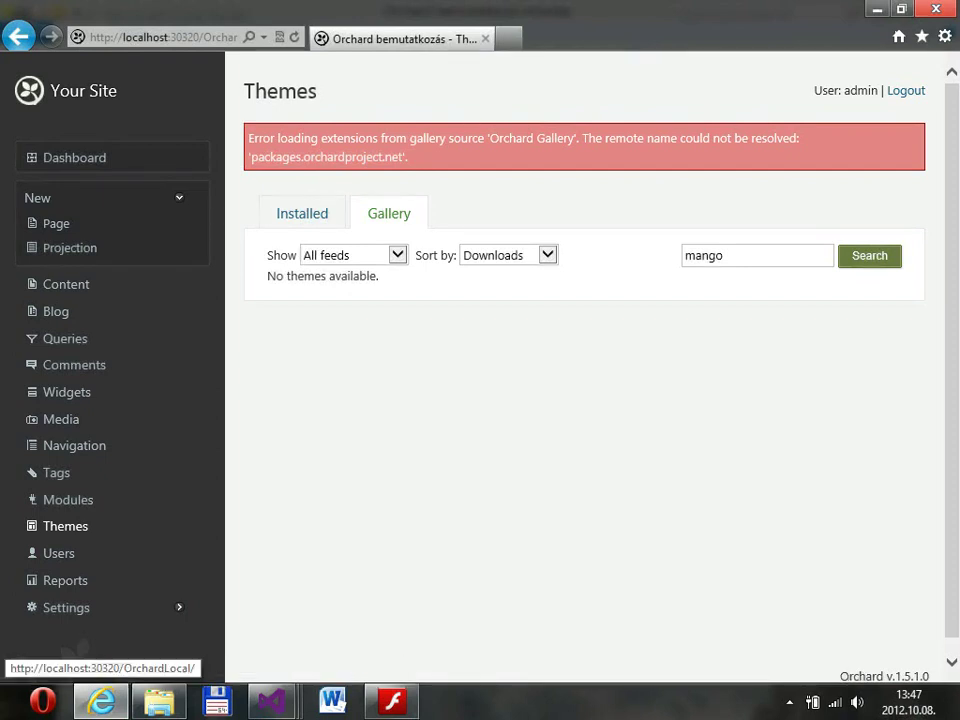
{"action": "middle_click", "coordinate": [83, 90]}
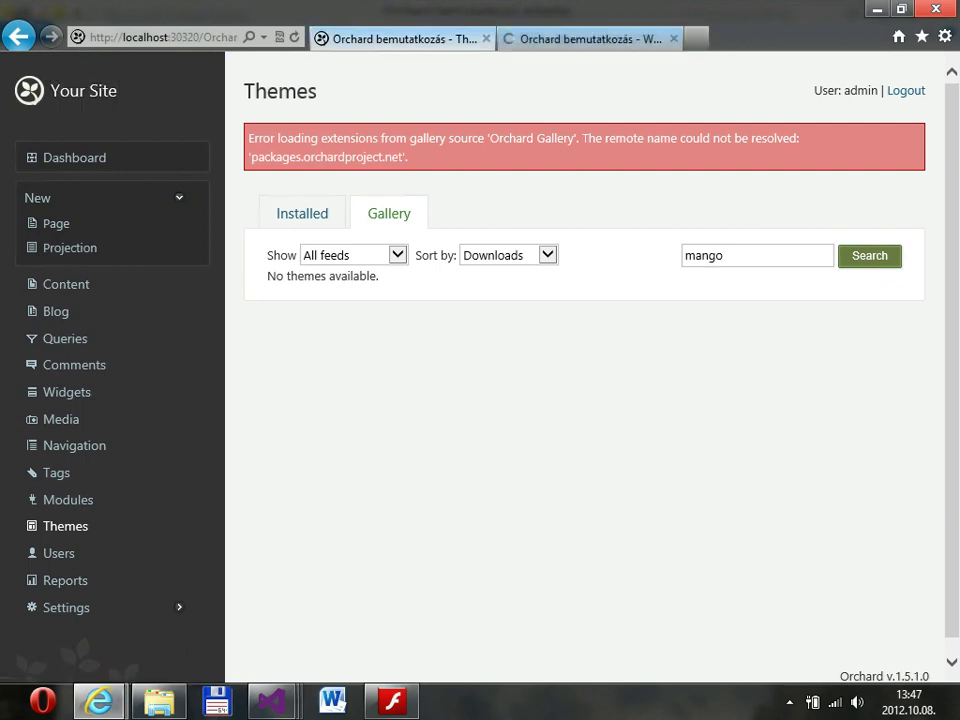
{"action": "key", "text": "ctrl+Tab"}
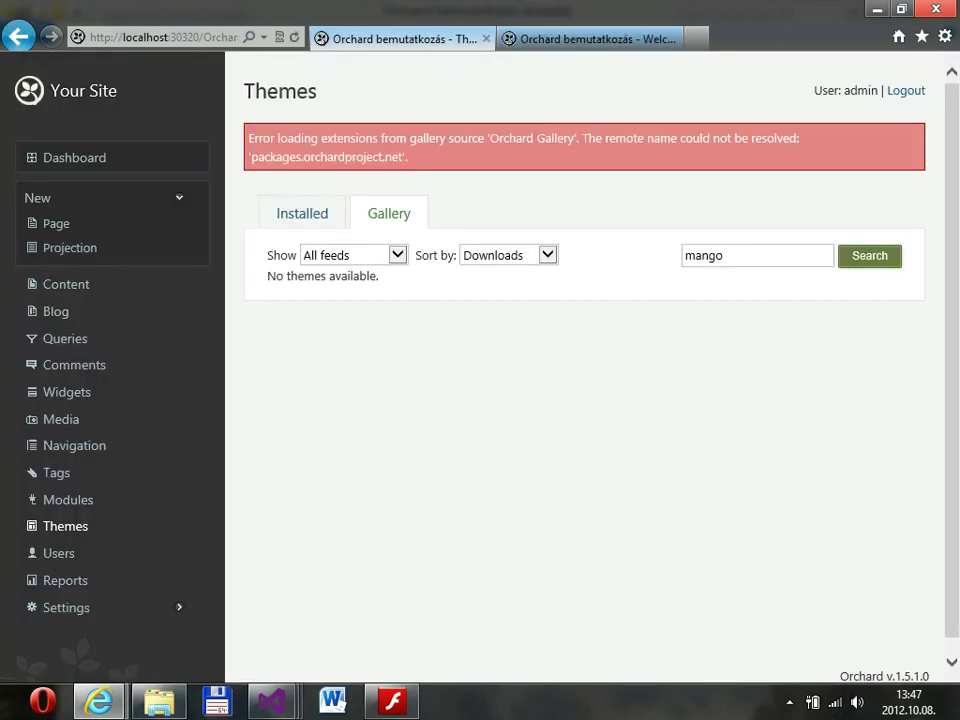
{"action": "left_click", "coordinate": [68, 499]}
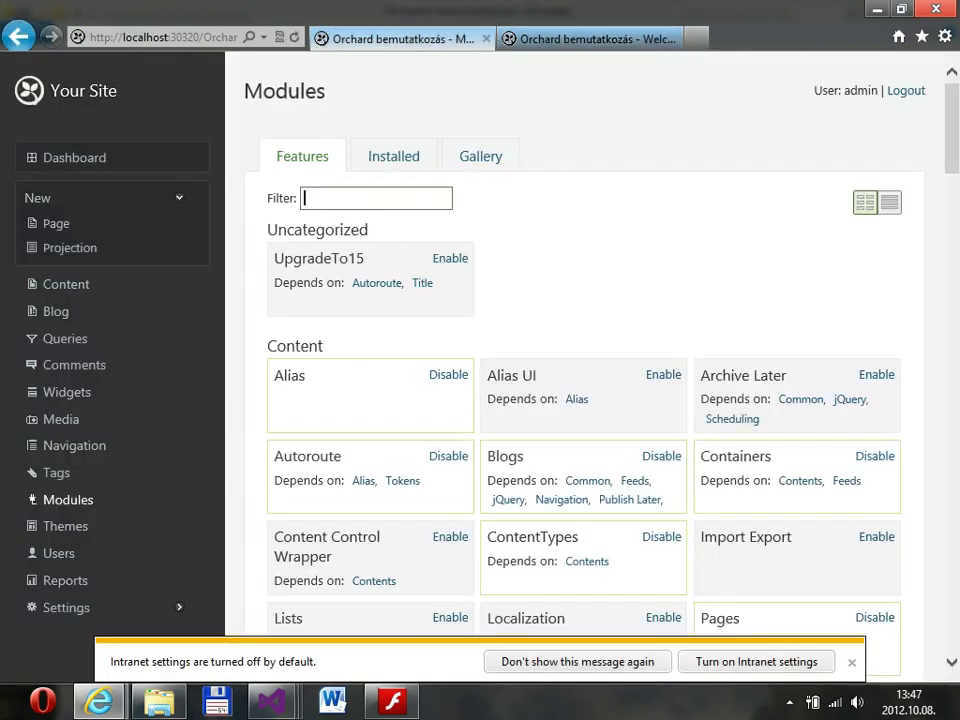
Filter features by 'import', enable Import Export, and go to its Import page.
{"action": "type", "text": "import"}
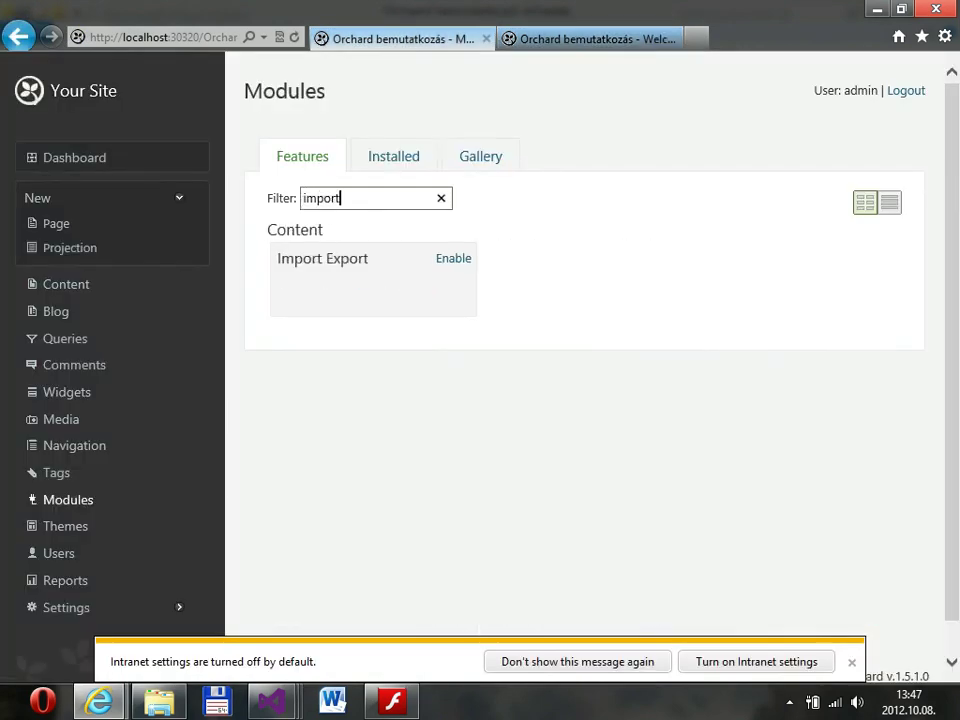
{"action": "key", "text": "Return"}
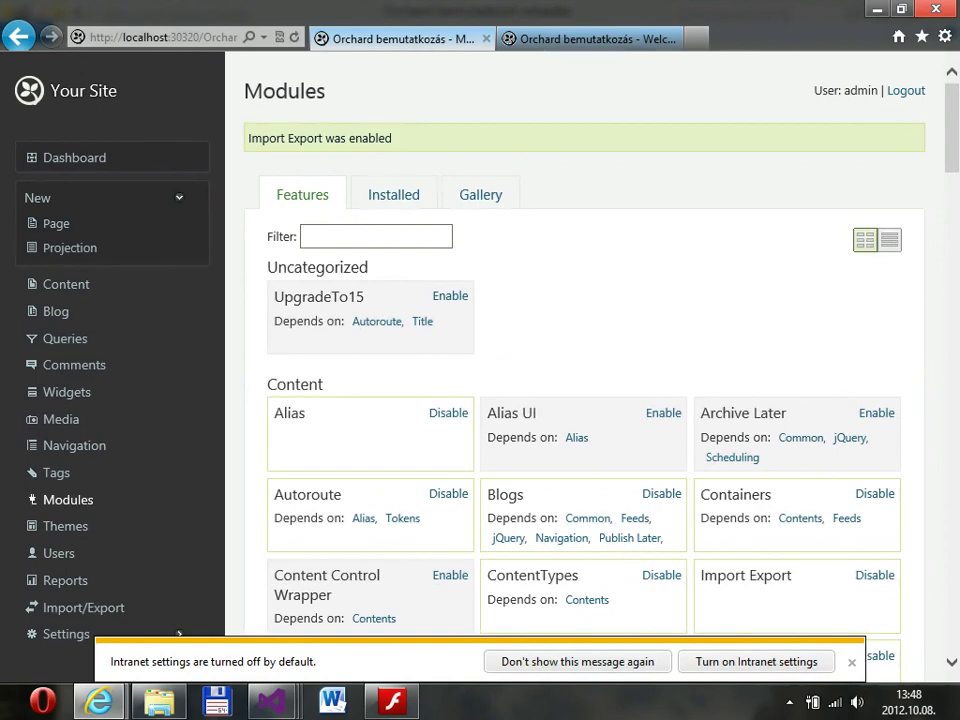
{"action": "scroll", "coordinate": [584, 380], "scroll_direction": "down", "scroll_amount": 3}
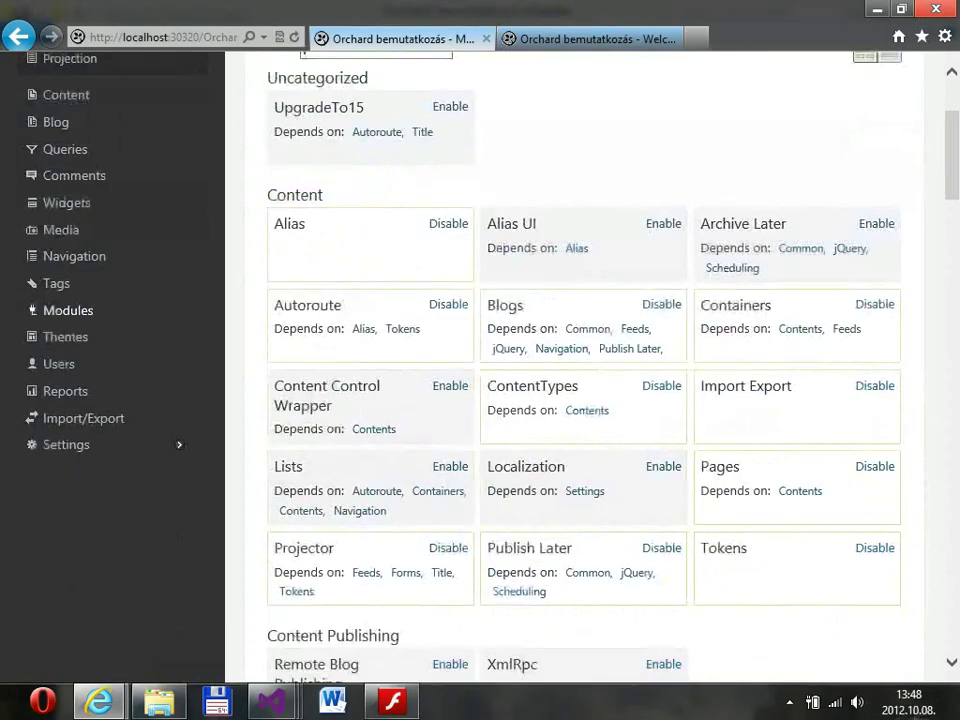
{"action": "left_click", "coordinate": [84, 418]}
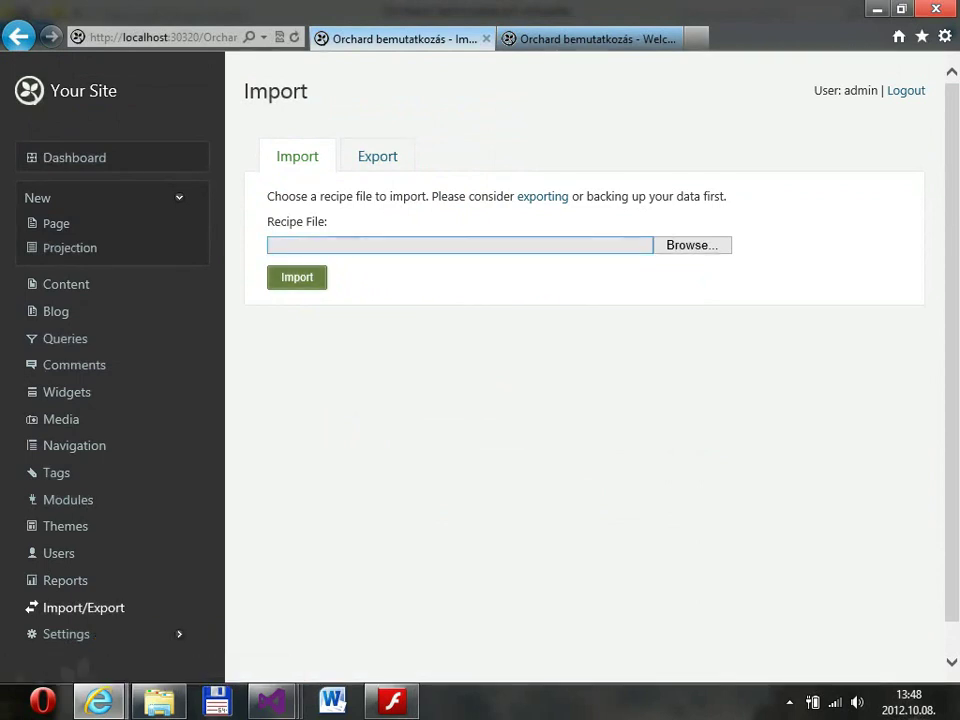
Pick the recipe file from the HUN presentation subfolder and import it.
{"action": "left_click", "coordinate": [692, 245]}
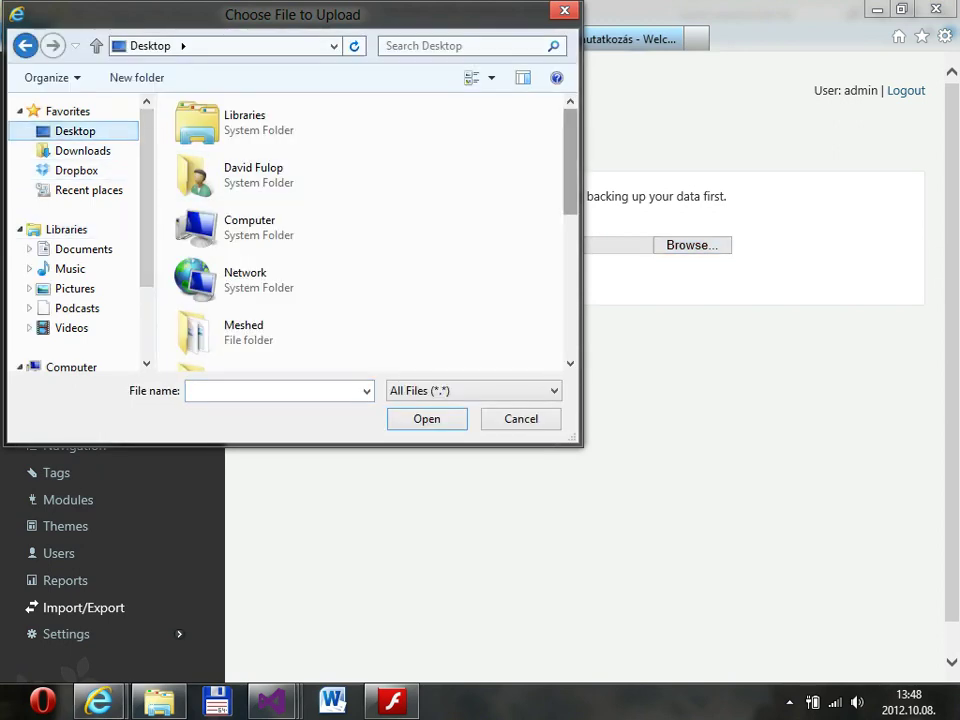
{"action": "scroll", "coordinate": [365, 230], "scroll_direction": "down", "scroll_amount": 3}
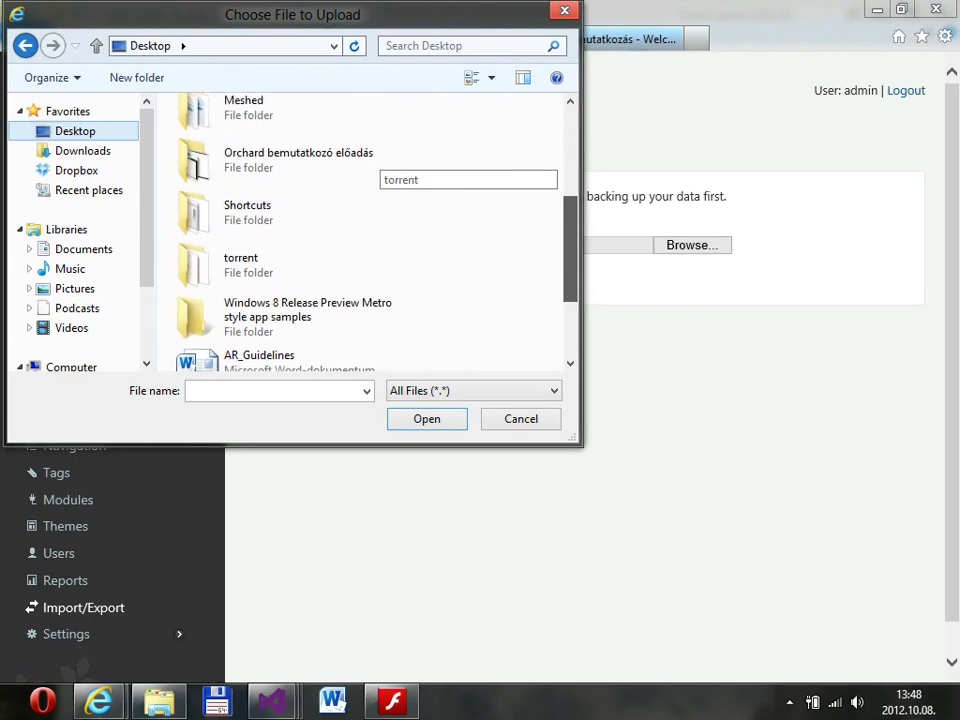
{"action": "scroll", "coordinate": [375, 180], "scroll_direction": "down", "scroll_amount": 3}
{"action": "scroll", "coordinate": [375, 180], "scroll_direction": "up", "scroll_amount": 4}
{"action": "double_click", "coordinate": [375, 185]}
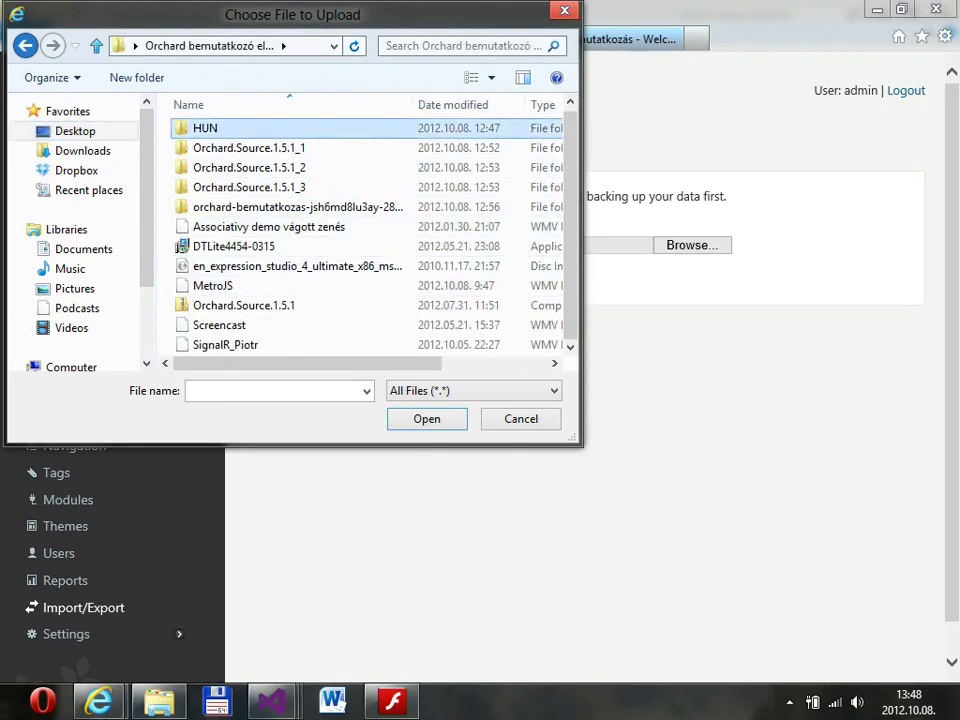
{"action": "double_click", "coordinate": [205, 128]}
{"action": "double_click", "coordinate": [240, 150]}
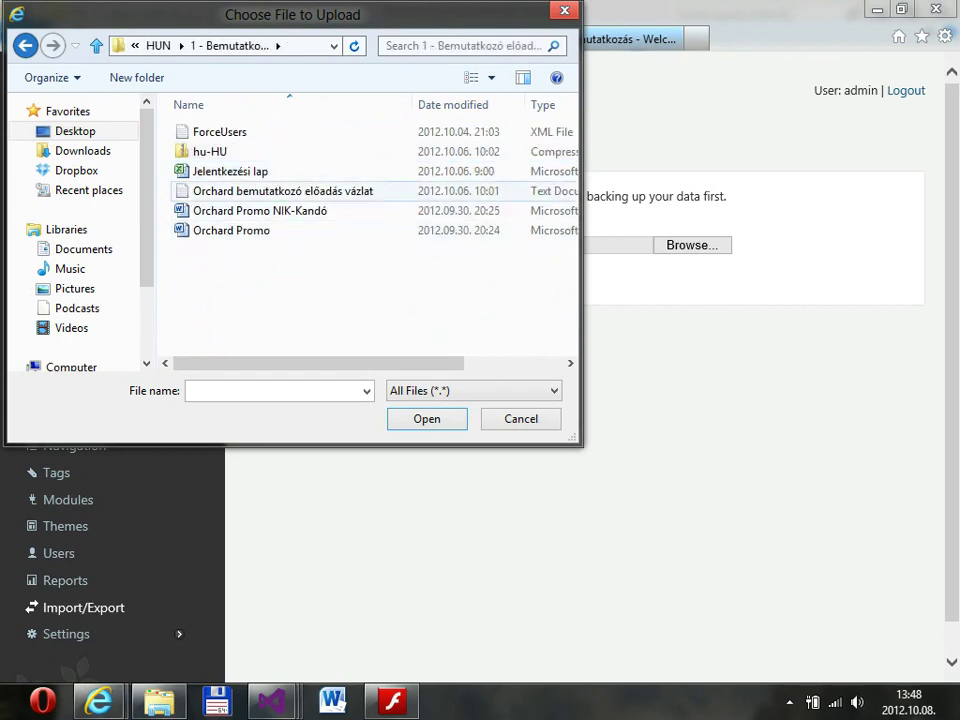
{"action": "double_click", "coordinate": [220, 131]}
{"action": "left_click", "coordinate": [297, 277]}
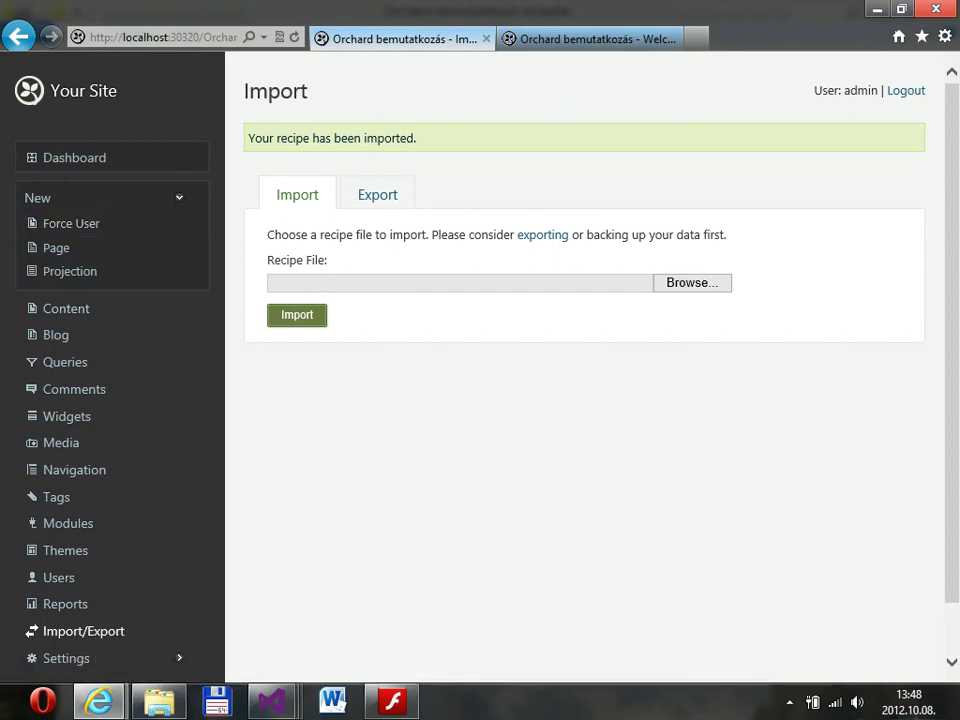
Review the six content items, including five imported Force User entries, then view Content Types.
{"action": "left_click", "coordinate": [66, 308]}
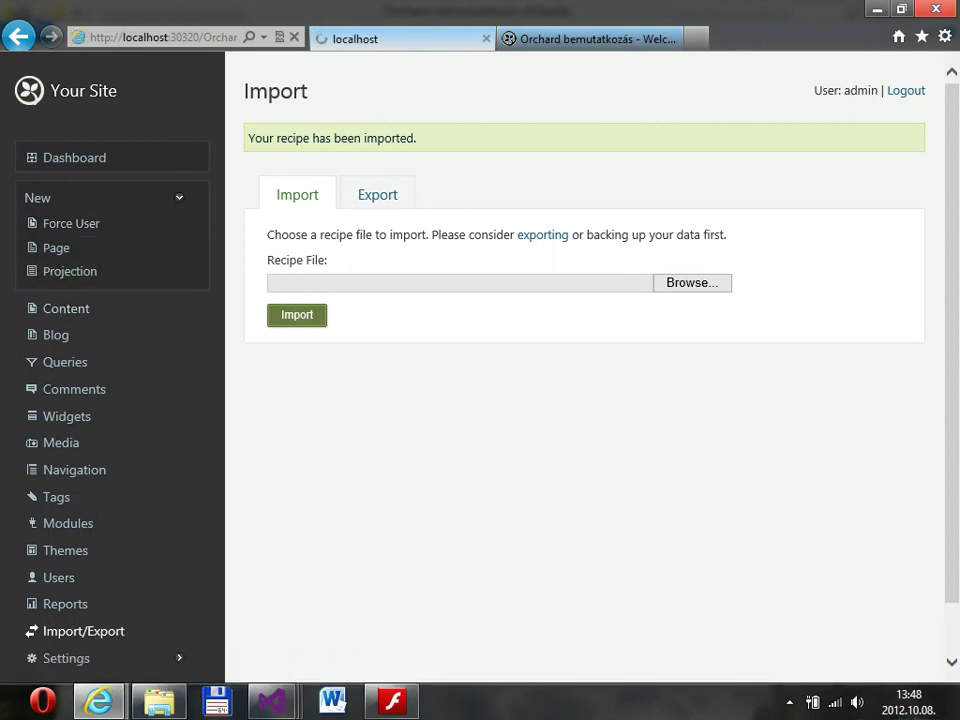
{"action": "scroll", "coordinate": [580, 360], "scroll_direction": "down", "scroll_amount": 2}
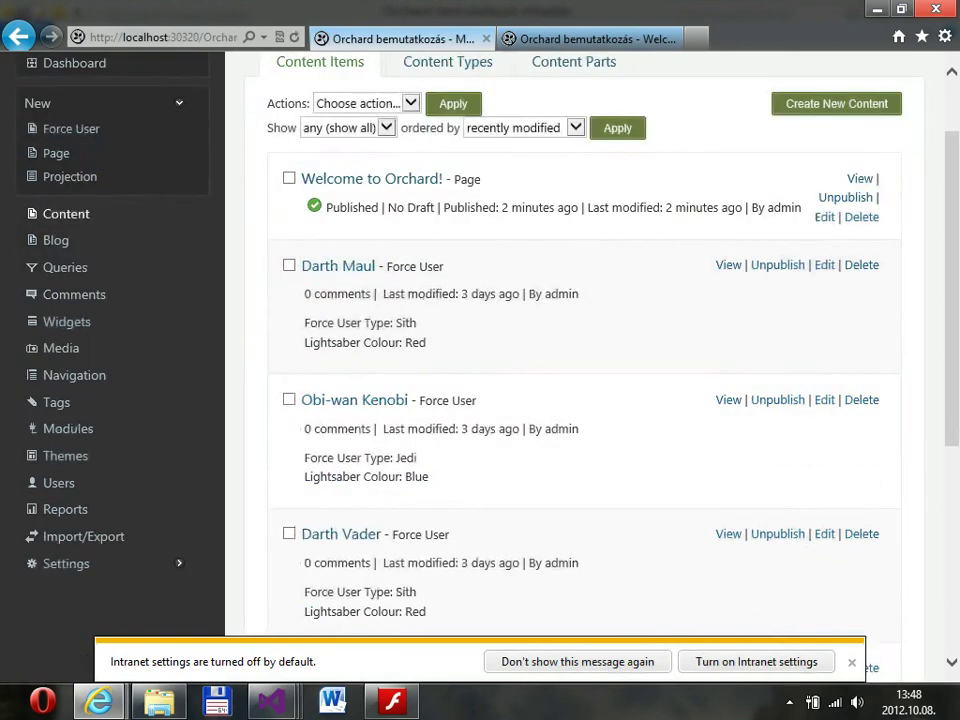
{"action": "scroll", "coordinate": [580, 360], "scroll_direction": "down", "scroll_amount": 8}
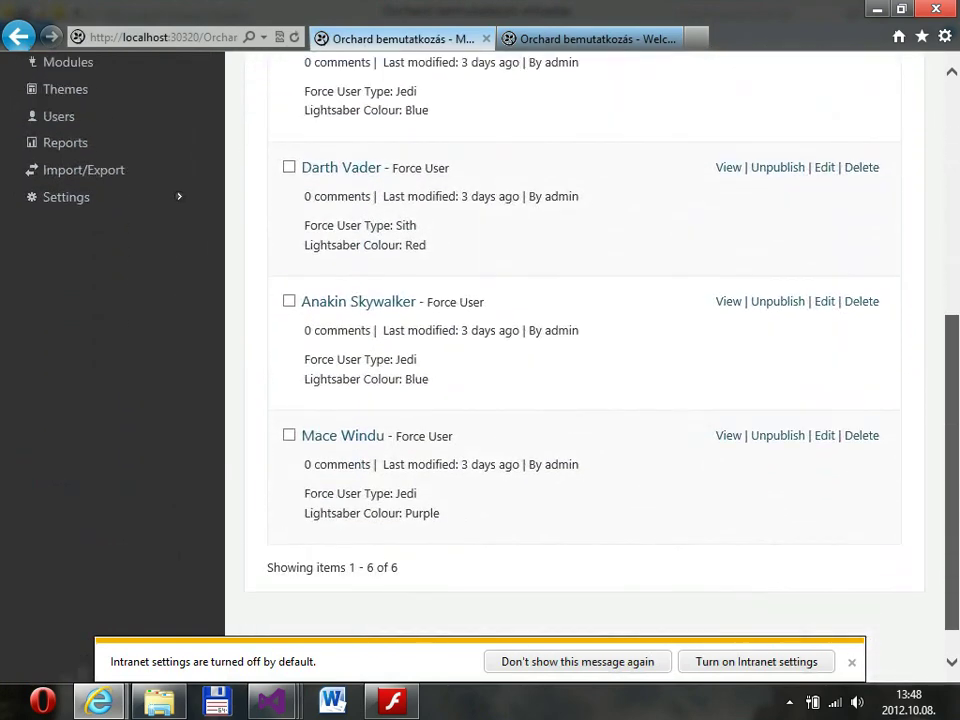
{"action": "scroll", "coordinate": [580, 360], "scroll_direction": "up", "scroll_amount": 8}
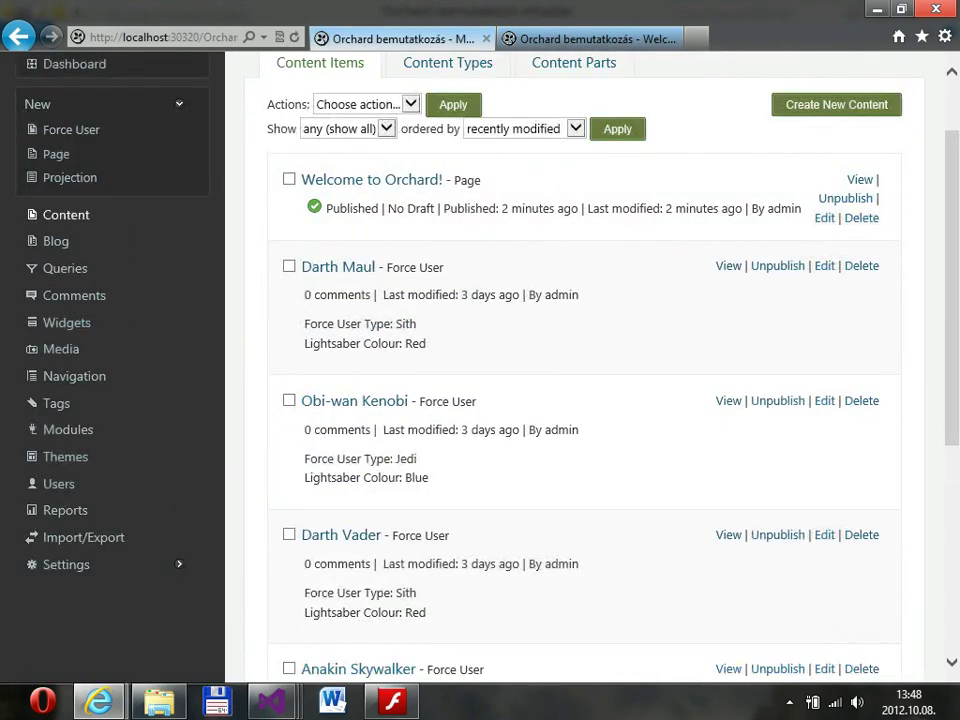
{"action": "scroll", "coordinate": [580, 360], "scroll_direction": "down", "scroll_amount": 2}
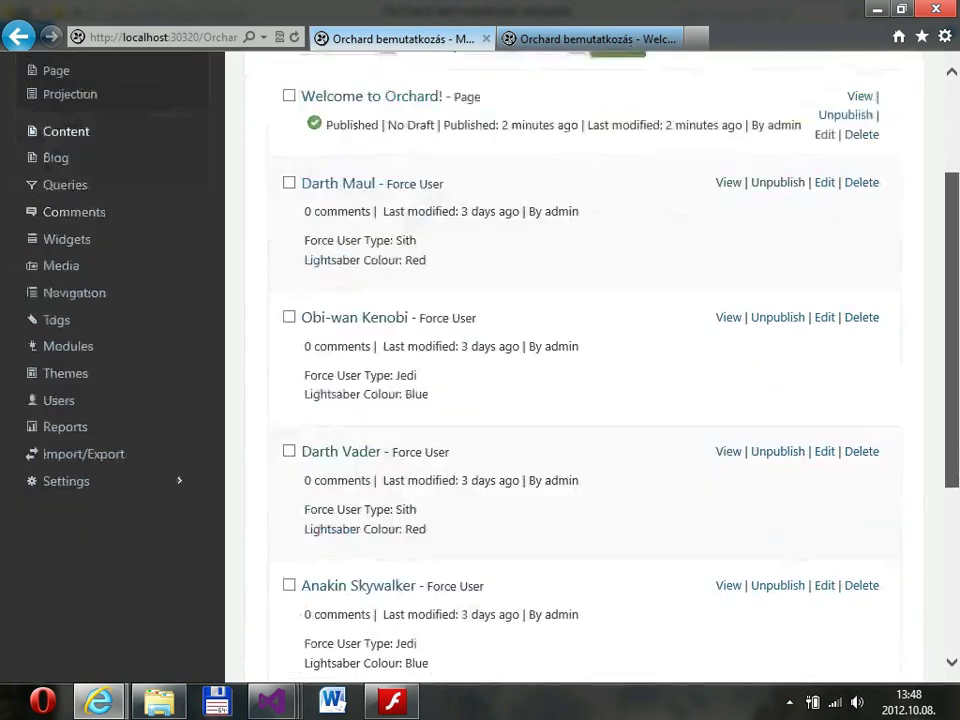
{"action": "scroll", "coordinate": [580, 360], "scroll_direction": "up", "scroll_amount": 4}
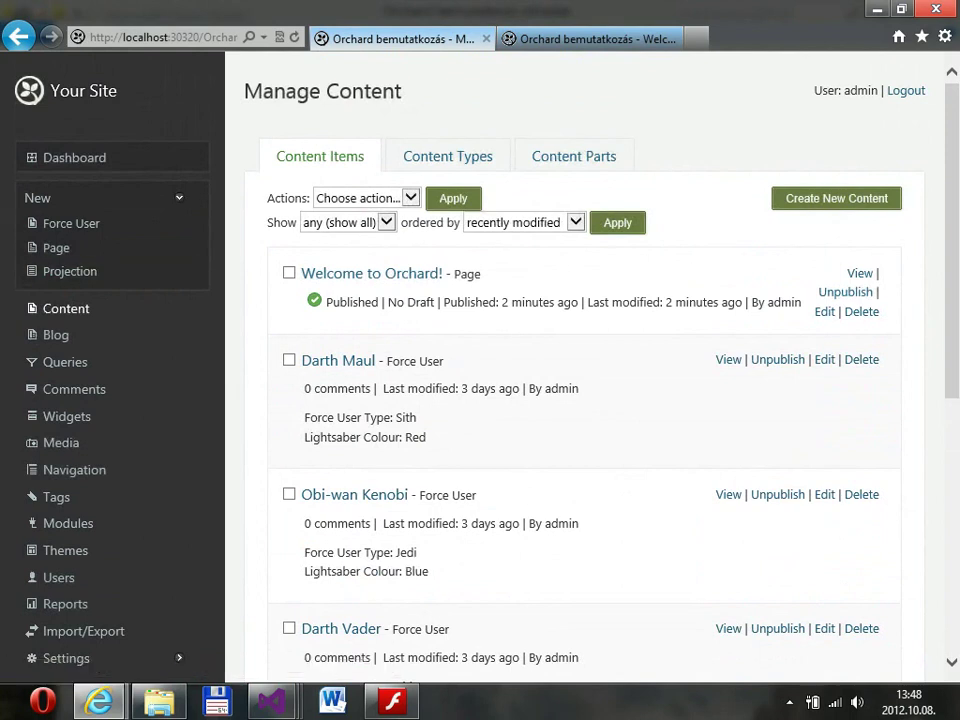
{"action": "left_click", "coordinate": [447, 156]}
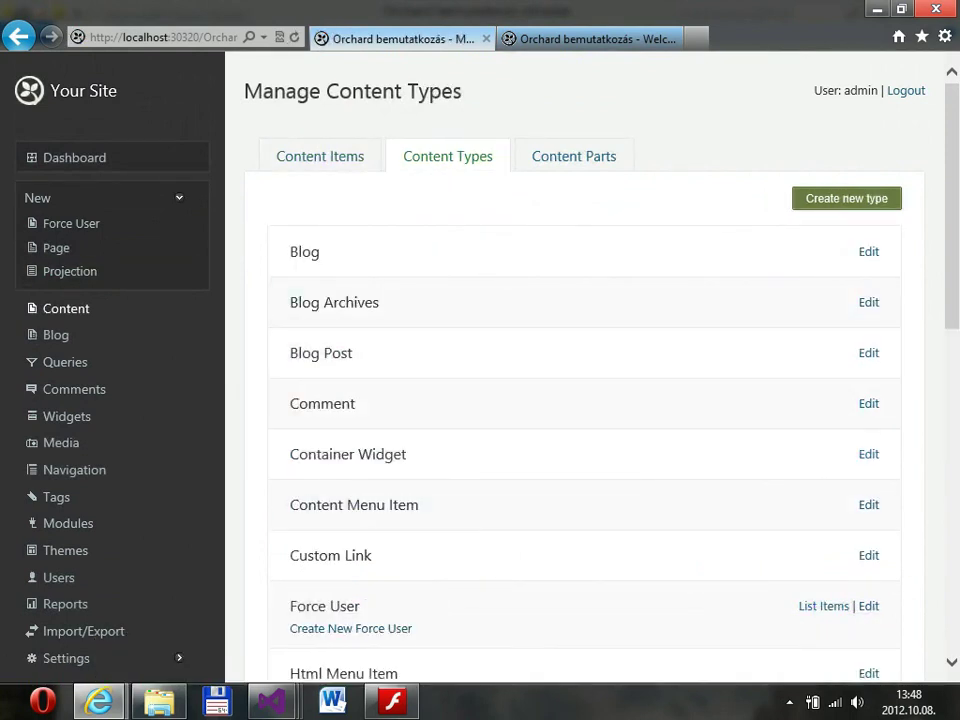
Edit the Force User content type to see its Force User Type and Lightsaber Colour fields.
{"action": "scroll", "coordinate": [584, 380], "scroll_direction": "down", "scroll_amount": 4}
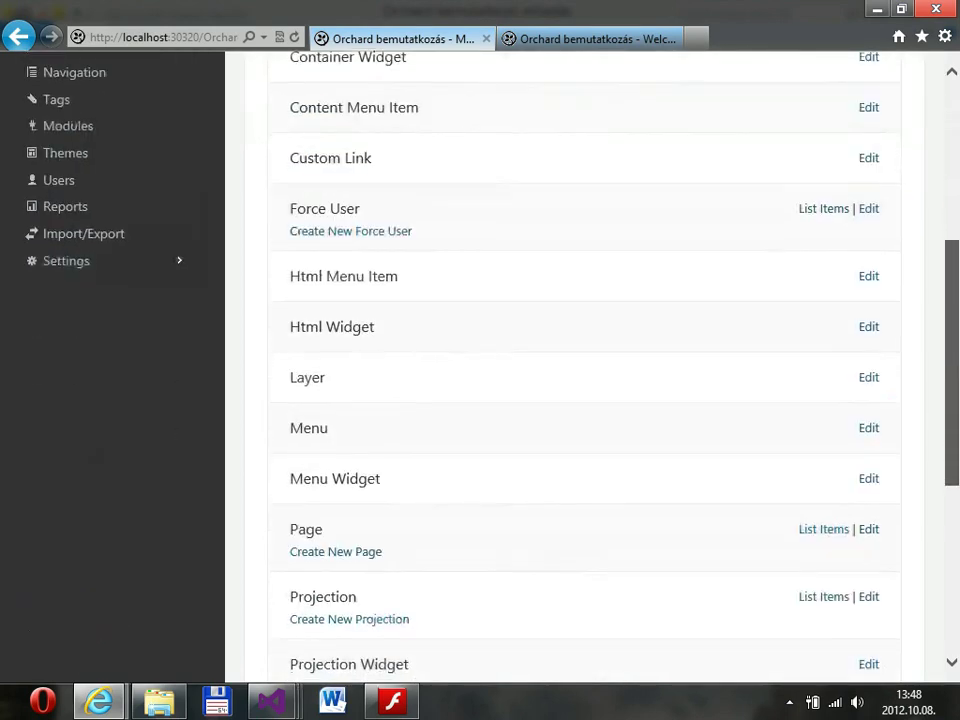
{"action": "left_click", "coordinate": [868, 217]}
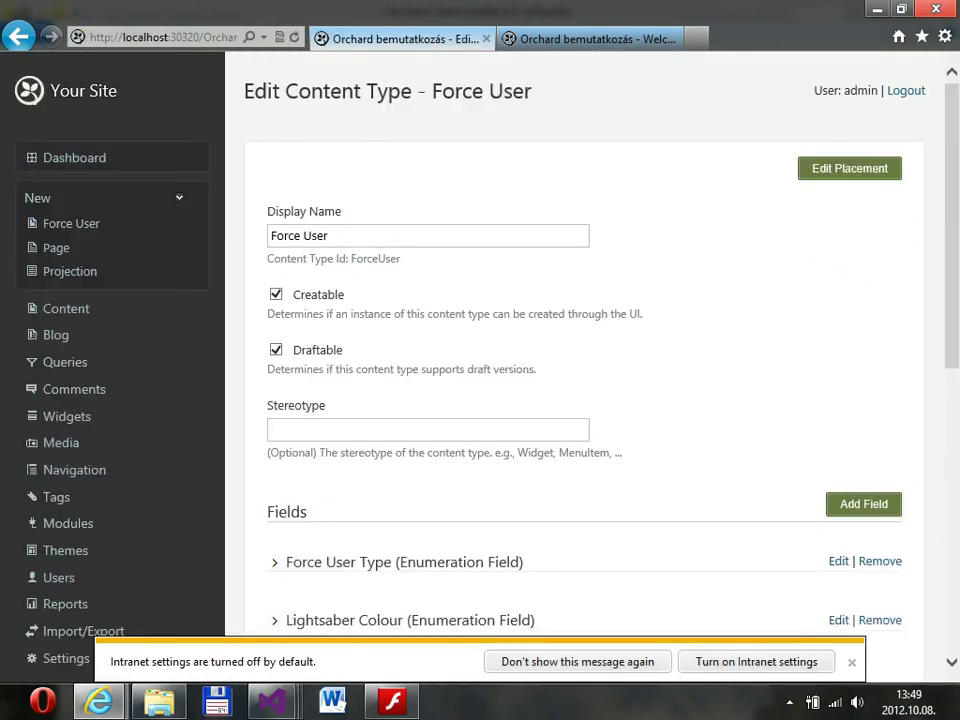
{"action": "scroll", "coordinate": [585, 400], "scroll_direction": "down", "scroll_amount": 5}
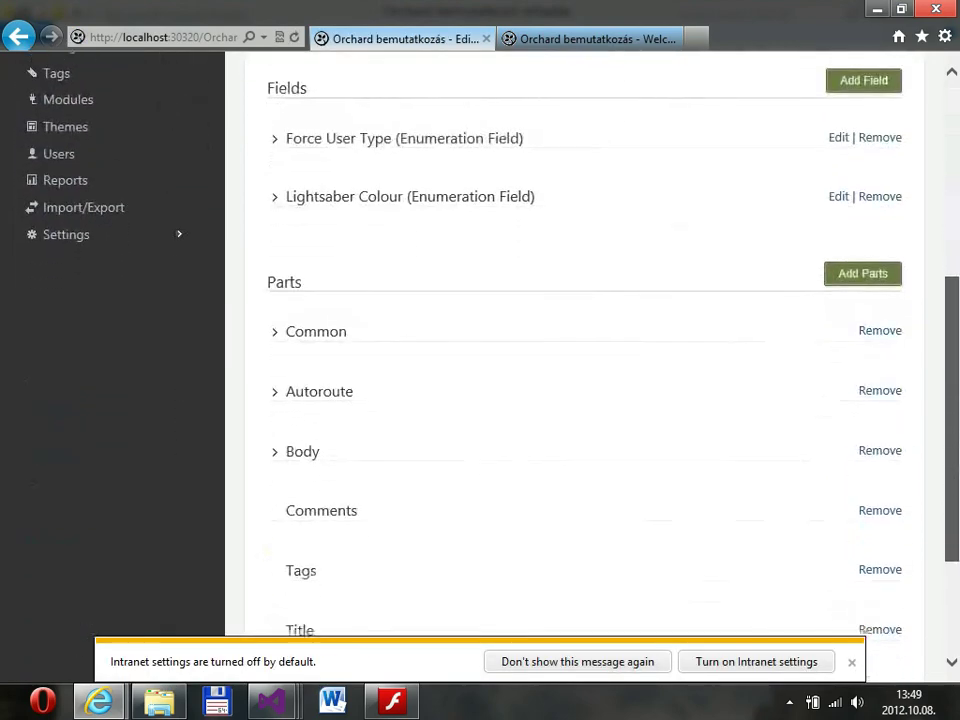
{"action": "scroll", "coordinate": [585, 400], "scroll_direction": "up", "scroll_amount": 3}
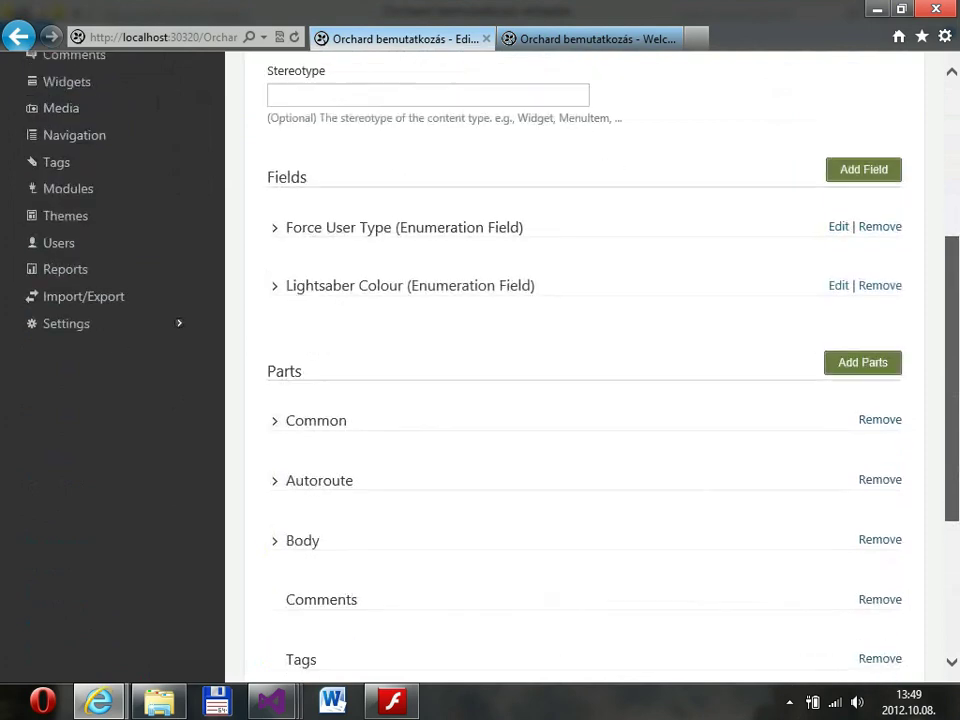
{"action": "scroll", "coordinate": [585, 400], "scroll_direction": "down", "scroll_amount": 1}
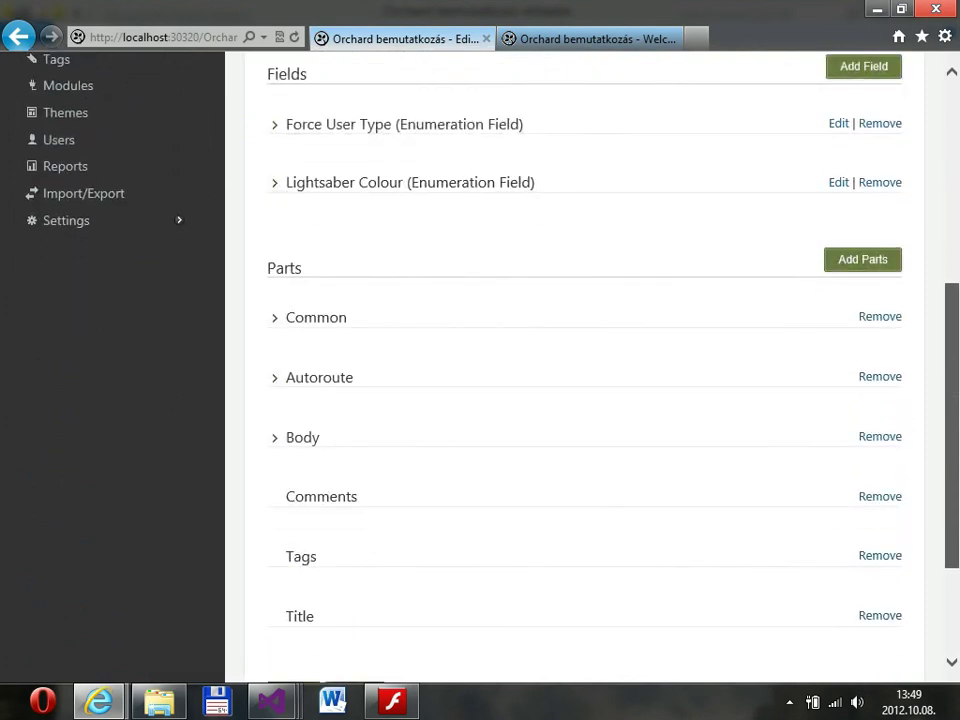
{"action": "scroll", "coordinate": [585, 400], "scroll_direction": "down", "scroll_amount": 1}
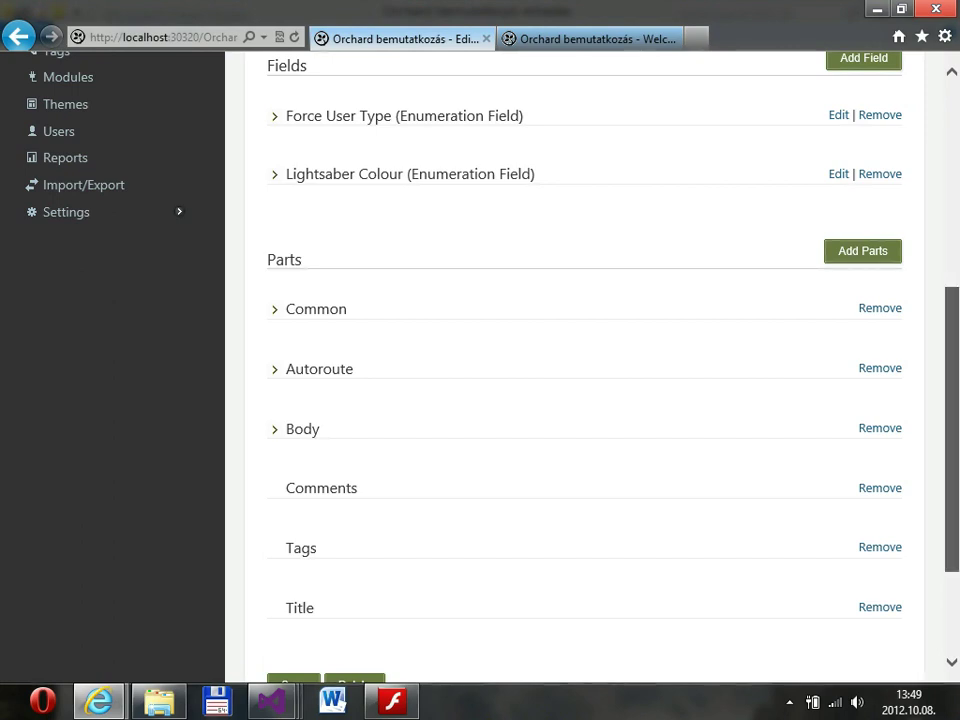
{"action": "scroll", "coordinate": [585, 380], "scroll_direction": "down", "scroll_amount": 3}
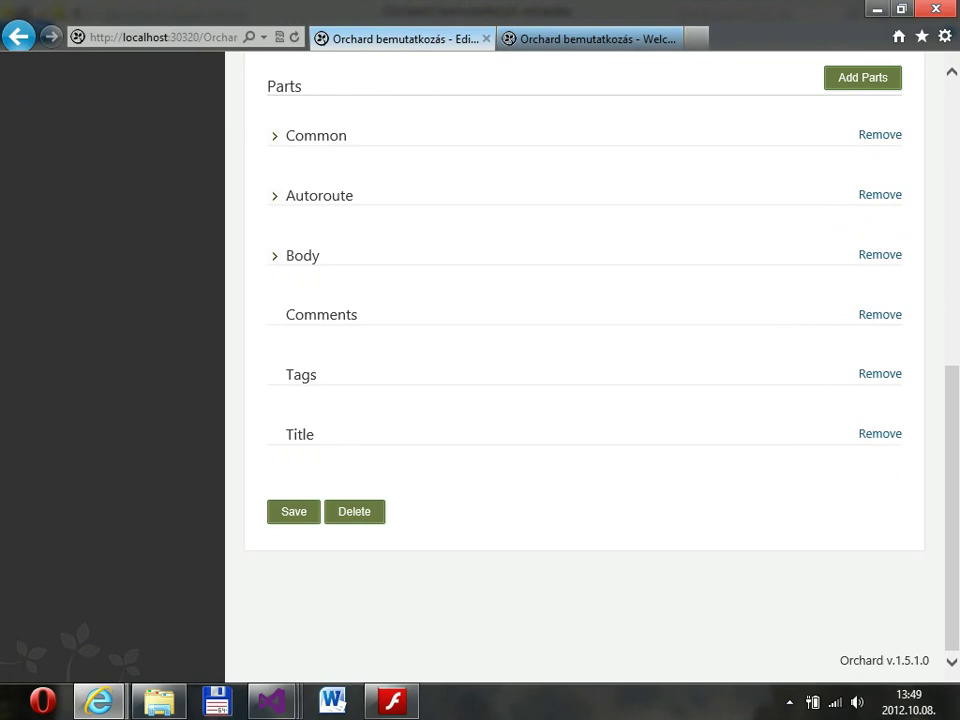
{"action": "left_click_drag", "start_coordinate": [286, 314], "coordinate": [311, 314]}
{"action": "left_click", "coordinate": [311, 314]}
{"action": "scroll", "coordinate": [585, 380], "scroll_direction": "up", "scroll_amount": 4}
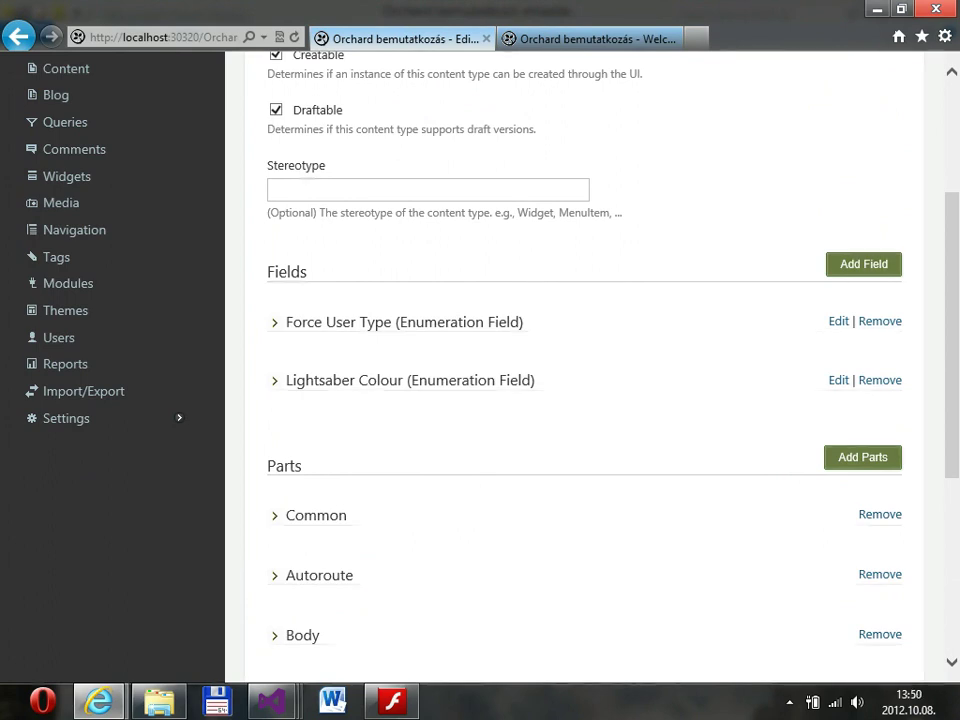
{"action": "scroll", "coordinate": [585, 380], "scroll_direction": "up", "scroll_amount": 5}
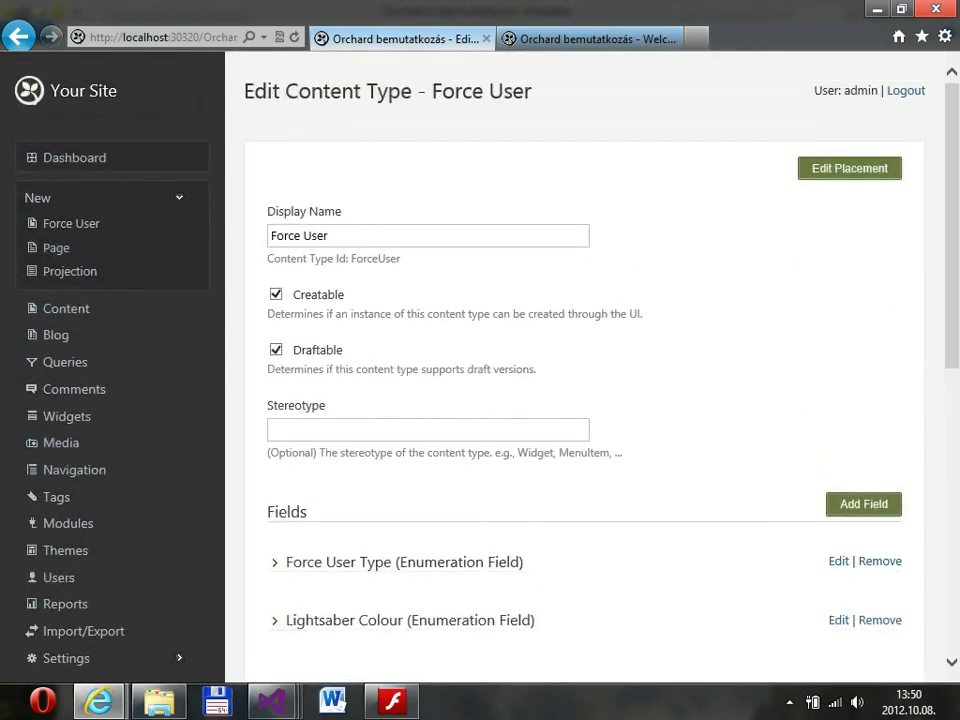
{"action": "scroll", "coordinate": [585, 380], "scroll_direction": "down", "scroll_amount": 2}
{"action": "scroll", "coordinate": [585, 380], "scroll_direction": "up", "scroll_amount": 1}
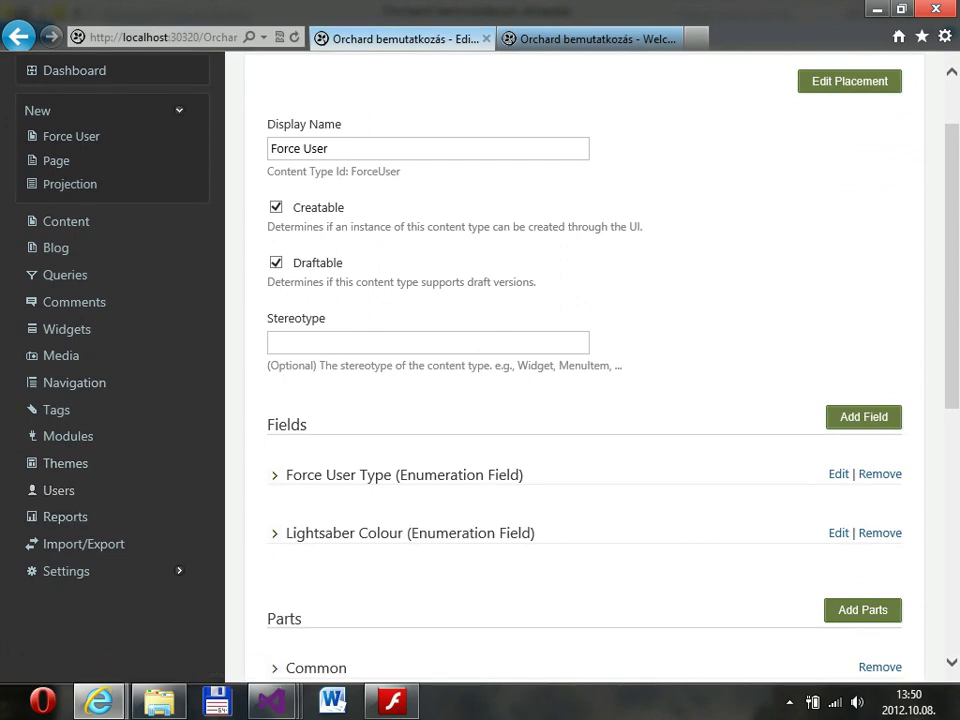
Enable the Lucene and Search features from the Modules page, filtering by 'lucene' and 'searc'.
{"action": "left_click", "coordinate": [68, 436]}
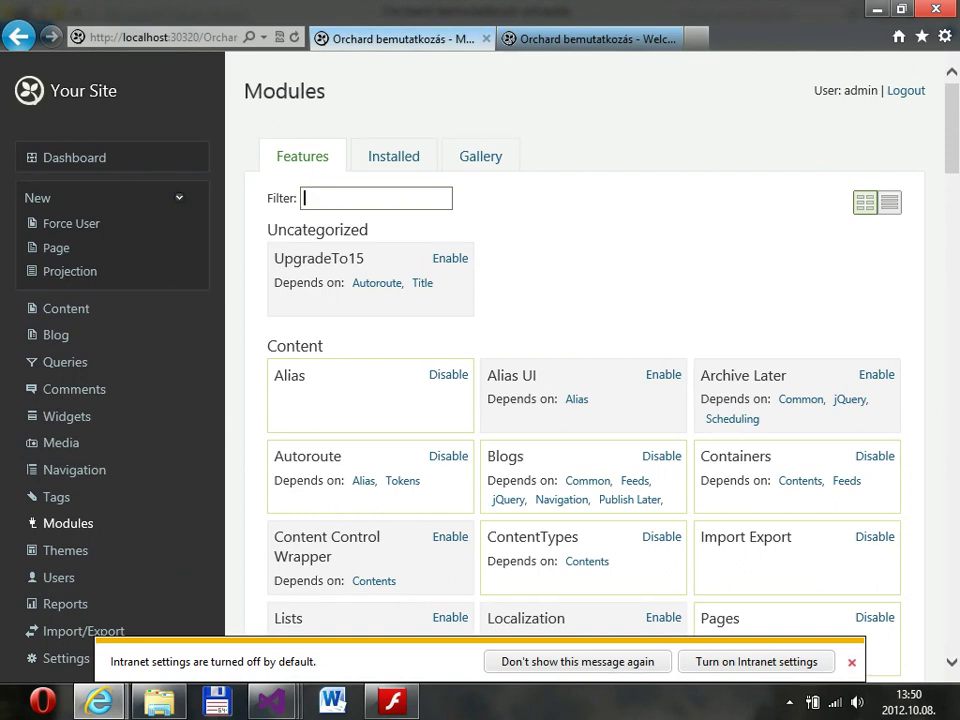
{"action": "type", "text": "l"}
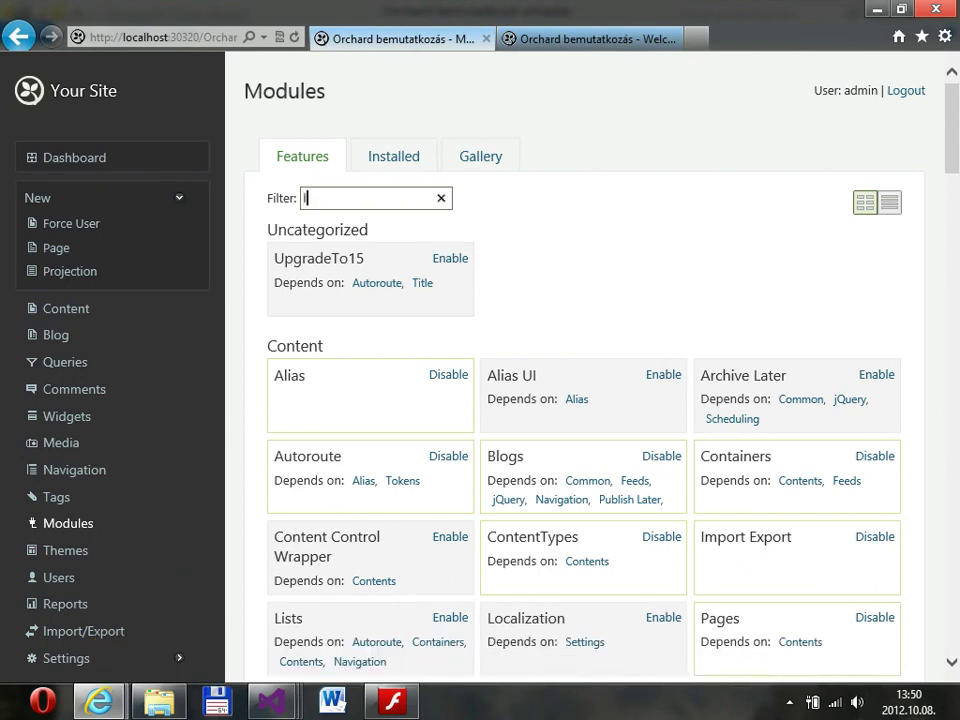
{"action": "type", "text": "ucene"}
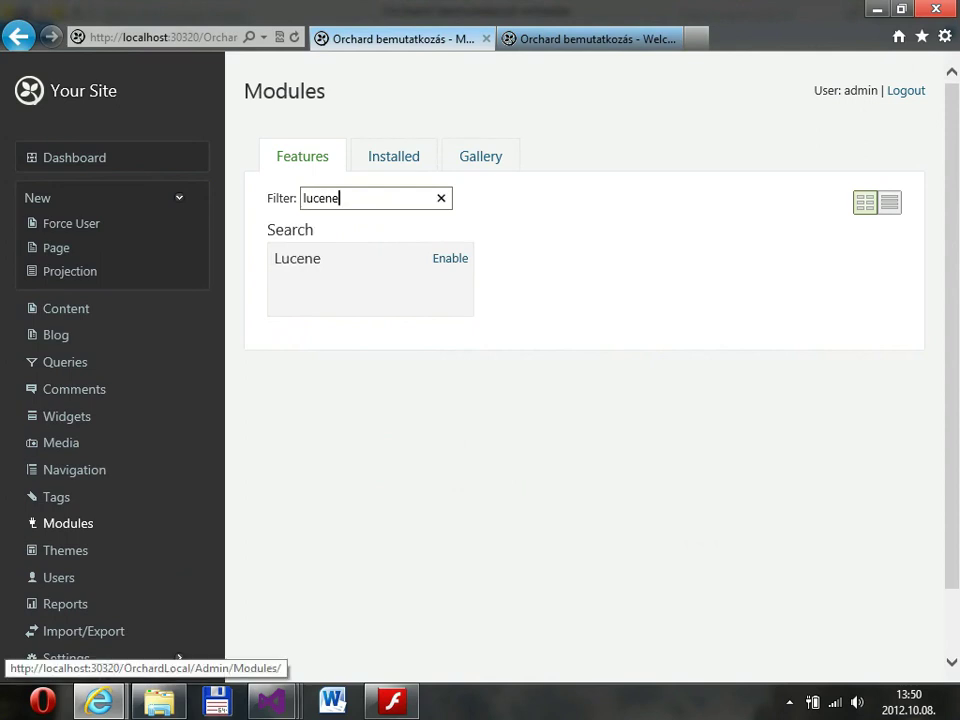
{"action": "left_click", "coordinate": [68, 523]}
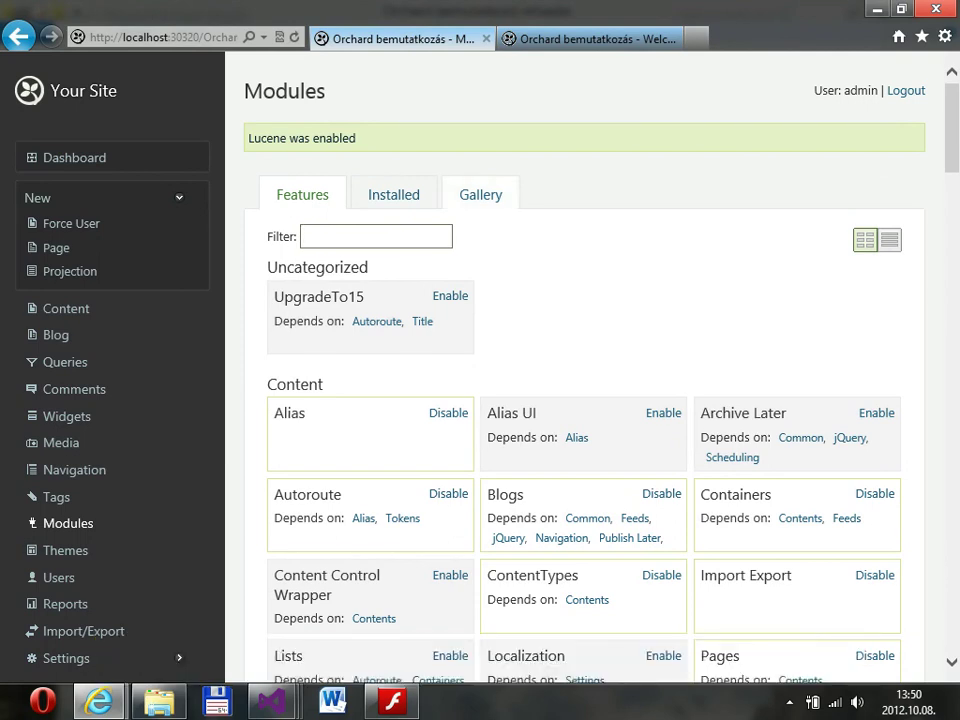
{"action": "type", "text": "searc"}
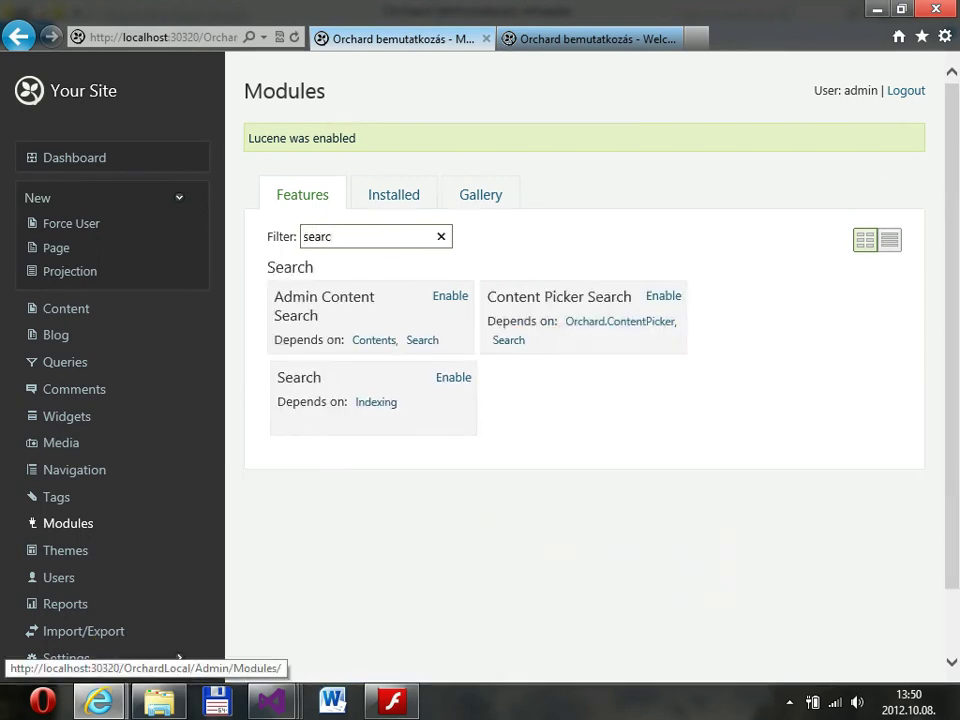
{"action": "left_click", "coordinate": [68, 523]}
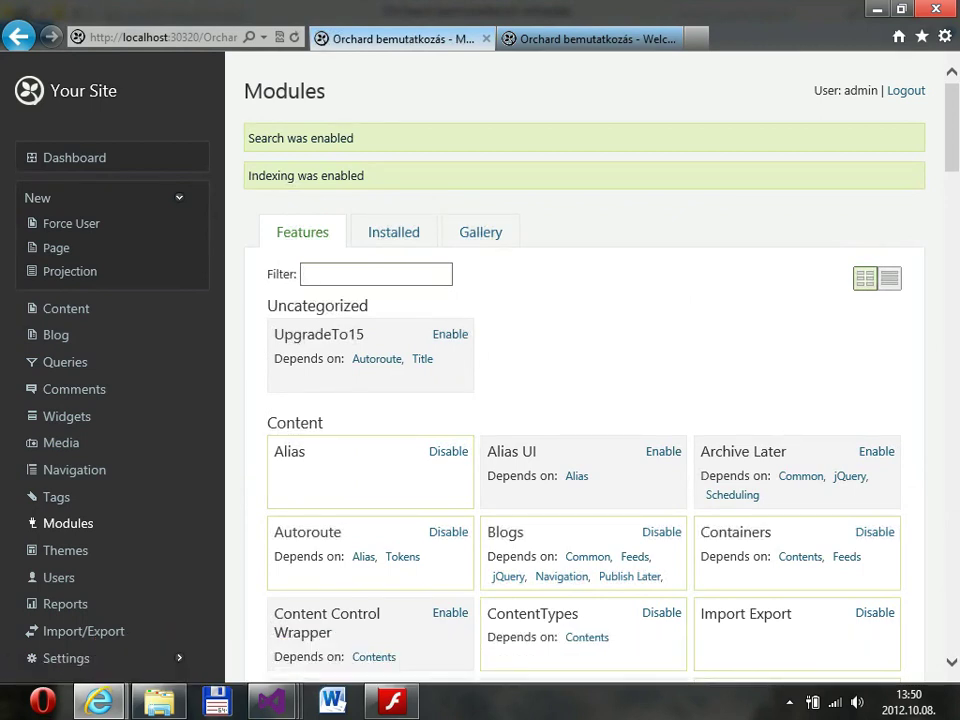
{"action": "left_click", "coordinate": [66, 308]}
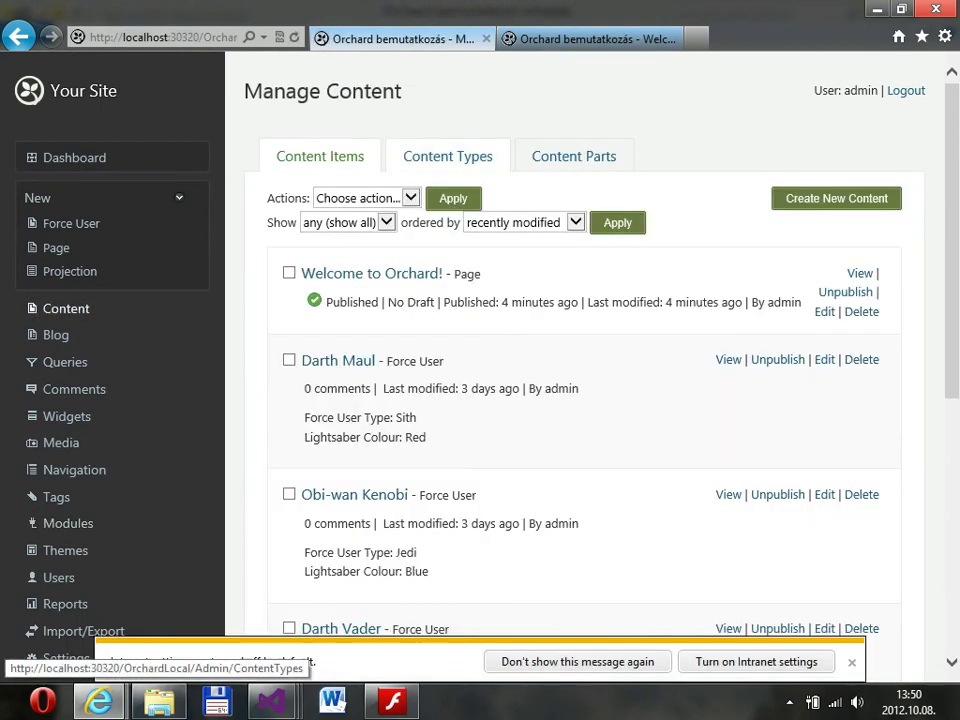
Turn on search indexing for the Force User content type and save it.
{"action": "left_click", "coordinate": [448, 156]}
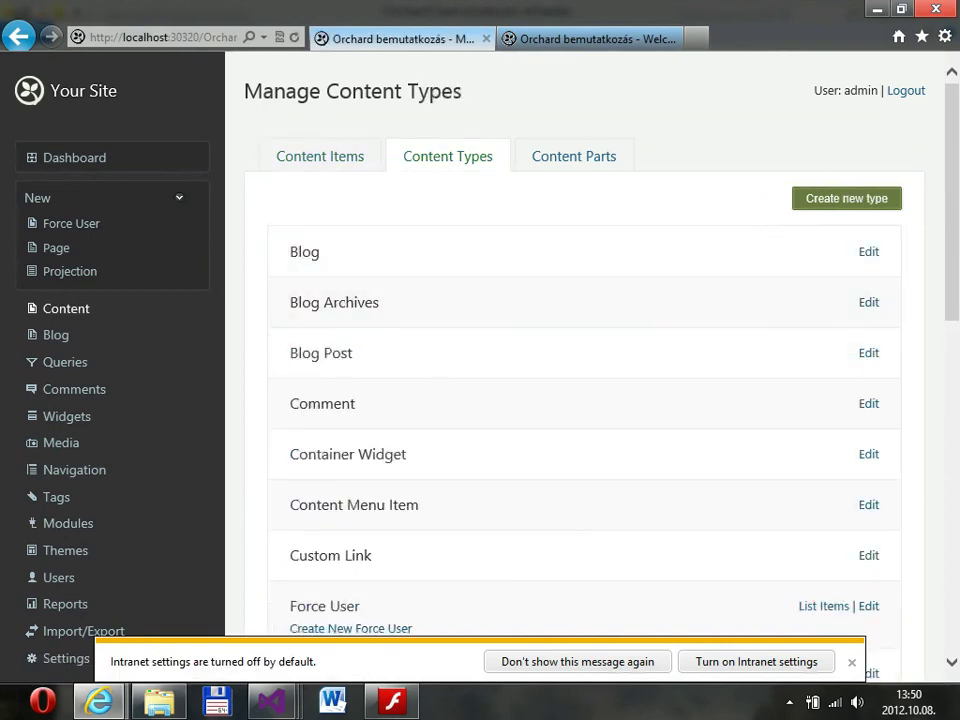
{"action": "scroll", "coordinate": [584, 400], "scroll_direction": "down", "scroll_amount": 3}
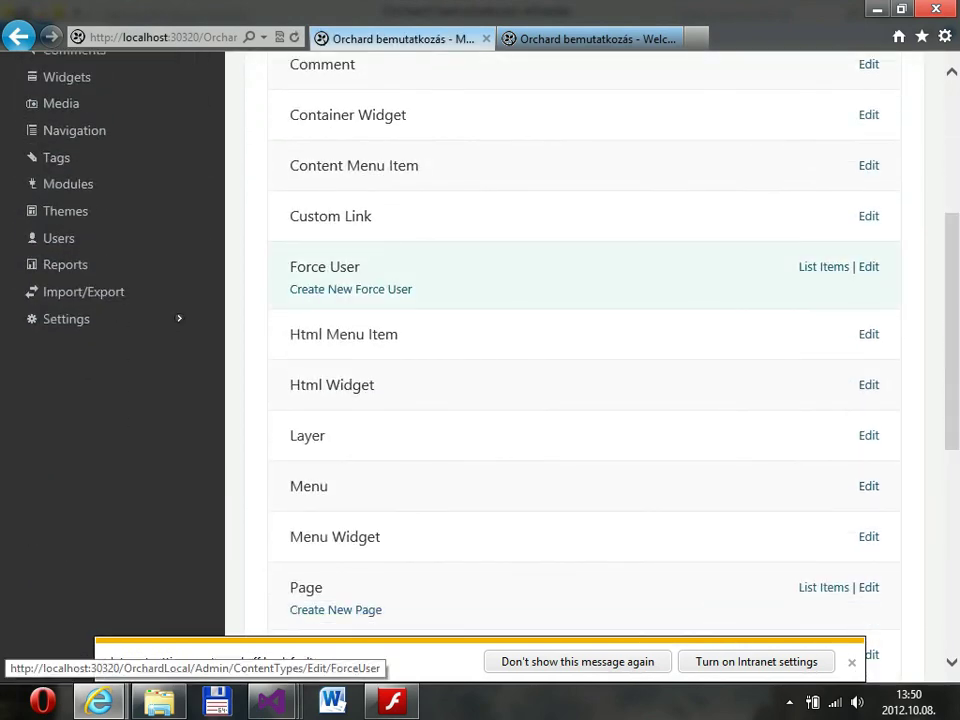
{"action": "left_click", "coordinate": [868, 266]}
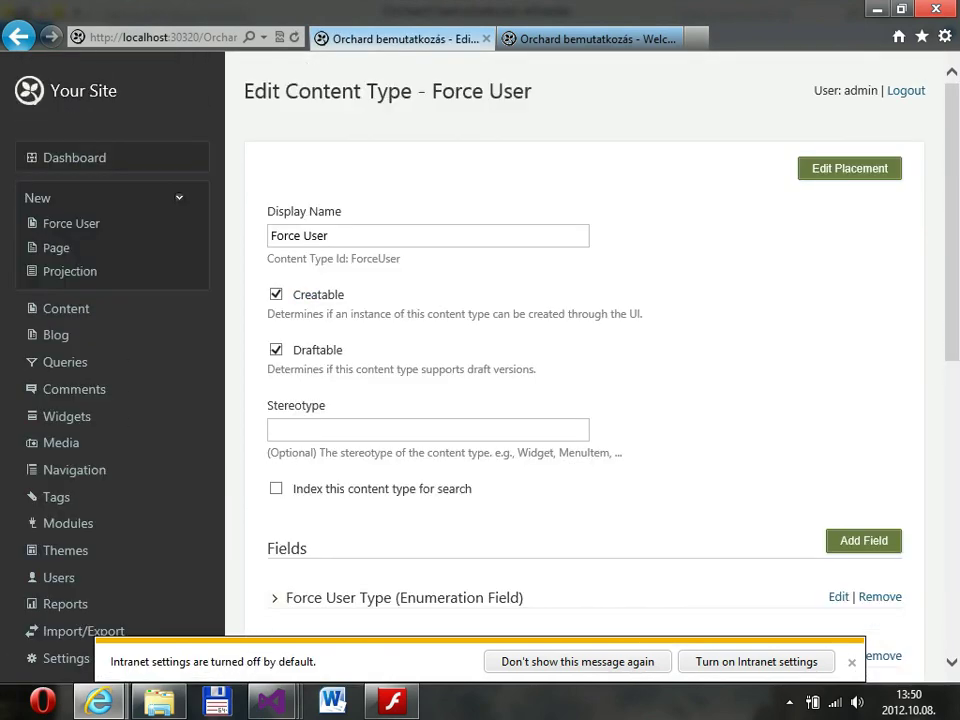
{"action": "left_click", "coordinate": [276, 488]}
{"action": "scroll", "coordinate": [354, 480], "scroll_direction": "down", "scroll_amount": 10}
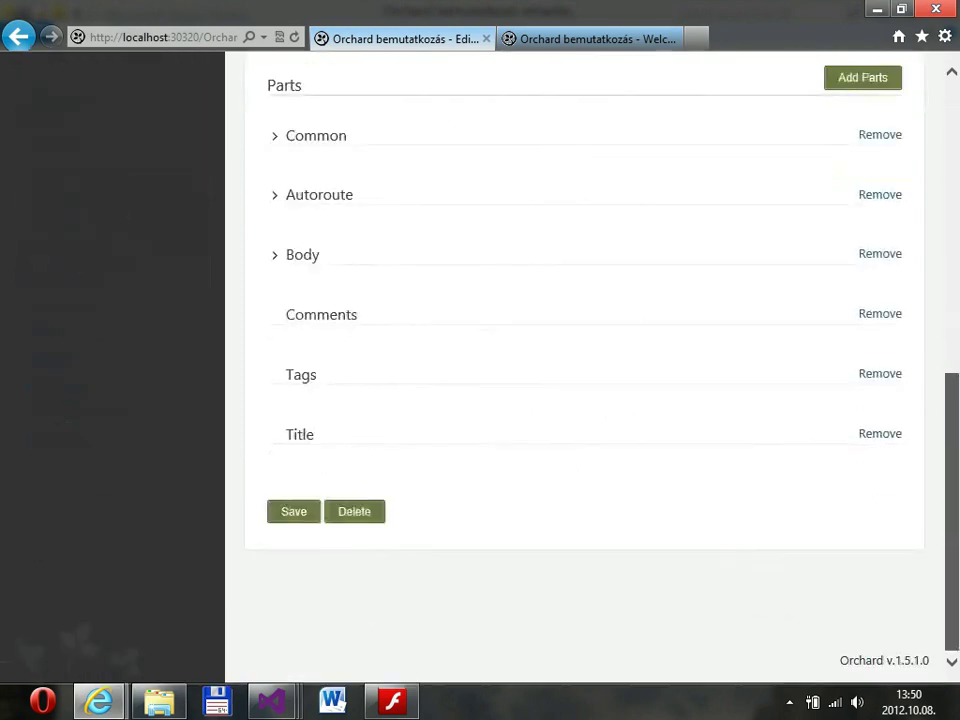
{"action": "left_click", "coordinate": [293, 511]}
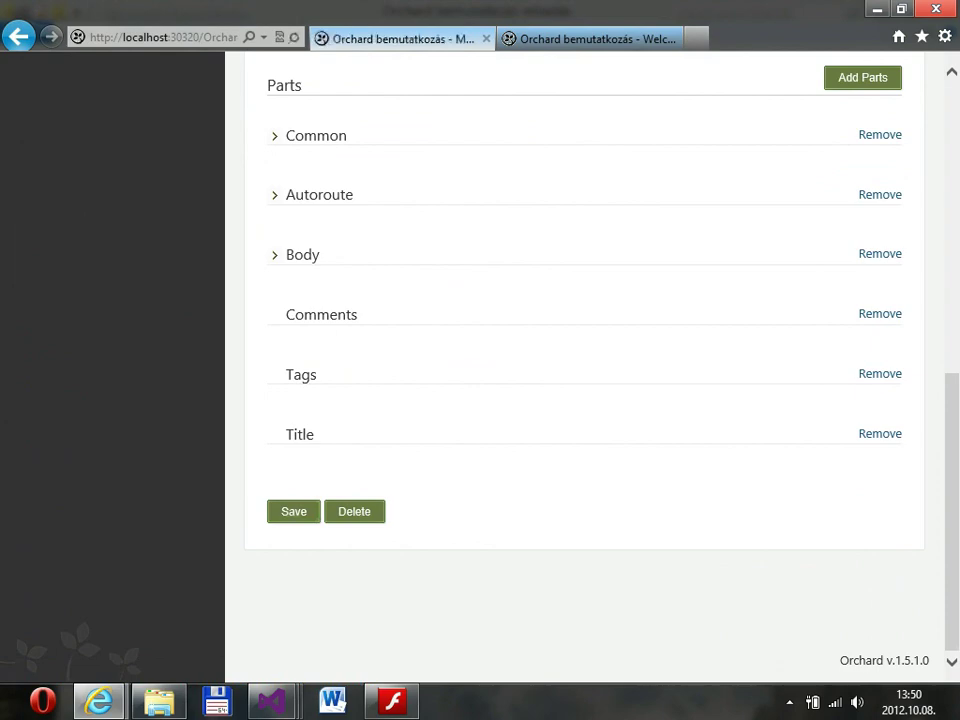
{"action": "scroll", "coordinate": [585, 350], "scroll_direction": "down", "scroll_amount": 3}
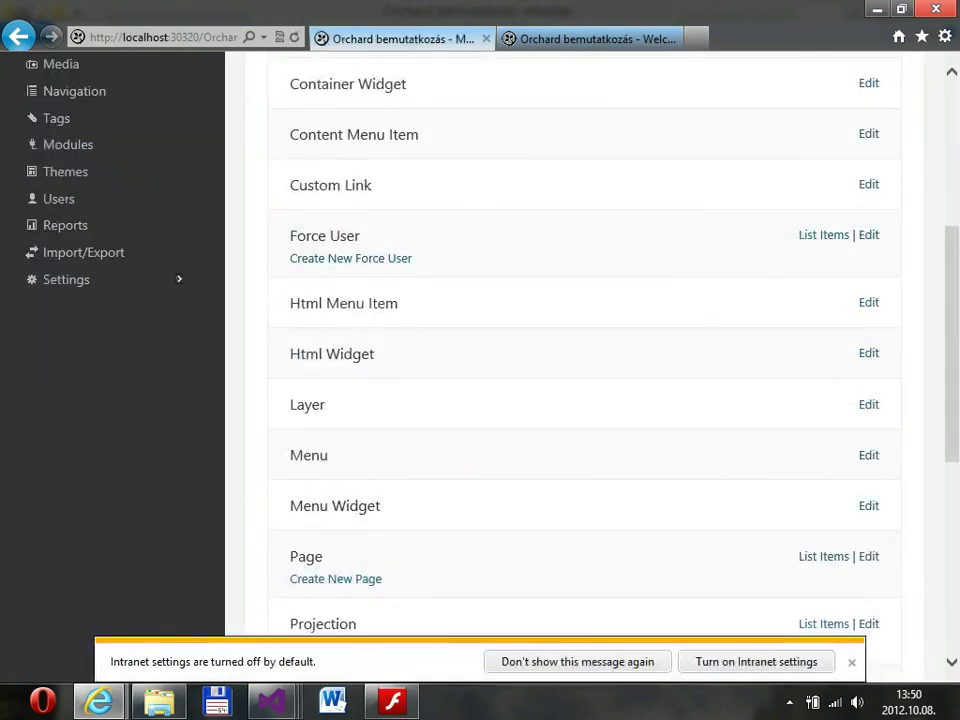
{"action": "left_click", "coordinate": [66, 279]}
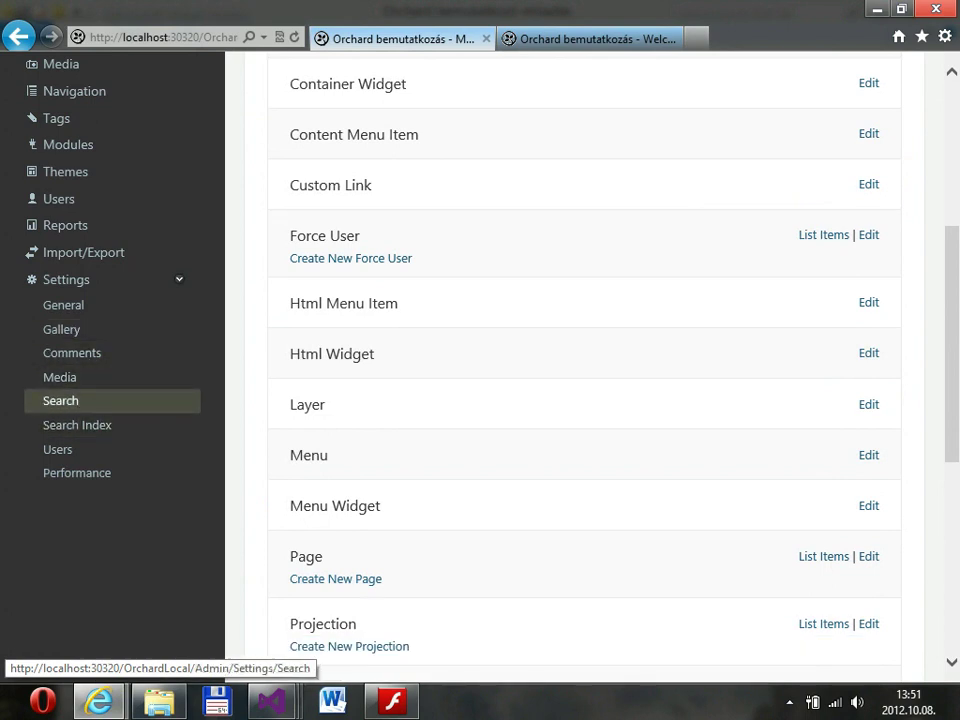
Rebuild the search index from Settings > Search Index.
{"action": "left_click", "coordinate": [60, 400]}
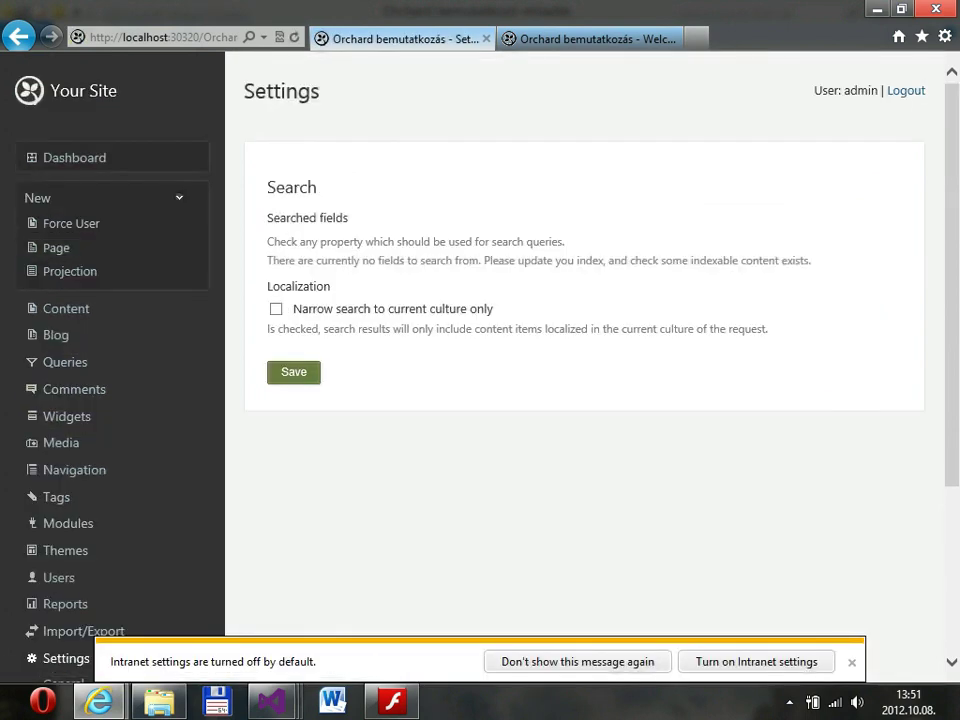
{"action": "scroll", "coordinate": [80, 520], "scroll_direction": "down", "scroll_amount": 2}
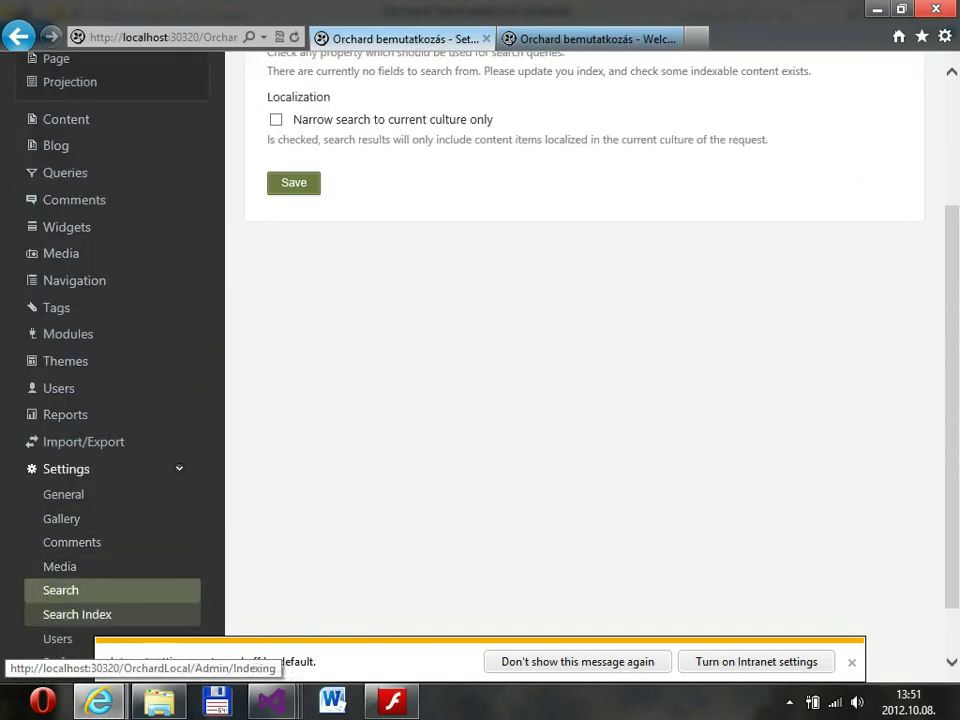
{"action": "left_click", "coordinate": [77, 614]}
{"action": "left_click", "coordinate": [300, 323]}
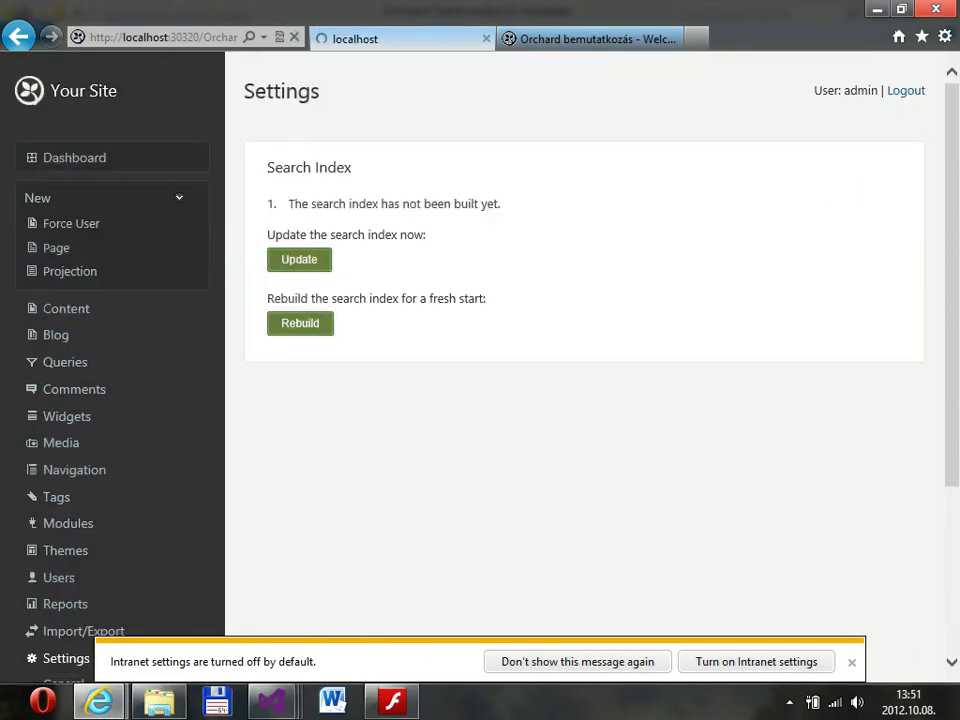
{"action": "scroll", "coordinate": [590, 400], "scroll_direction": "down", "scroll_amount": 3}
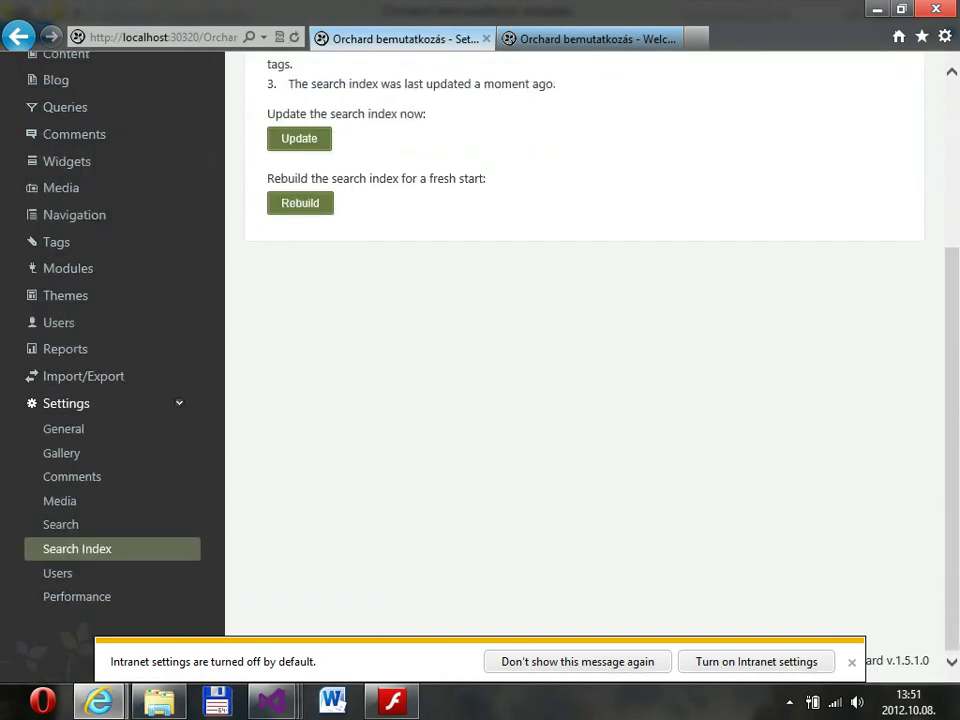
Make the search use the body and title fields and save the search settings.
{"action": "left_click", "coordinate": [60, 524]}
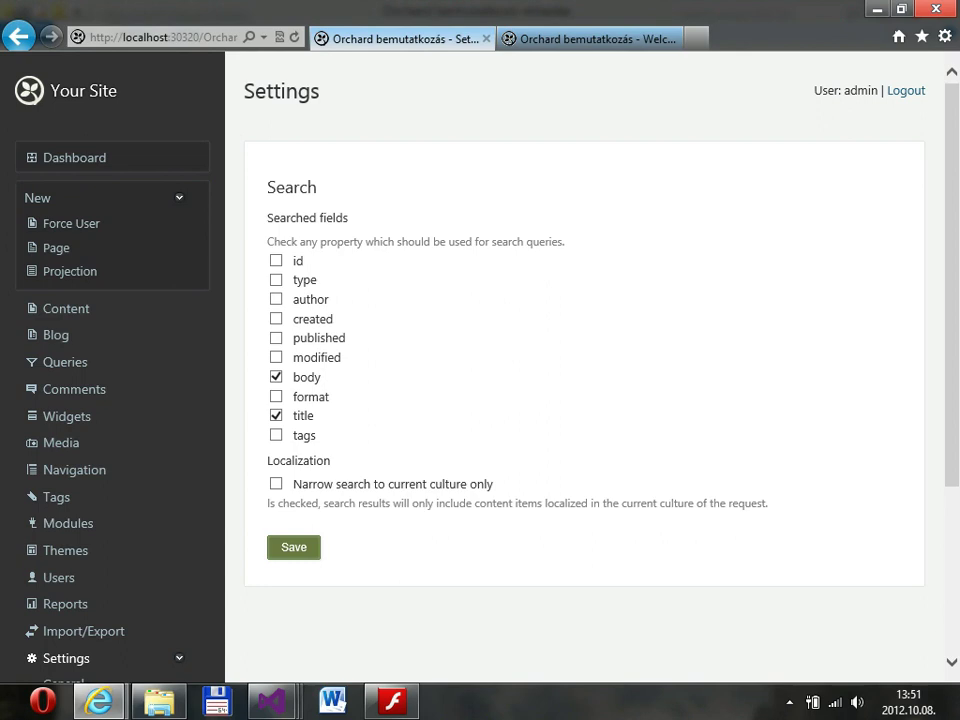
{"action": "left_click", "coordinate": [276, 377]}
{"action": "key", "text": "space"}
{"action": "key", "text": "Return"}
{"action": "scroll", "coordinate": [585, 400], "scroll_direction": "down", "scroll_amount": 3}
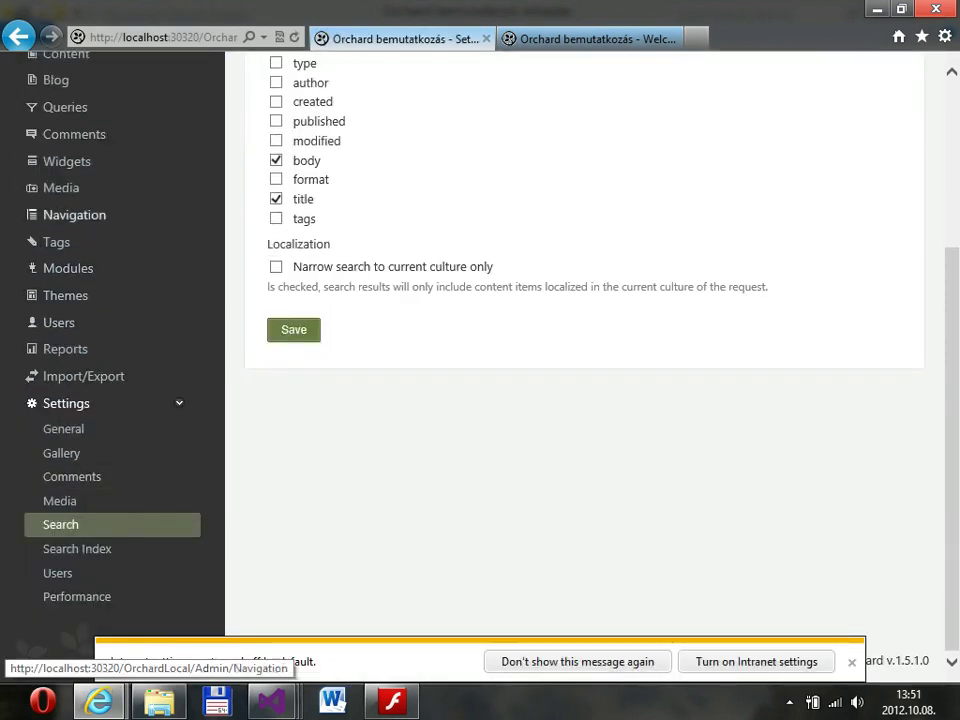
{"action": "left_click", "coordinate": [66, 161]}
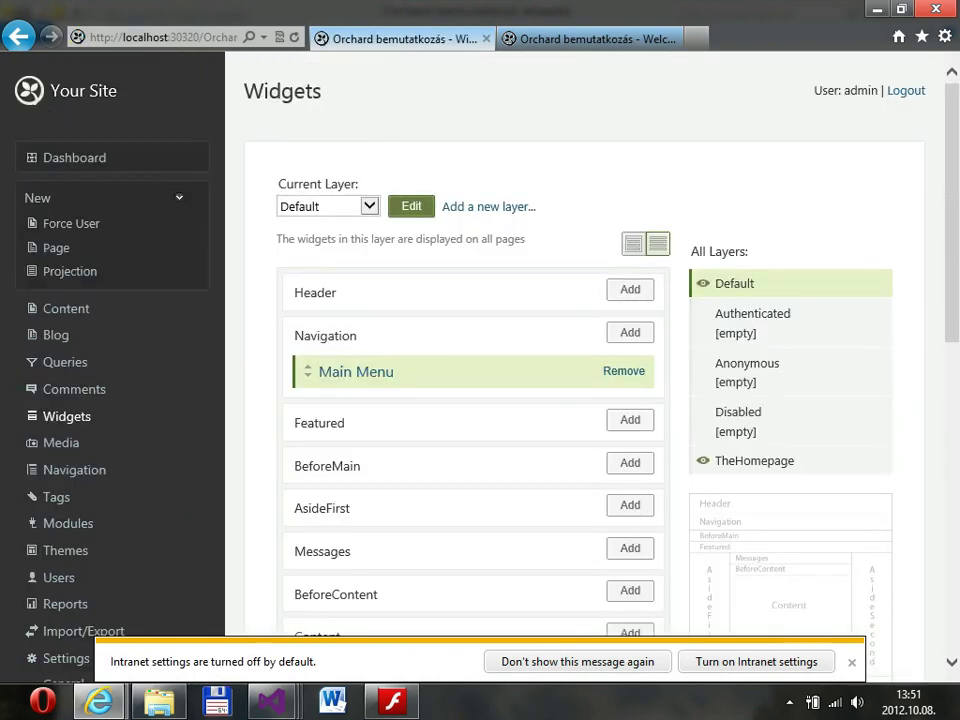
Add a Search Form widget to the BeforeMain zone of the Default layer.
{"action": "scroll", "coordinate": [585, 400], "scroll_direction": "down", "scroll_amount": 3}
{"action": "scroll", "coordinate": [470, 400], "scroll_direction": "down", "scroll_amount": 4}
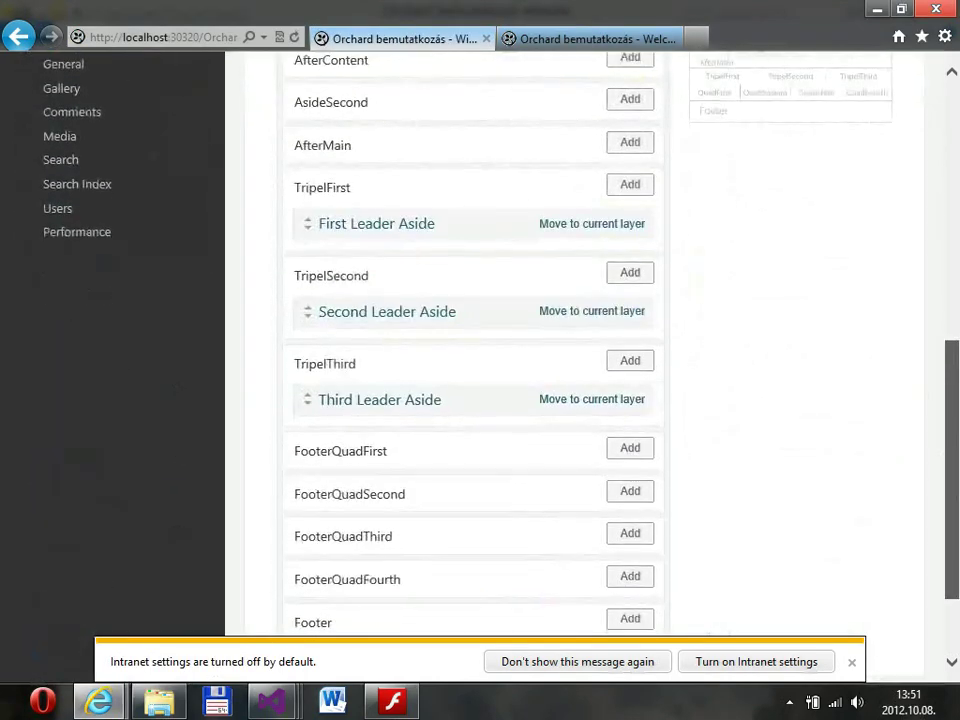
{"action": "scroll", "coordinate": [470, 400], "scroll_direction": "up", "scroll_amount": 3}
{"action": "scroll", "coordinate": [470, 400], "scroll_direction": "up", "scroll_amount": 3}
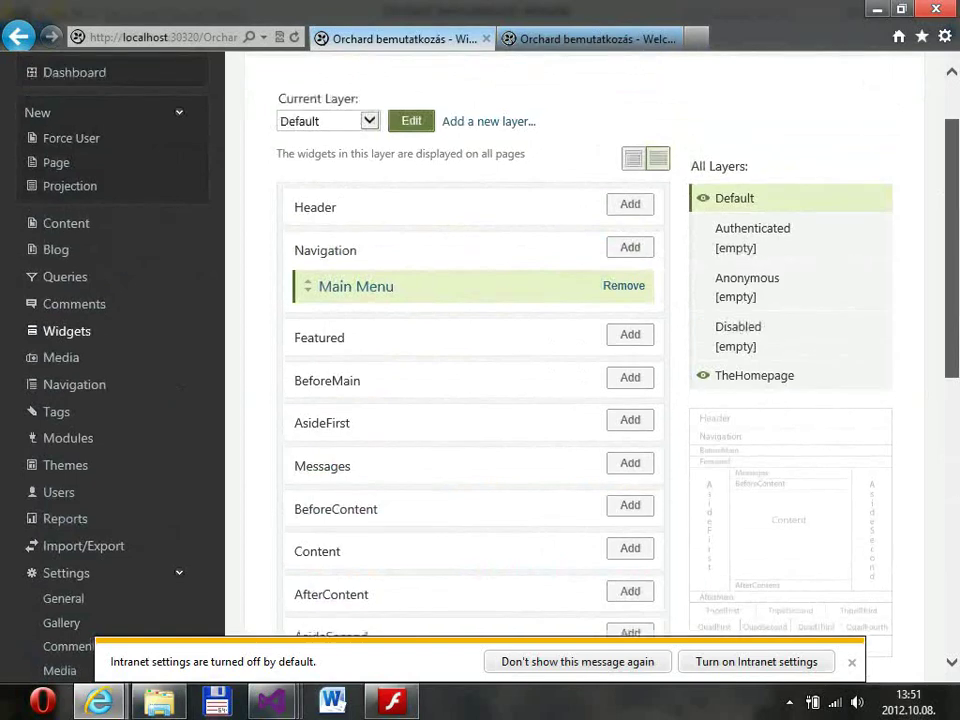
{"action": "scroll", "coordinate": [470, 400], "scroll_direction": "down", "scroll_amount": 2}
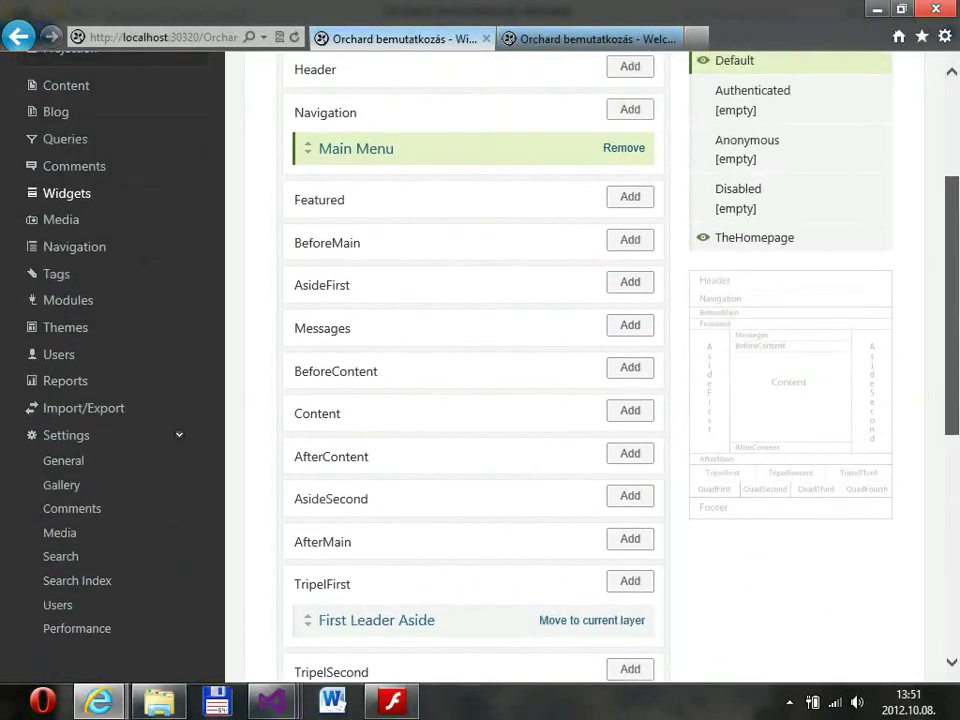
{"action": "scroll", "coordinate": [470, 160], "scroll_direction": "up", "scroll_amount": 1}
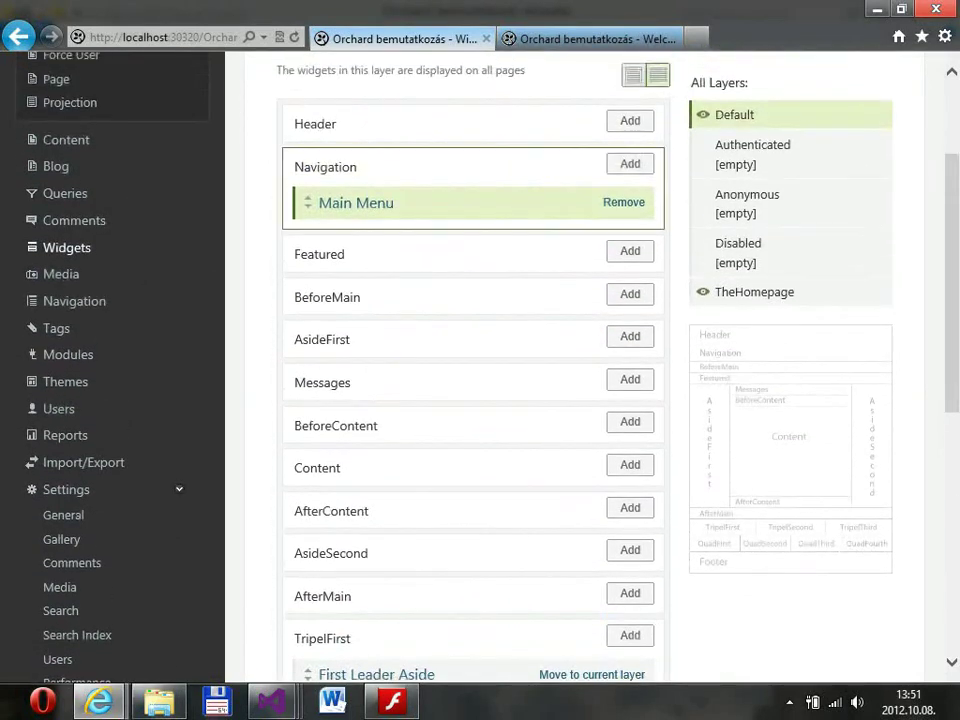
{"action": "left_click", "coordinate": [630, 294]}
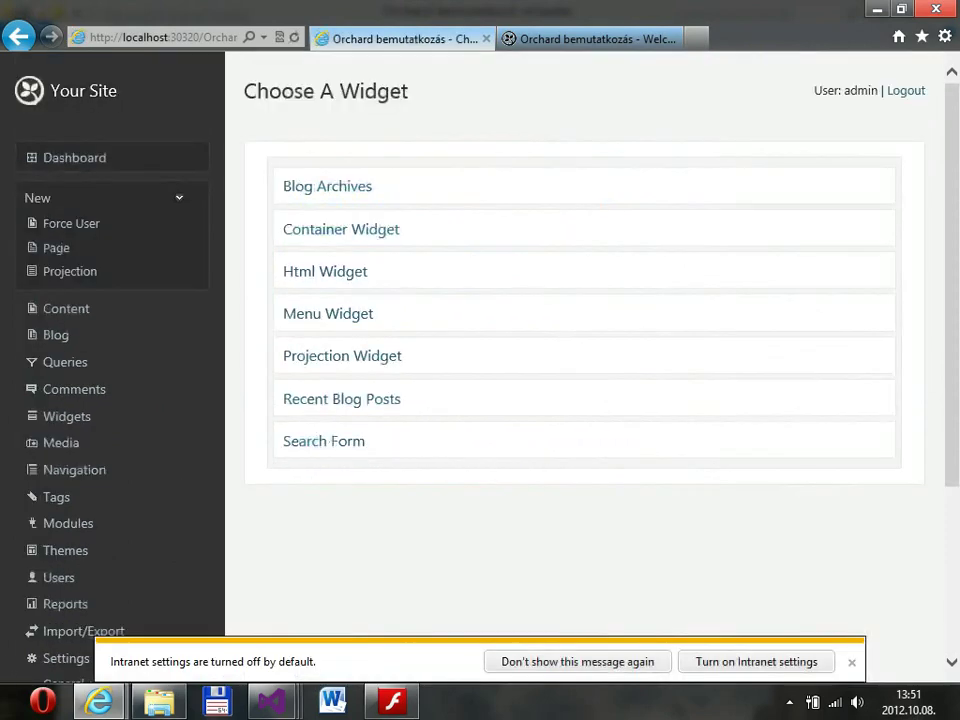
{"action": "left_click", "coordinate": [328, 313]}
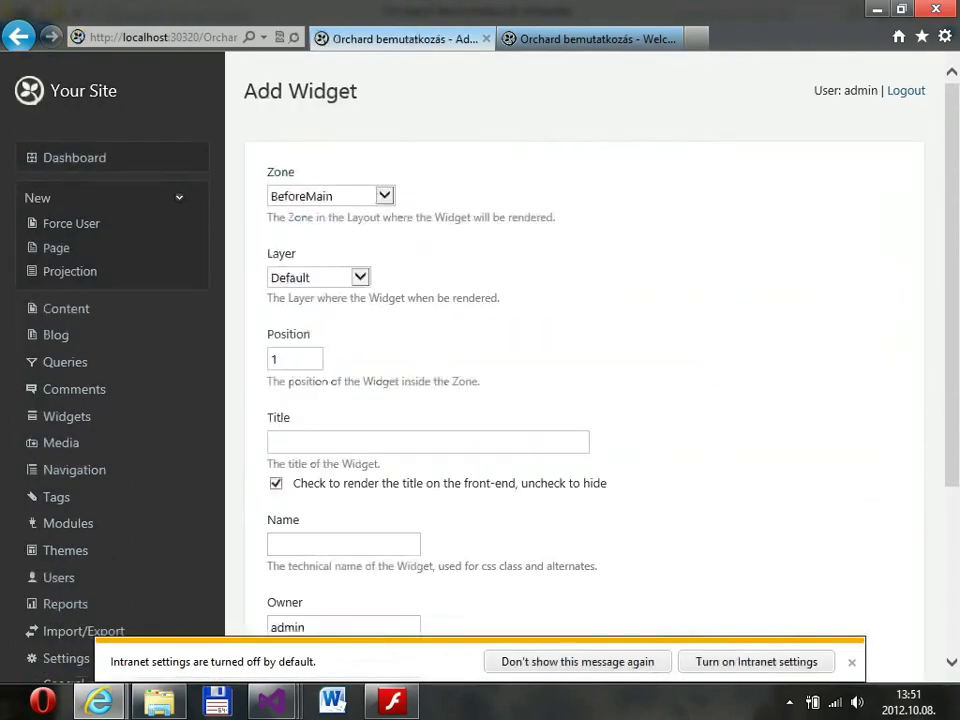
Title the widget 'Keresés', hide its title, save it, and view the homepage.
{"action": "scroll", "coordinate": [580, 350], "scroll_direction": "down", "scroll_amount": 2}
{"action": "left_click", "coordinate": [428, 347]}
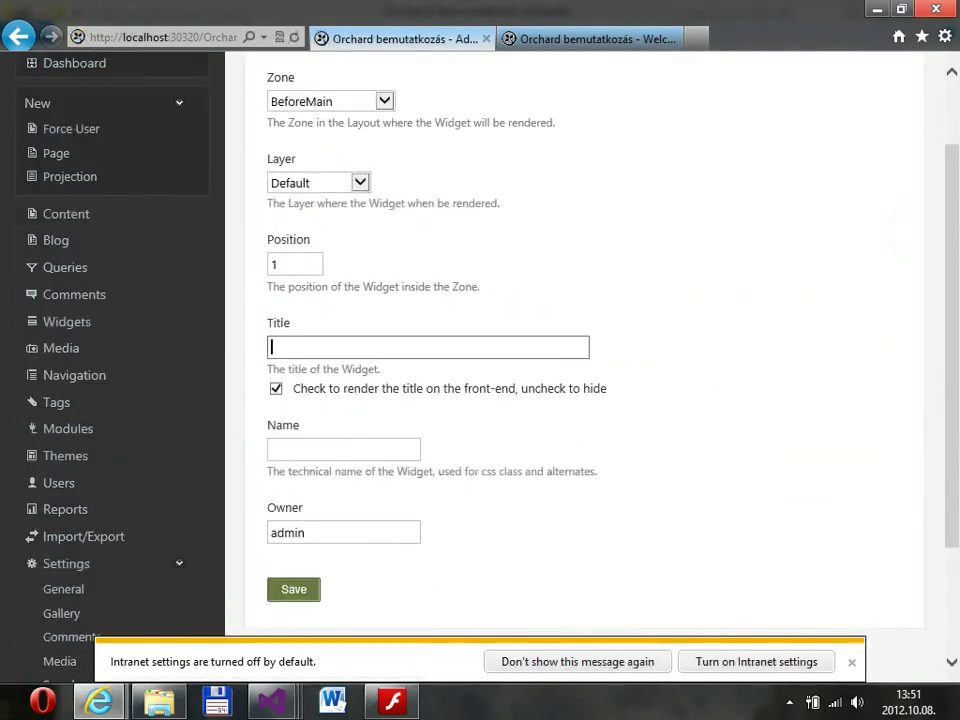
{"action": "type", "text": "Keresés"}
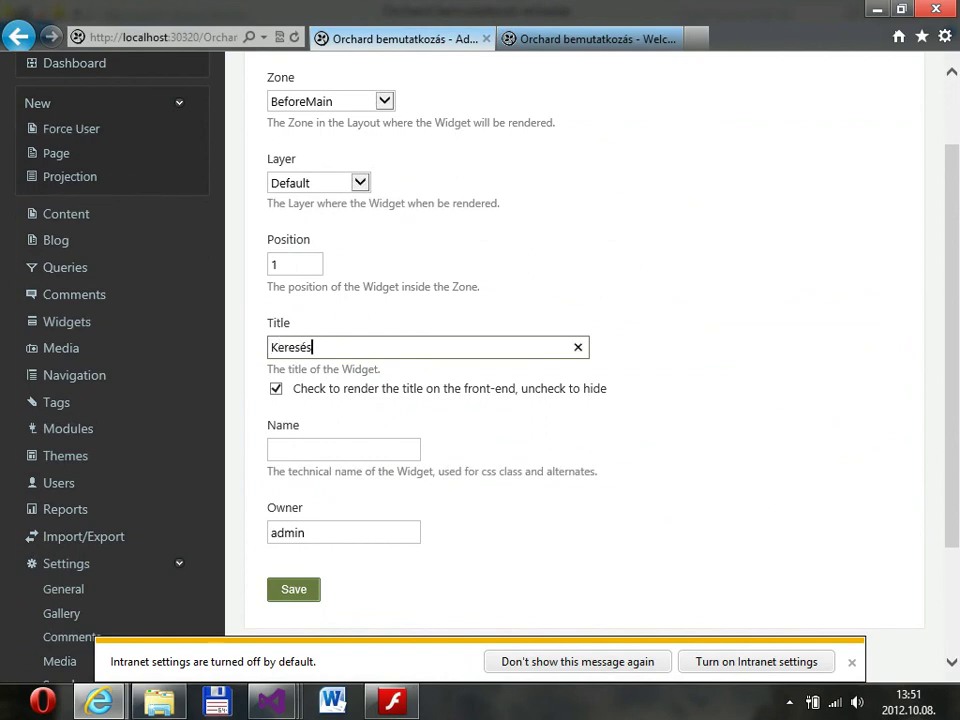
{"action": "left_click", "coordinate": [276, 388]}
{"action": "right_click", "coordinate": [285, 390]}
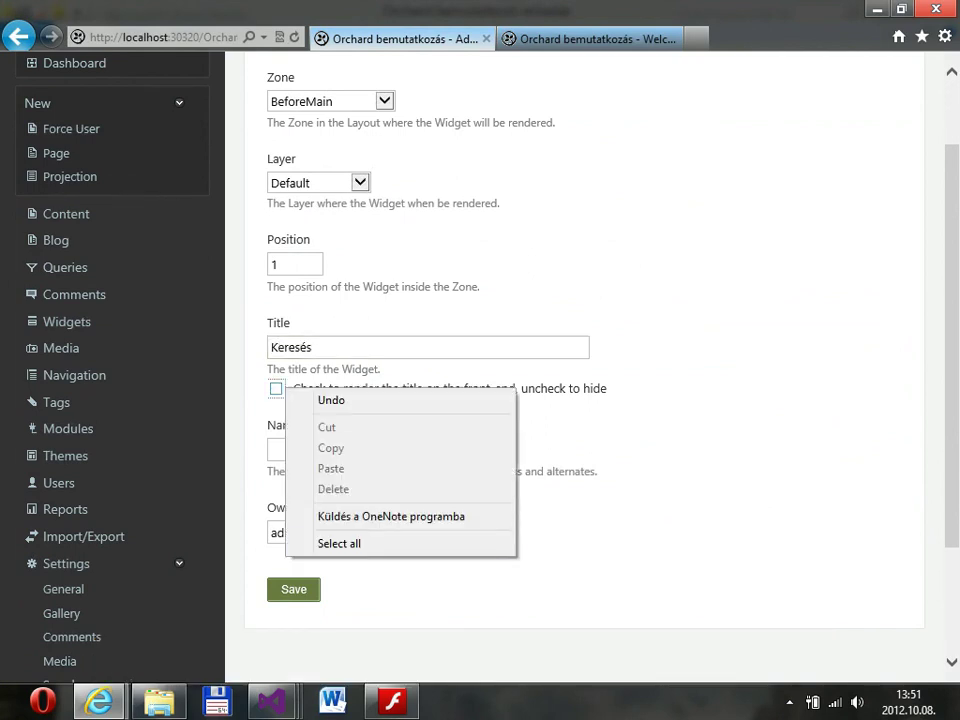
{"action": "left_click", "coordinate": [293, 589]}
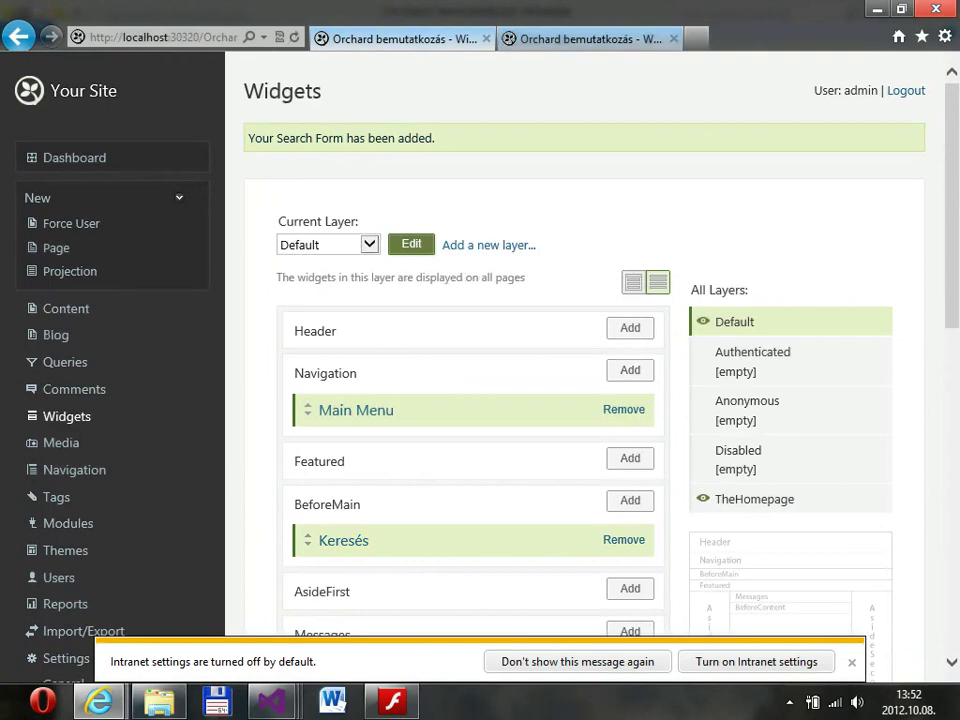
{"action": "left_click", "coordinate": [590, 38]}
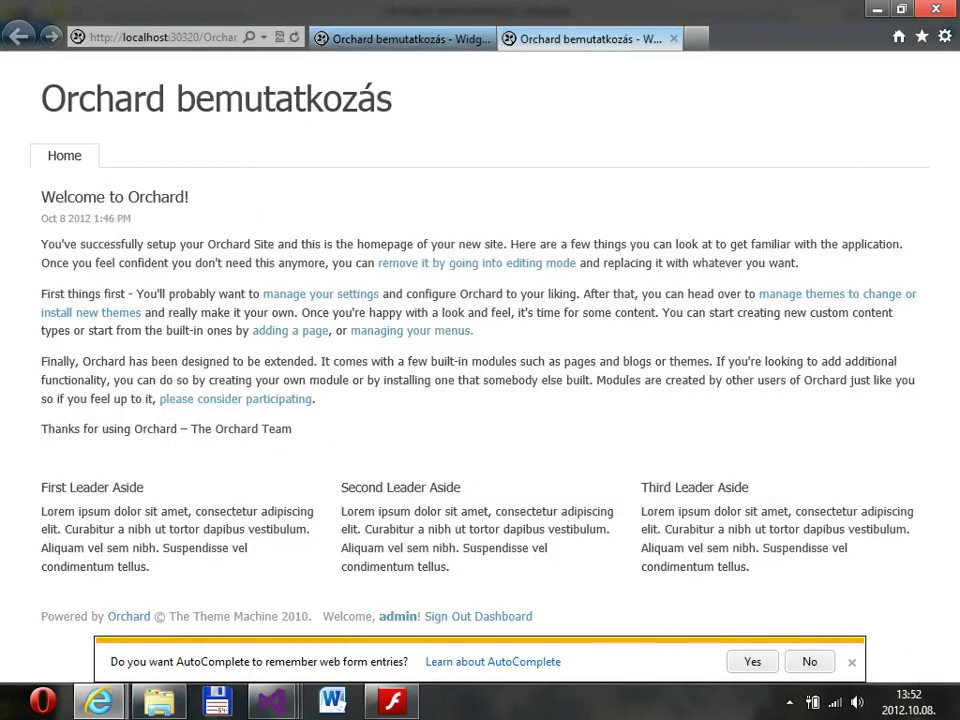
Reload the homepage and search for 'Anakin', returning Anakin Skywalker and Darth Vader.
{"action": "key", "text": "F5"}
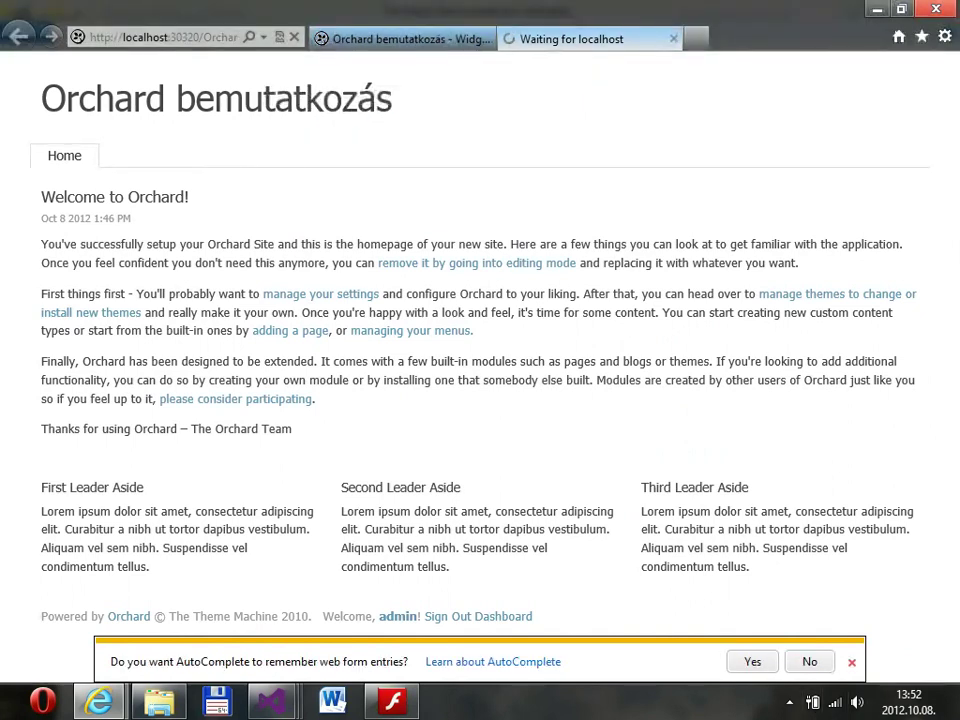
{"action": "left_click", "coordinate": [851, 662]}
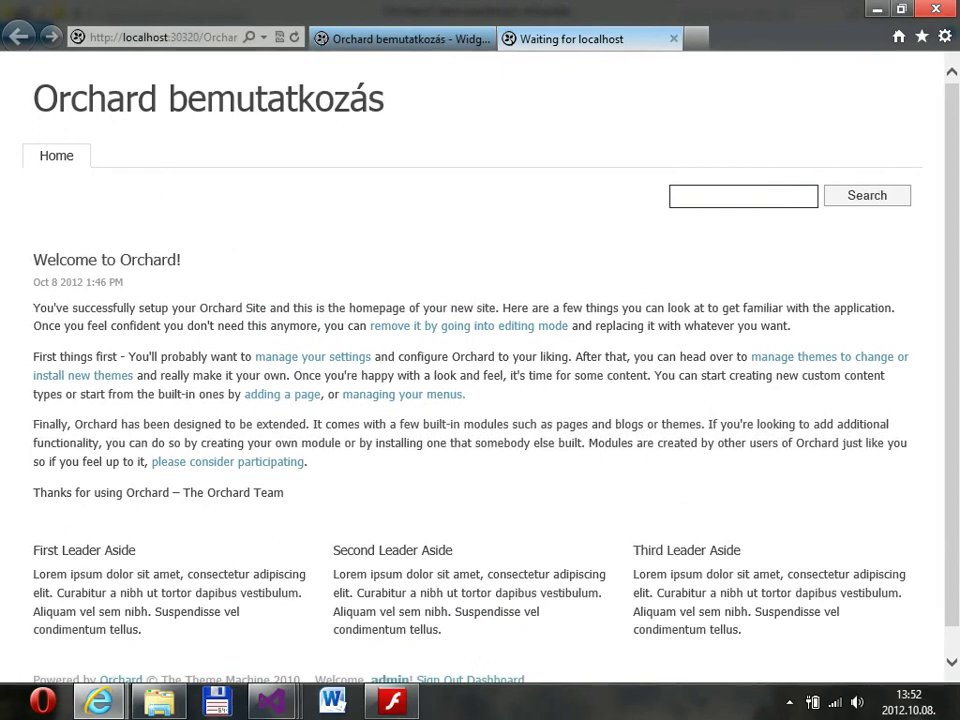
{"action": "type", "text": "Anakin"}
{"action": "key", "text": "Return"}
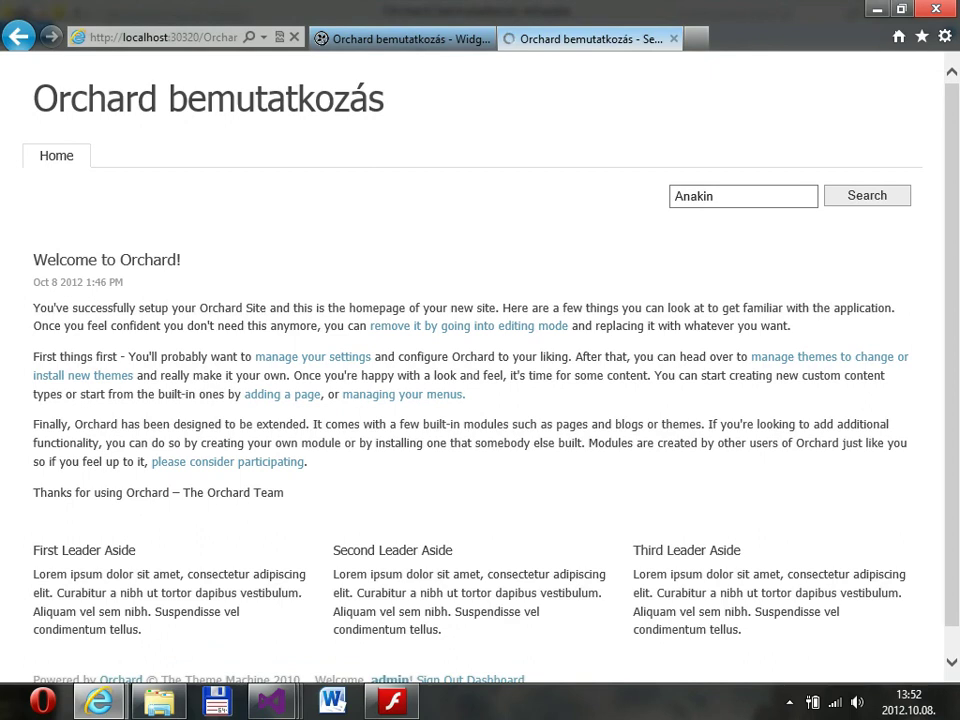
{"action": "scroll", "coordinate": [480, 400], "scroll_direction": "down", "scroll_amount": 1}
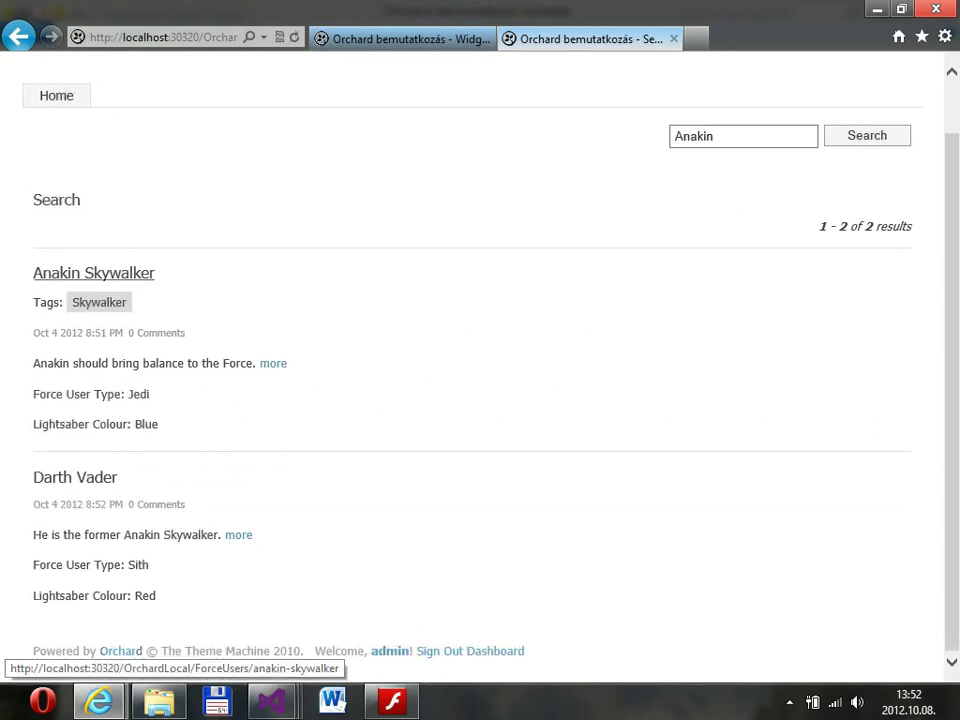
Open Anakin Skywalker's page from the results and post the comment 'asdfasdf'.
{"action": "left_click", "coordinate": [93, 273]}
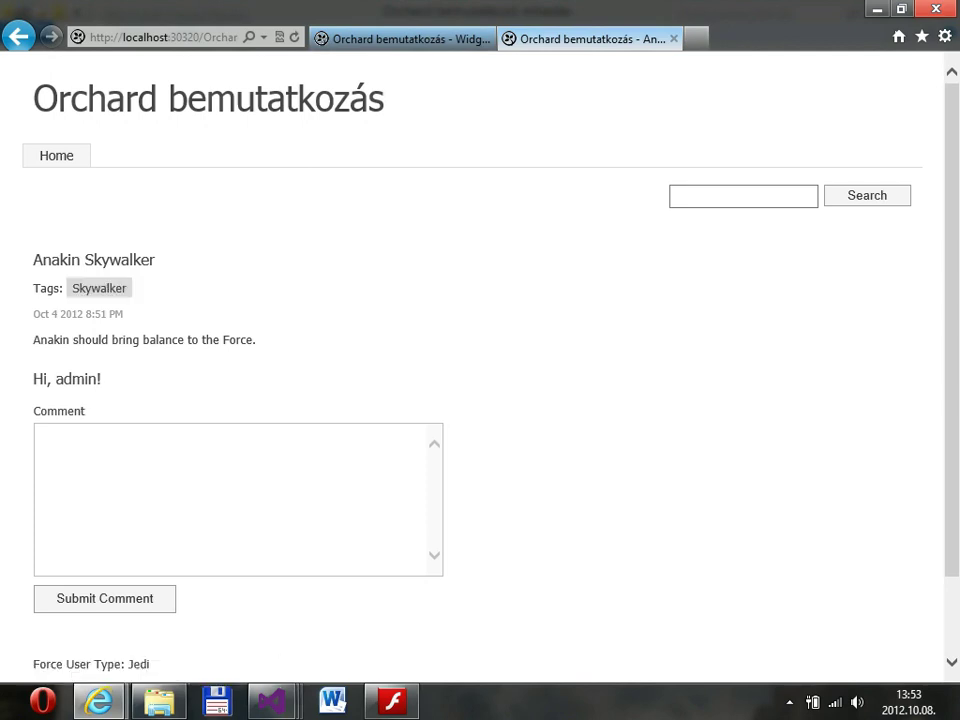
{"action": "left_click_drag", "start_coordinate": [33, 333], "coordinate": [104, 385]}
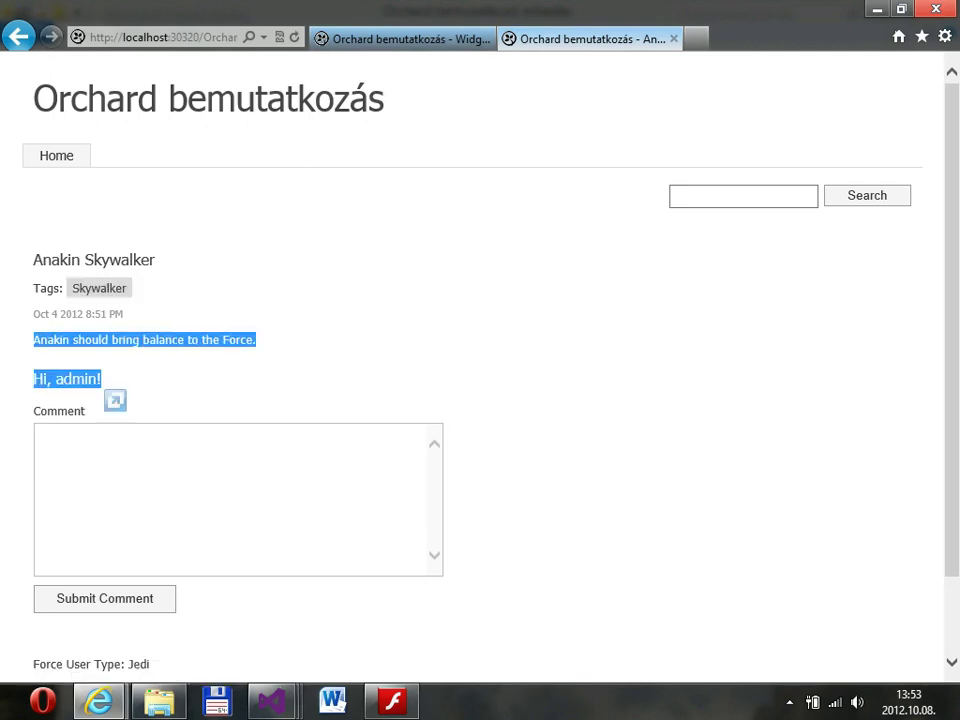
{"action": "left_click", "coordinate": [38, 434]}
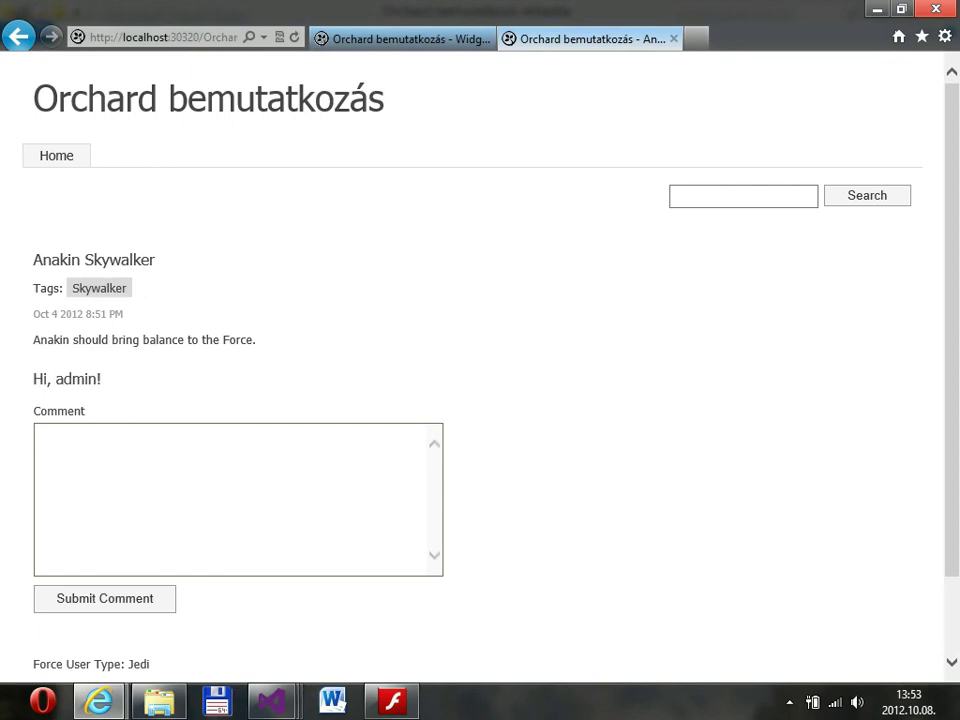
{"action": "scroll", "coordinate": [480, 360], "scroll_direction": "down", "scroll_amount": 2}
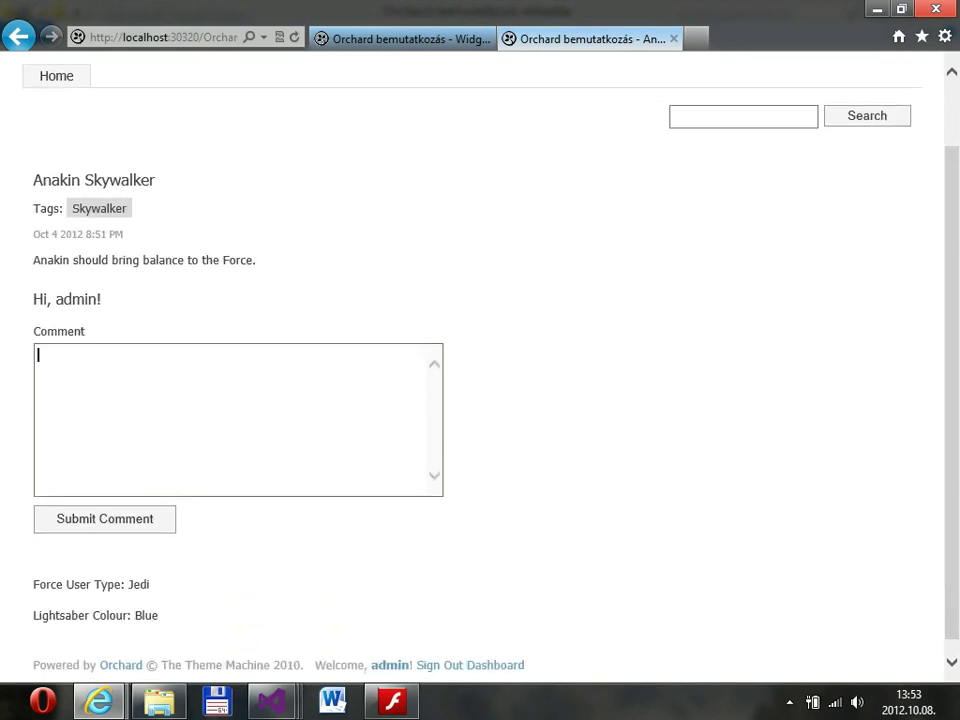
{"action": "type", "text": "asdfasdf"}
{"action": "key", "text": "Tab"}
{"action": "key", "text": "Return"}
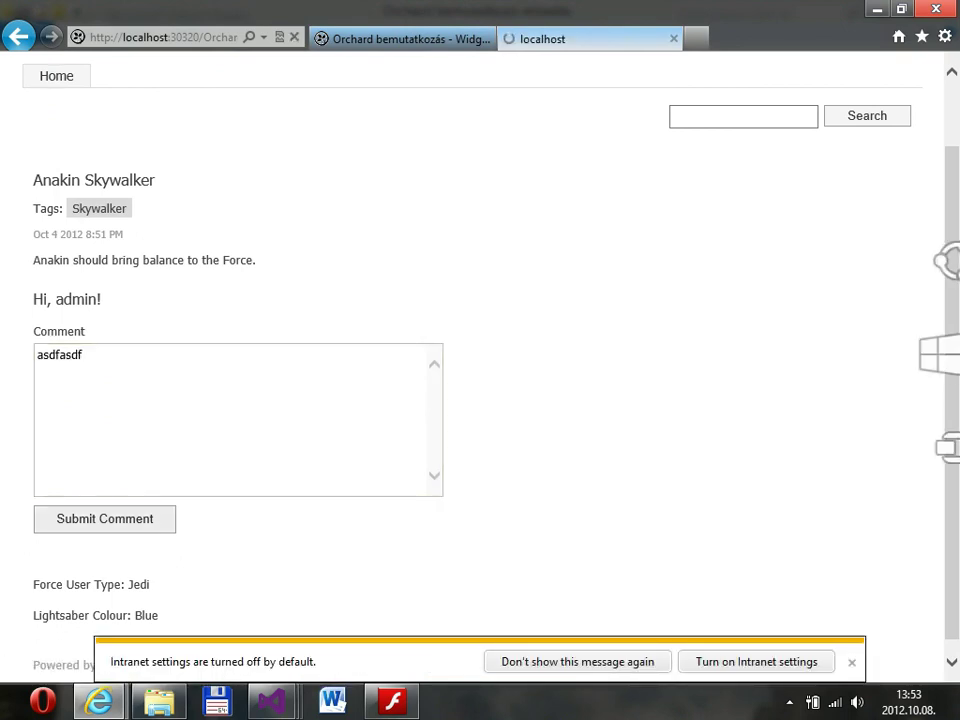
Decline the intranet security settings prompt and go to the admin dashboard.
{"action": "left_click", "coordinate": [756, 661]}
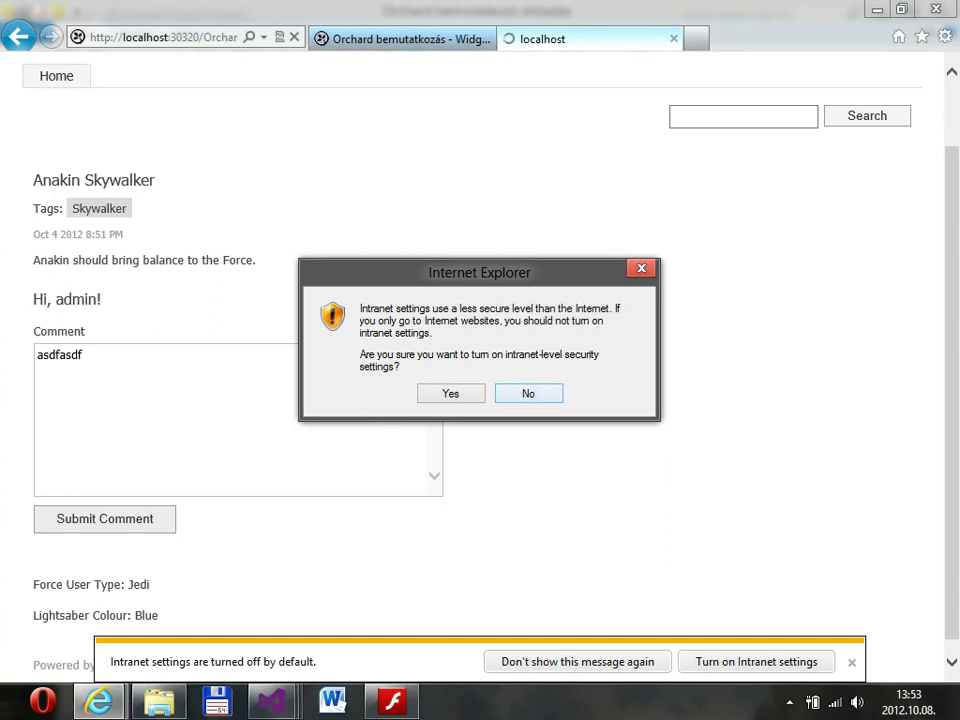
{"action": "left_click", "coordinate": [528, 393]}
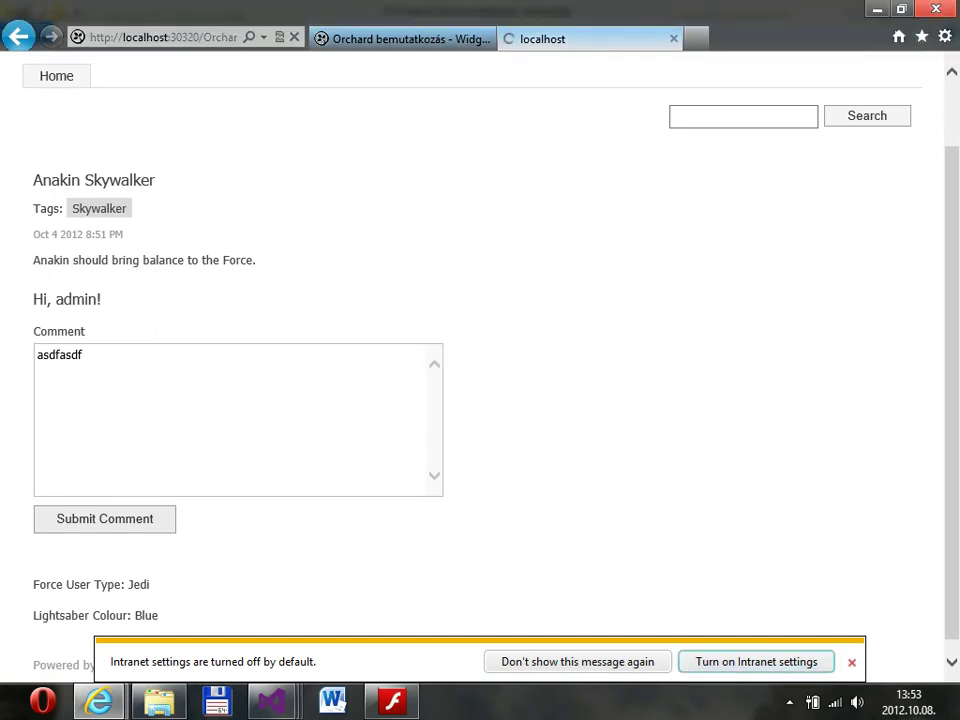
{"action": "left_click", "coordinate": [851, 662]}
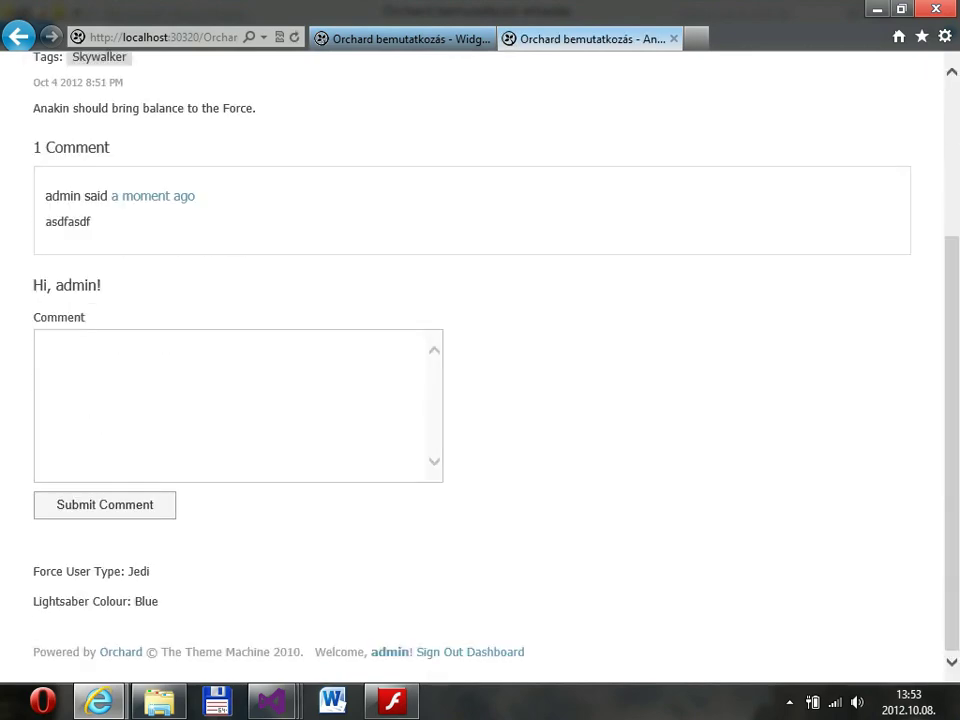
{"action": "left_click", "coordinate": [496, 652]}
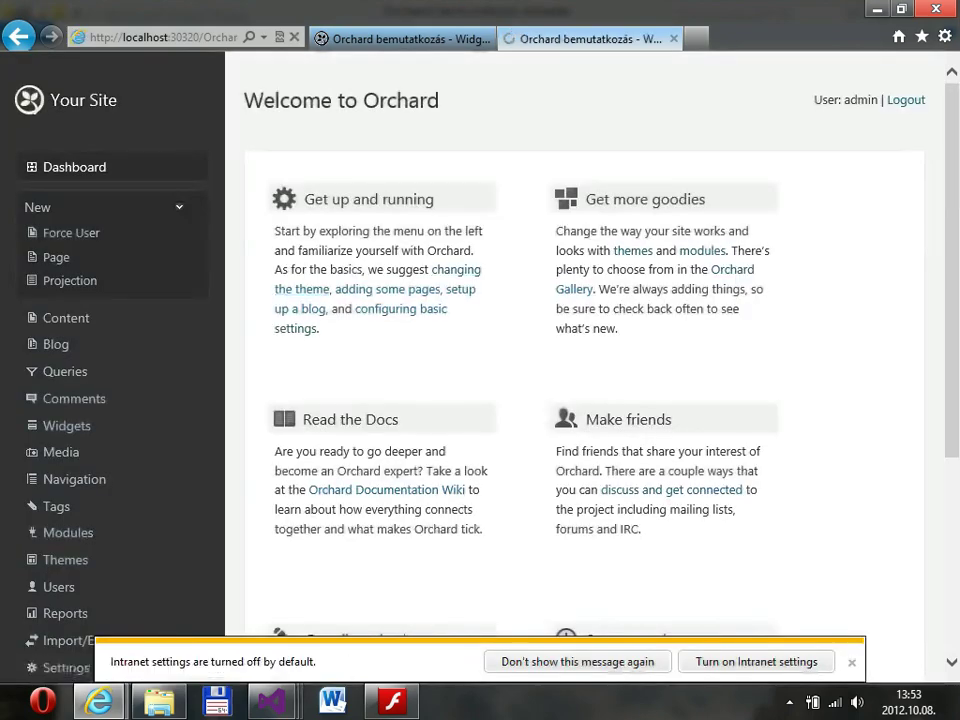
Start a new Projection, find no query to choose, and go to Queries instead.
{"action": "scroll", "coordinate": [64, 619], "scroll_direction": "down", "scroll_amount": 2}
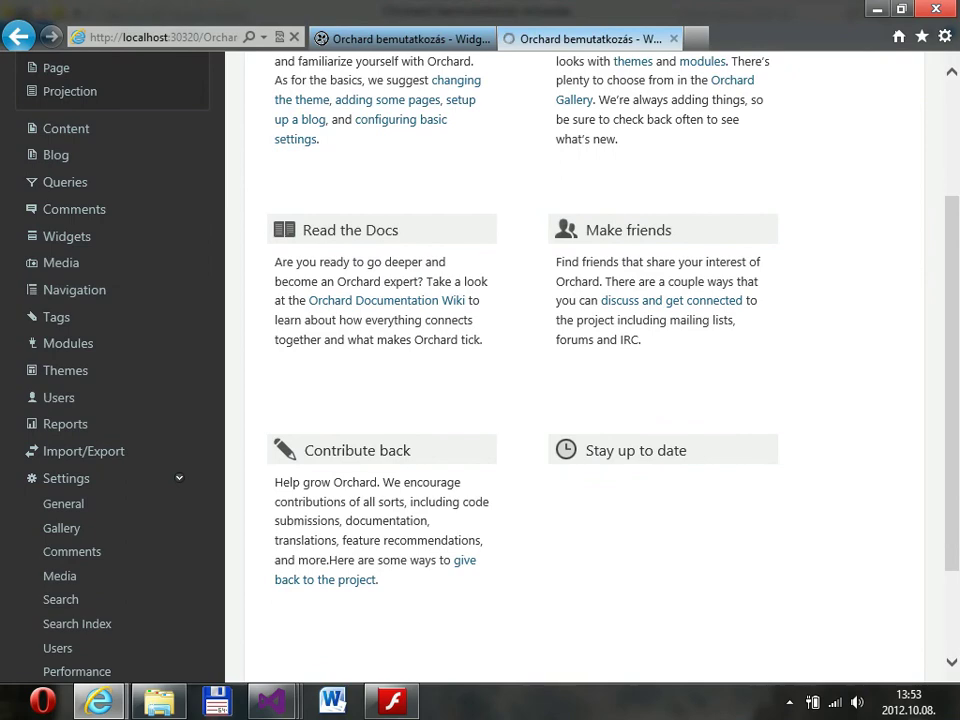
{"action": "scroll", "coordinate": [480, 360], "scroll_direction": "up", "scroll_amount": 1}
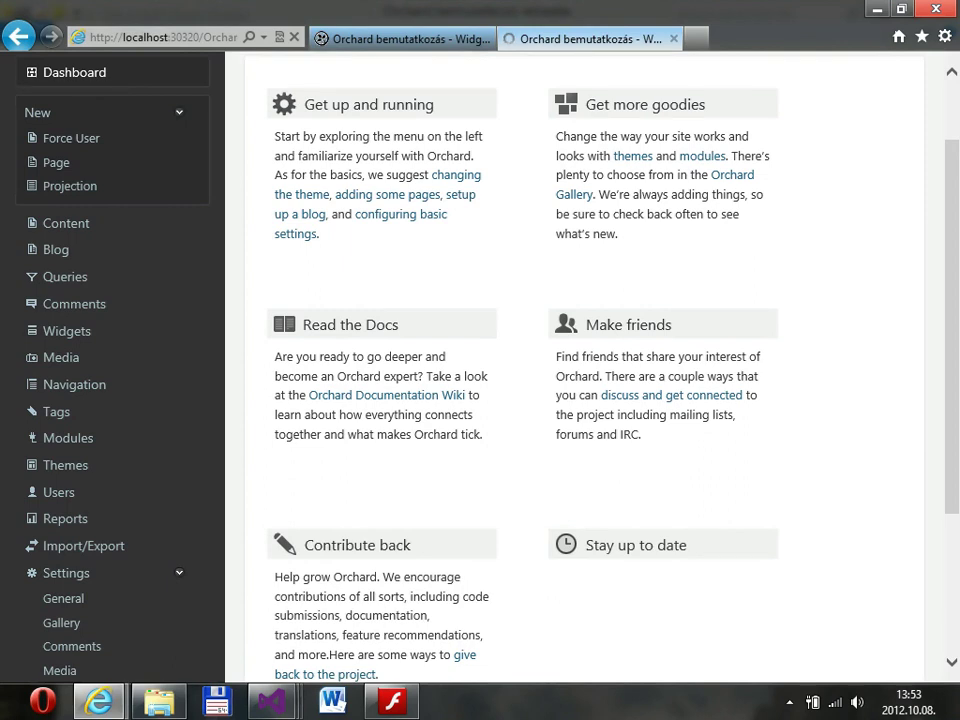
{"action": "left_click", "coordinate": [70, 186]}
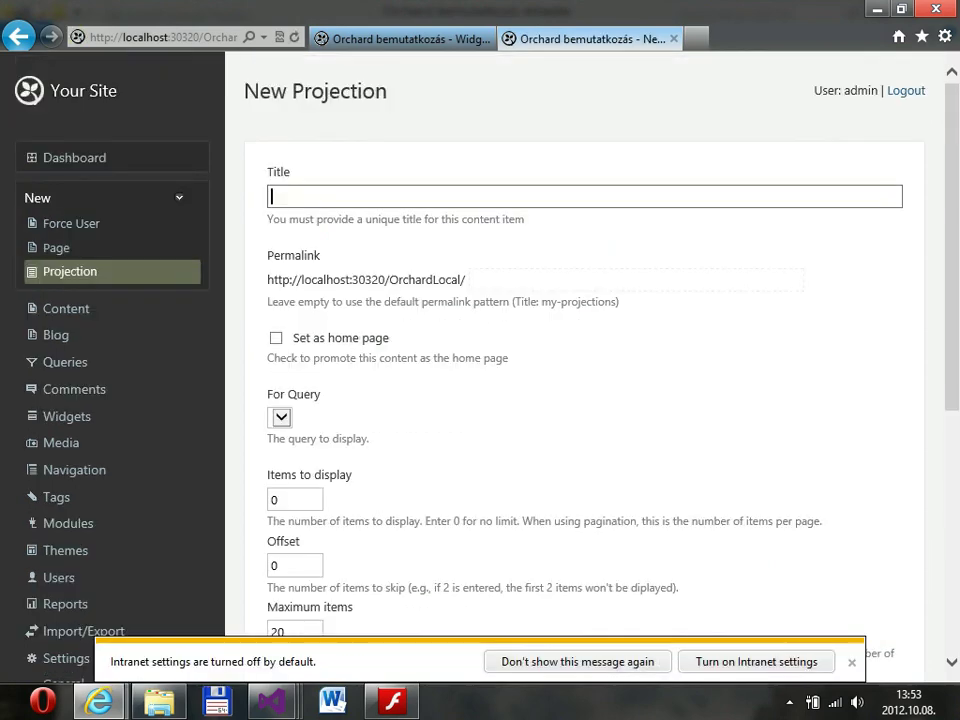
{"action": "left_click", "coordinate": [65, 362]}
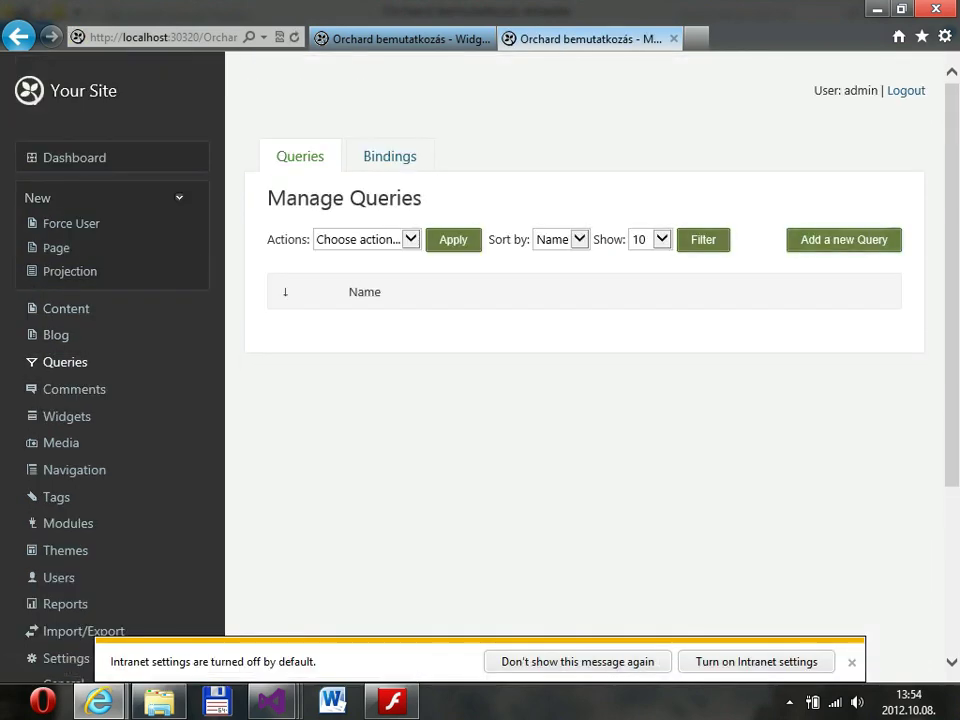
Create a query titled 'Jedi' and open it for editing.
{"action": "left_click", "coordinate": [844, 240]}
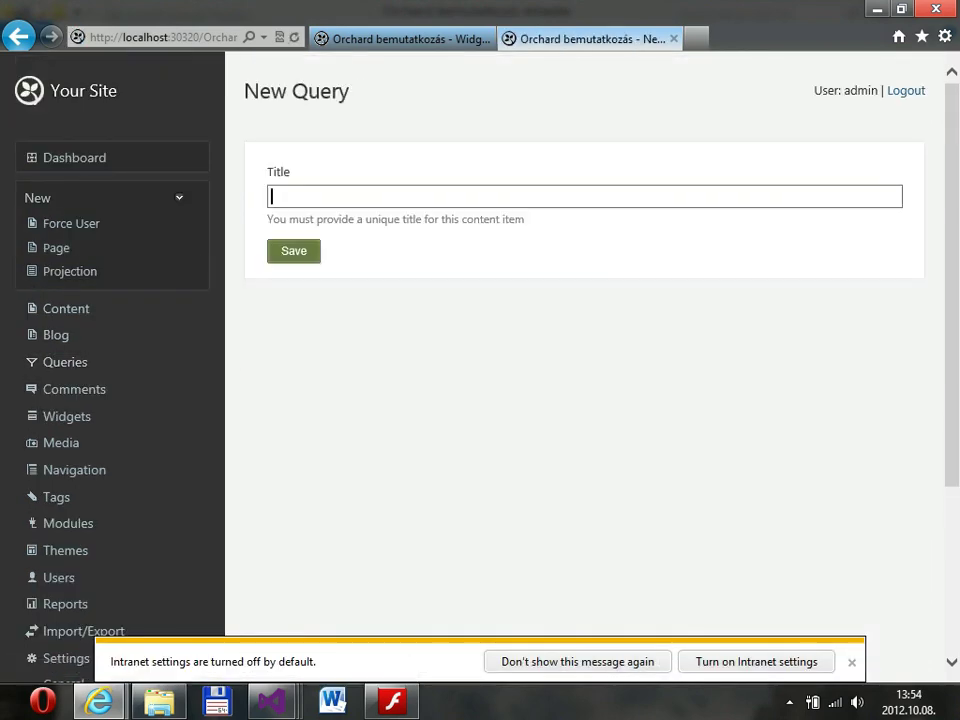
{"action": "type", "text": "Jedi"}
{"action": "key", "text": "Return"}
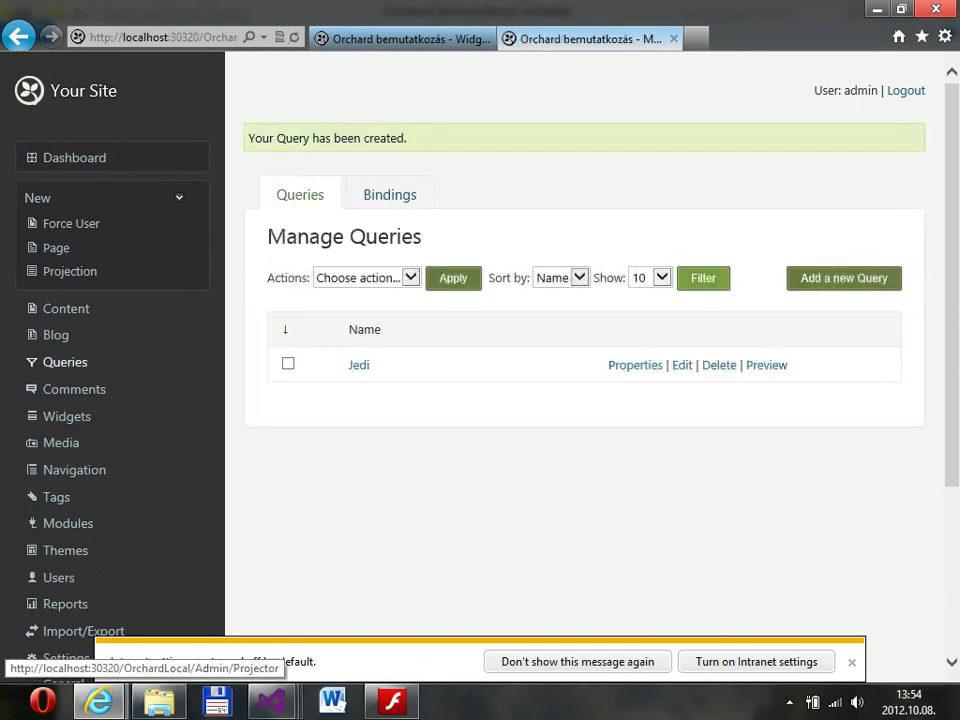
{"action": "left_click", "coordinate": [682, 365]}
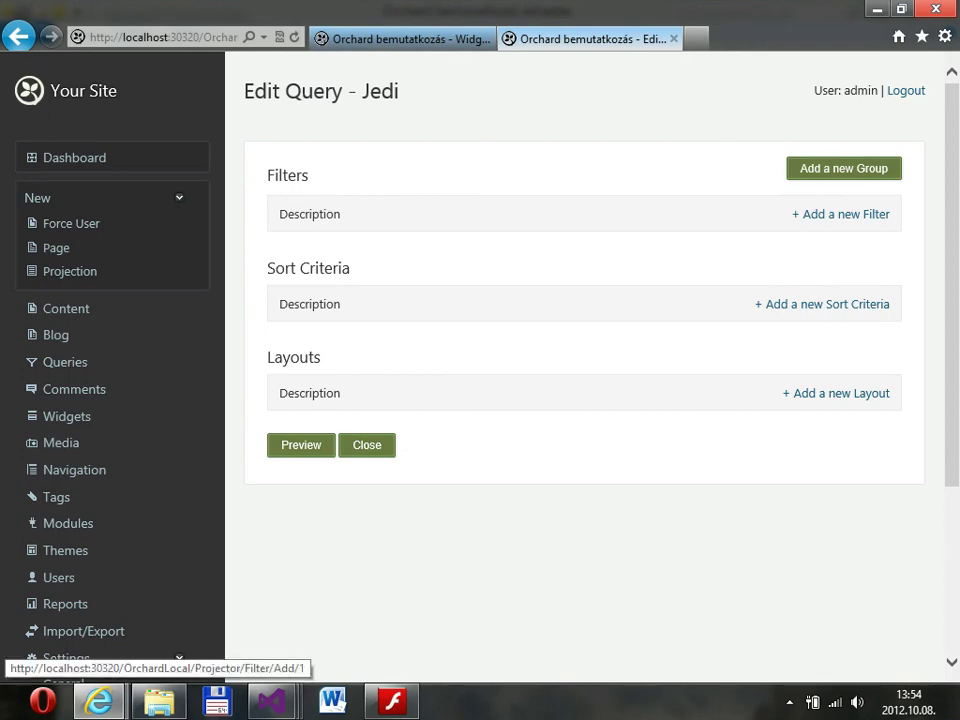
Add a Content Types filter selecting Force User to the Jedi query.
{"action": "left_click", "coordinate": [841, 214]}
{"action": "scroll", "coordinate": [584, 230], "scroll_direction": "down", "scroll_amount": 3}
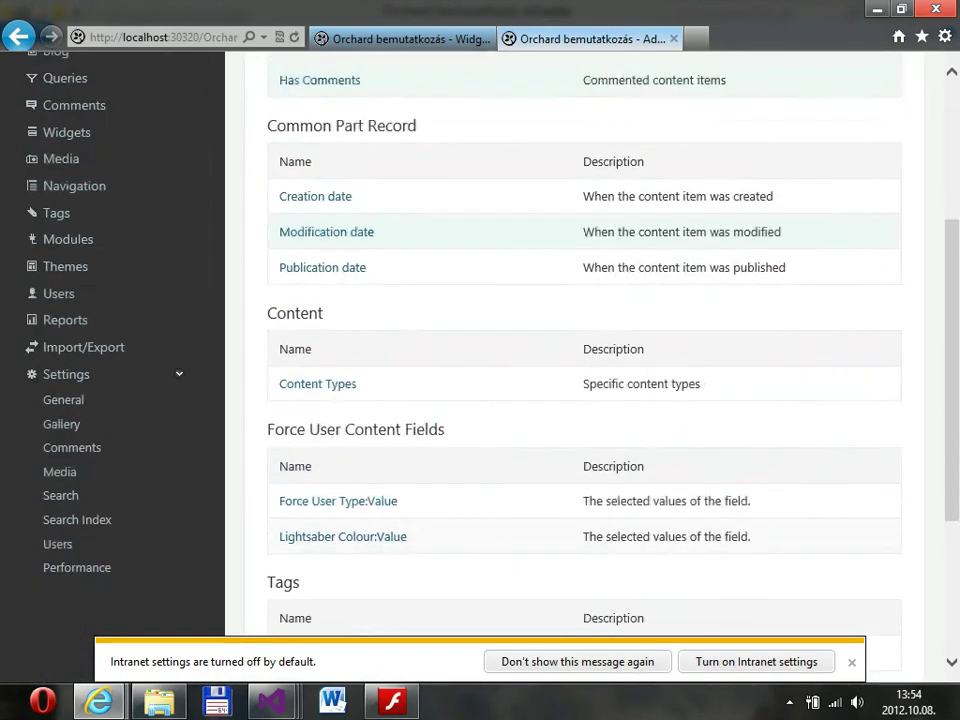
{"action": "scroll", "coordinate": [584, 230], "scroll_direction": "down", "scroll_amount": 3}
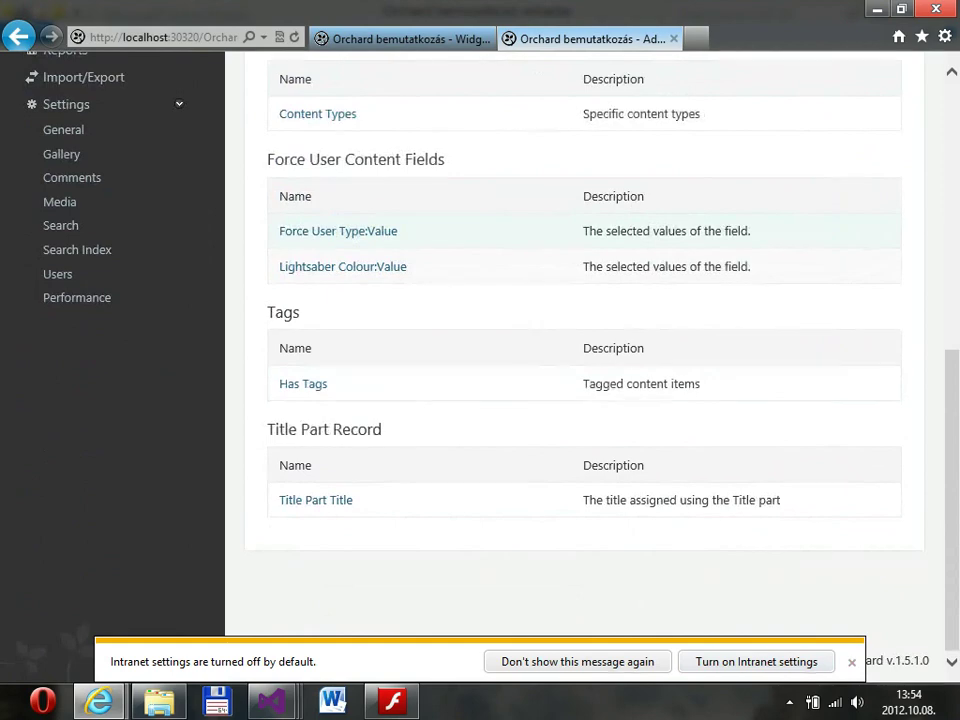
{"action": "scroll", "coordinate": [315, 220], "scroll_direction": "up", "scroll_amount": 1}
{"action": "left_click", "coordinate": [315, 212]}
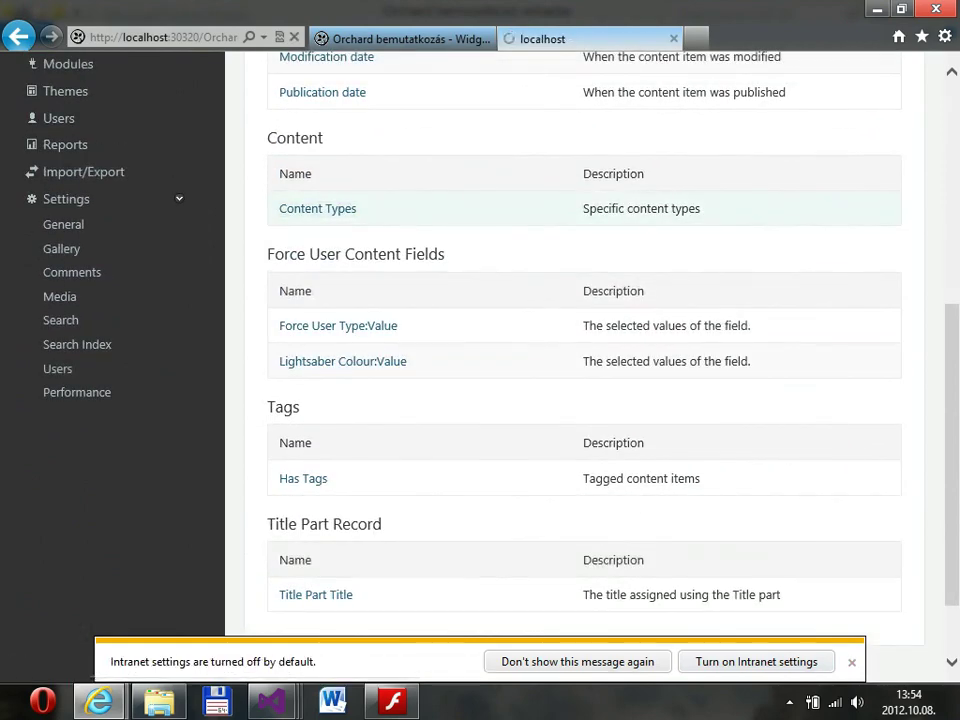
{"action": "scroll", "coordinate": [330, 405], "scroll_direction": "down", "scroll_amount": 2}
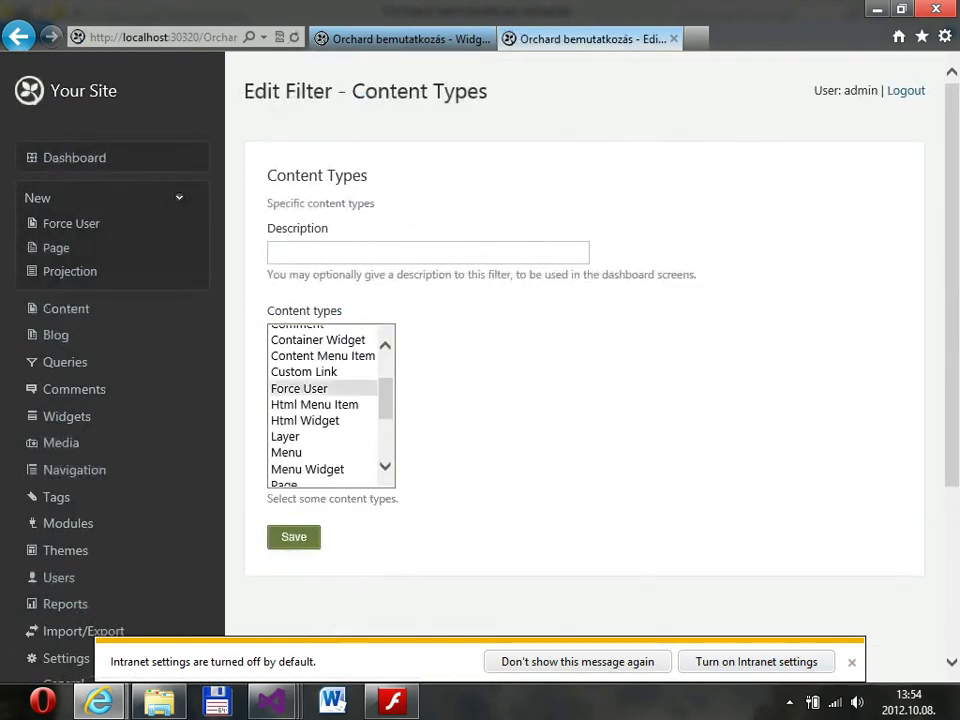
{"action": "left_click", "coordinate": [300, 388]}
{"action": "left_click", "coordinate": [293, 537]}
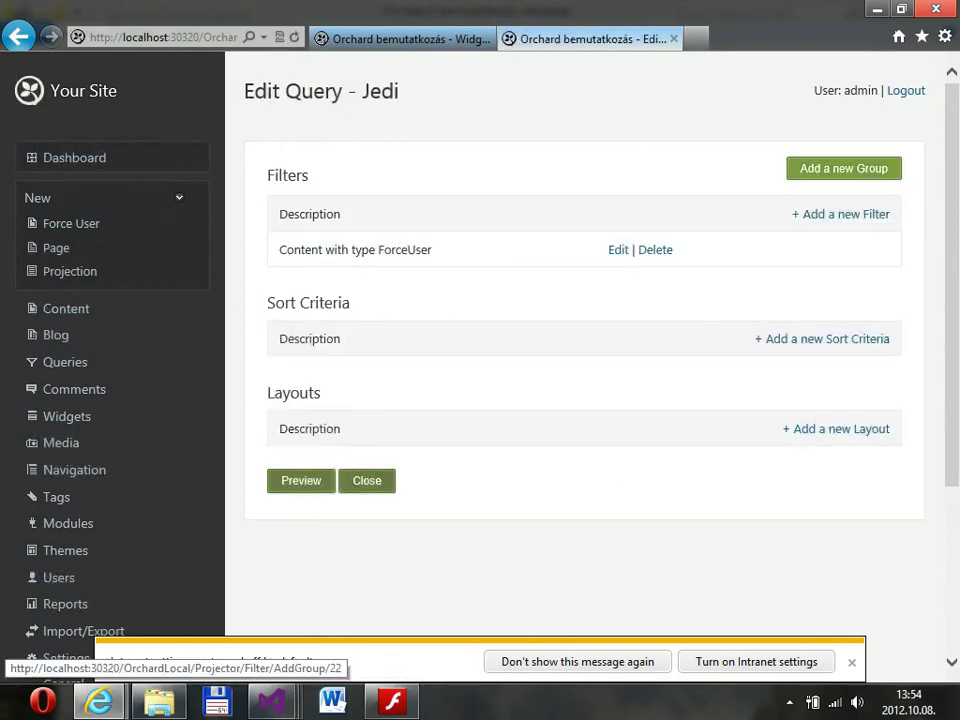
Add a Force User Type filter with 'Is equal to' 'Jedi' and save it.
{"action": "left_click", "coordinate": [846, 214]}
{"action": "scroll", "coordinate": [584, 400], "scroll_direction": "down", "scroll_amount": 5}
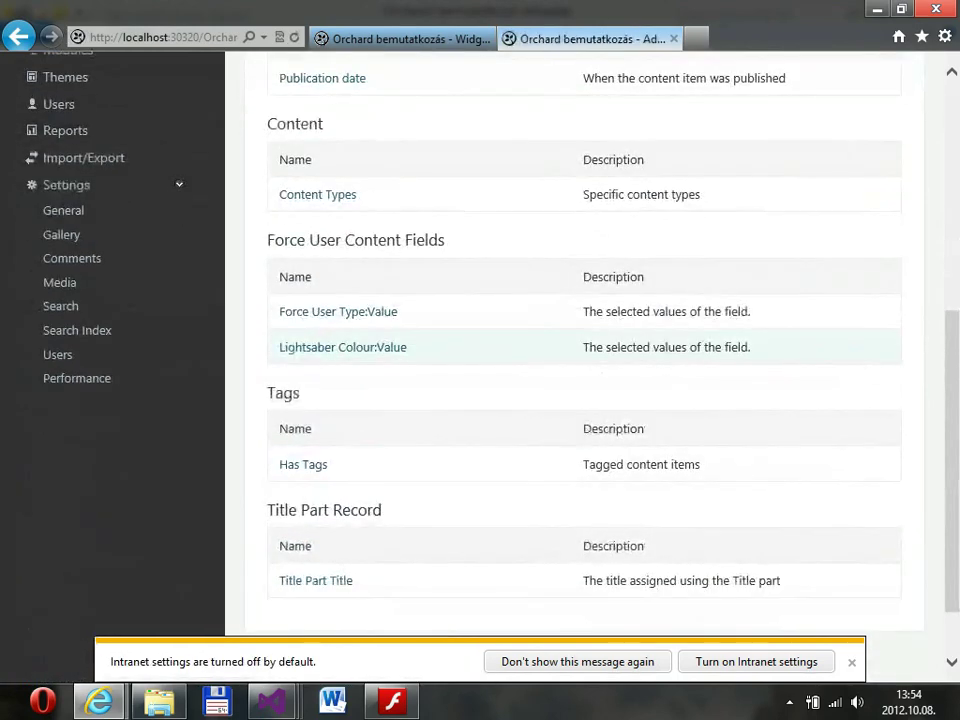
{"action": "scroll", "coordinate": [584, 400], "scroll_direction": "up", "scroll_amount": 1}
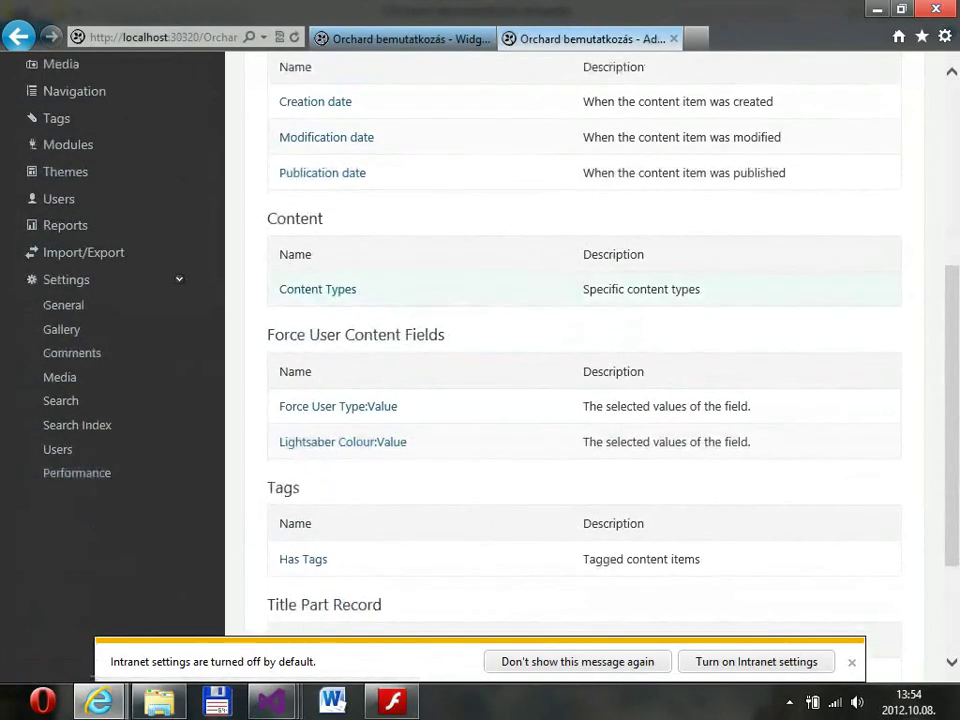
{"action": "scroll", "coordinate": [584, 400], "scroll_direction": "down", "scroll_amount": 2}
{"action": "scroll", "coordinate": [584, 400], "scroll_direction": "up", "scroll_amount": 1}
{"action": "left_click", "coordinate": [338, 325]}
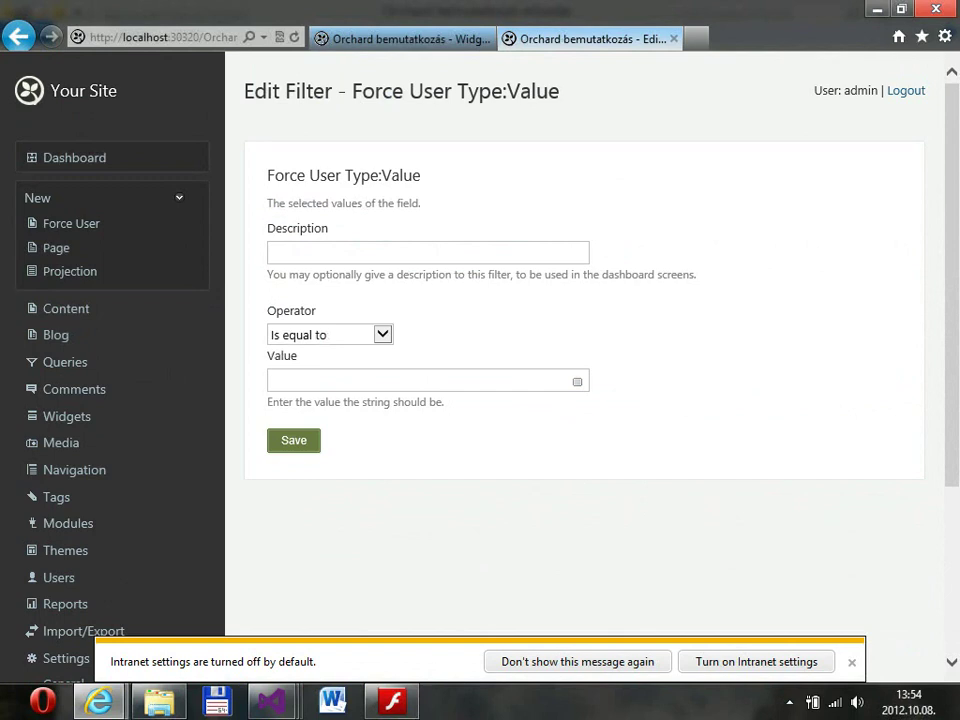
{"action": "left_click", "coordinate": [338, 334]}
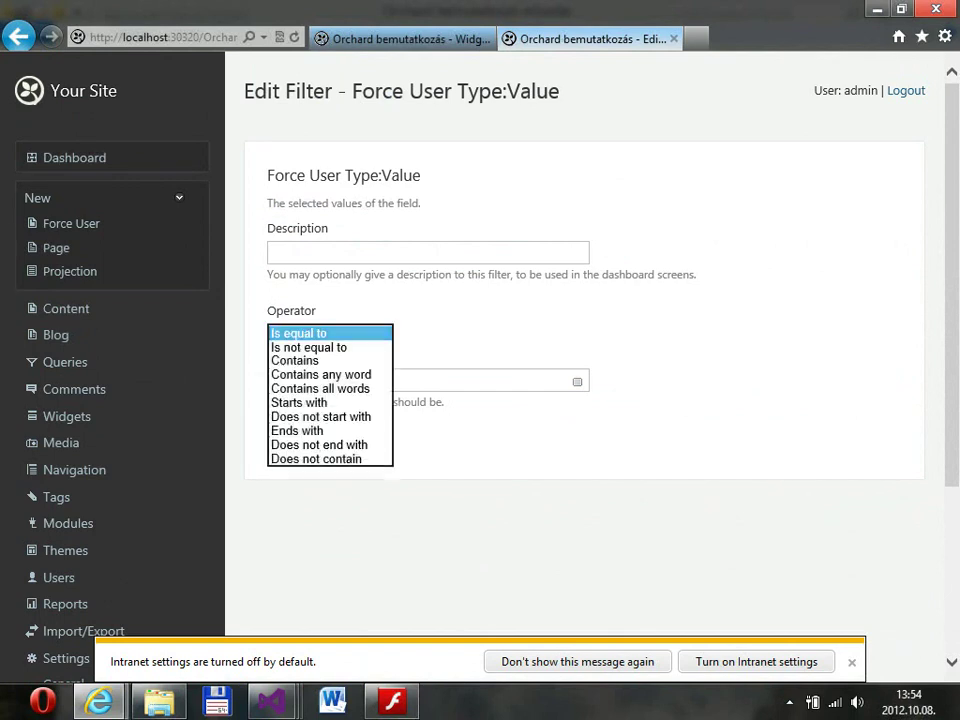
{"action": "left_click", "coordinate": [300, 346]}
{"action": "left_click", "coordinate": [420, 380]}
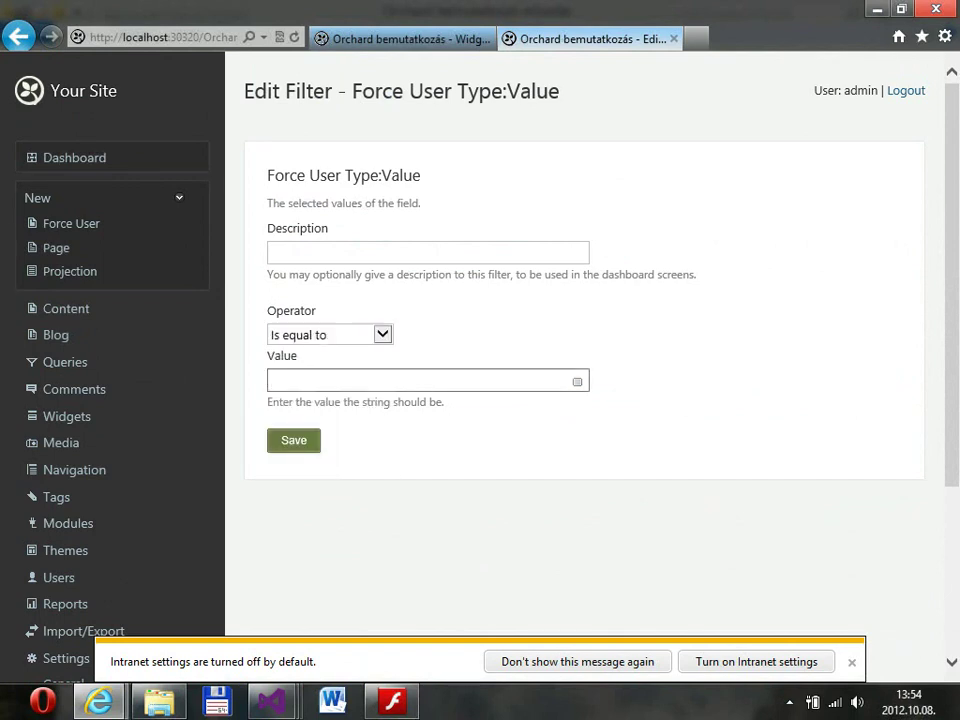
{"action": "type", "text": "Jedi"}
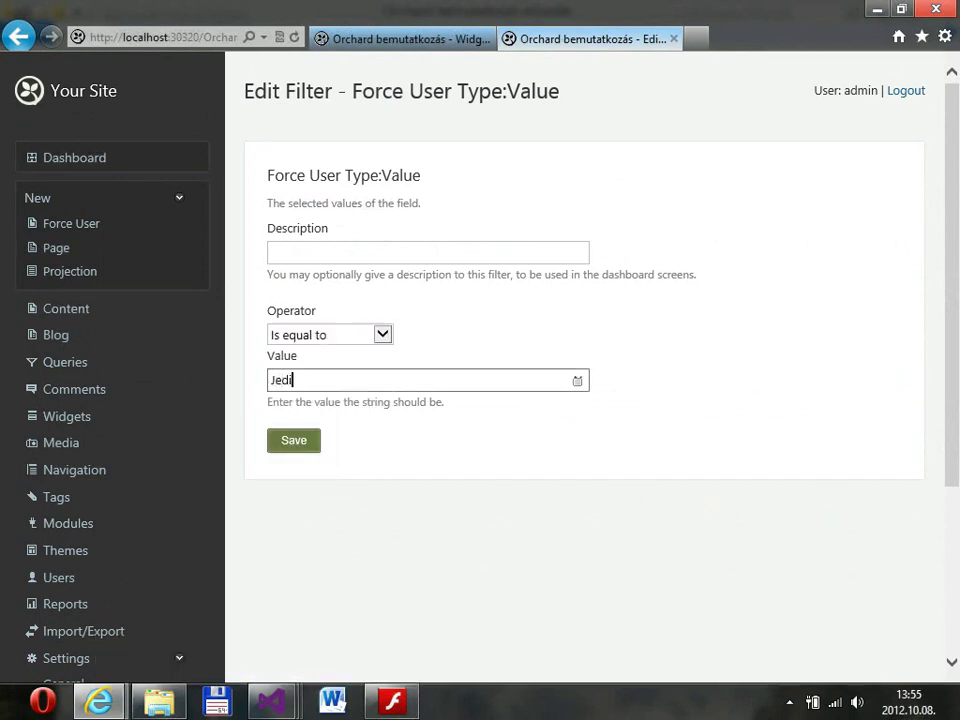
{"action": "key", "text": "Return"}
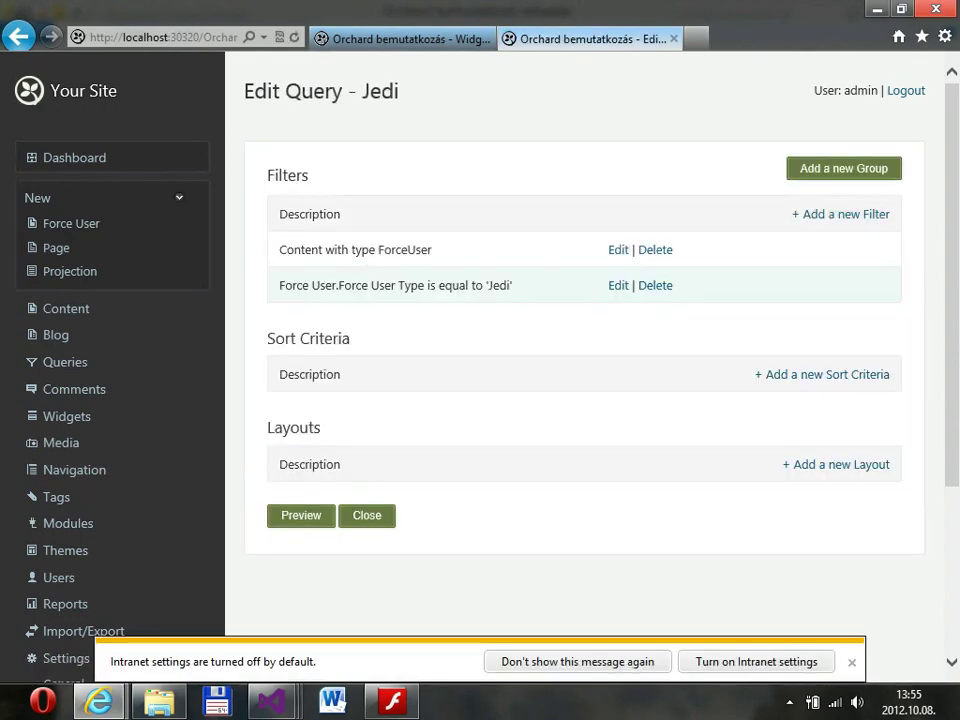
{"action": "left_click", "coordinate": [828, 374]}
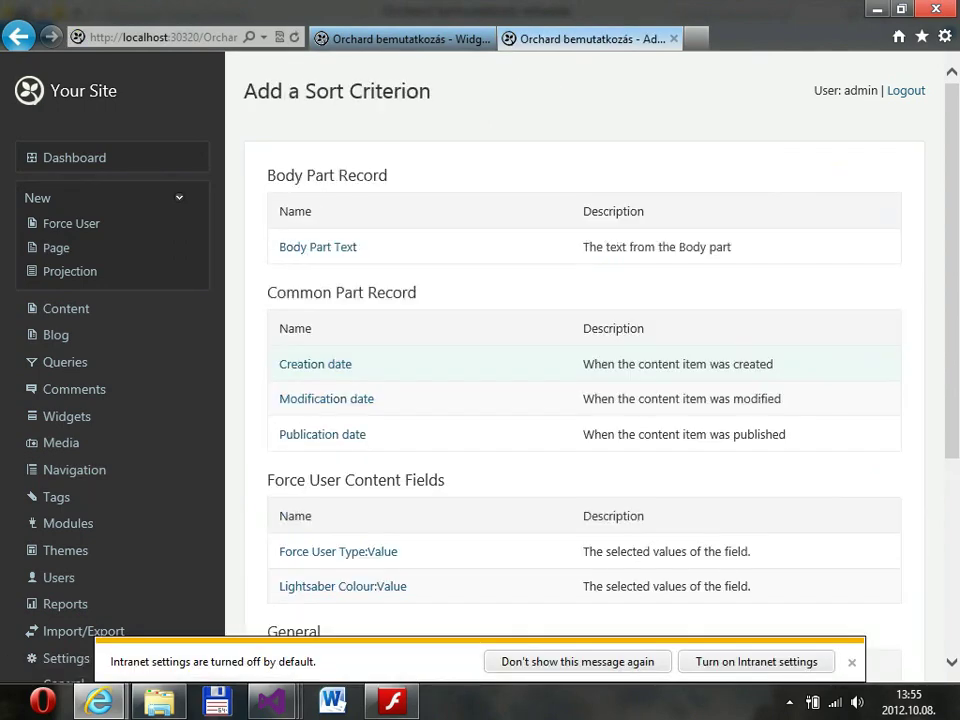
Sort the Jedi query by Title Part Title ascending and preview Anakin, Mace Windu, Obi-wan results.
{"action": "scroll", "coordinate": [584, 360], "scroll_direction": "down", "scroll_amount": 2}
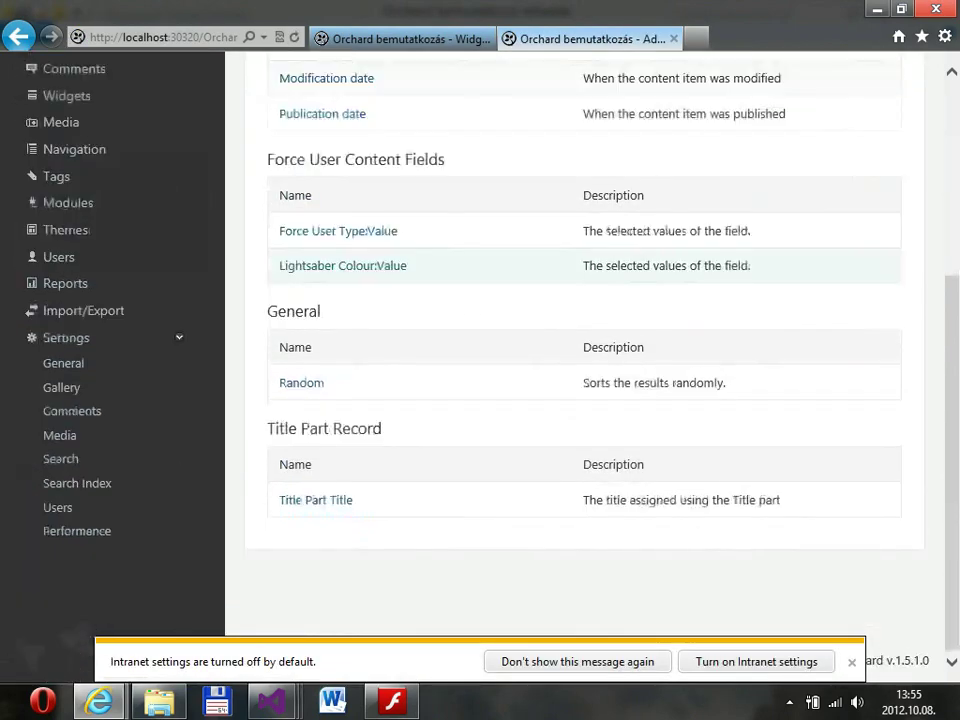
{"action": "left_click", "coordinate": [316, 594]}
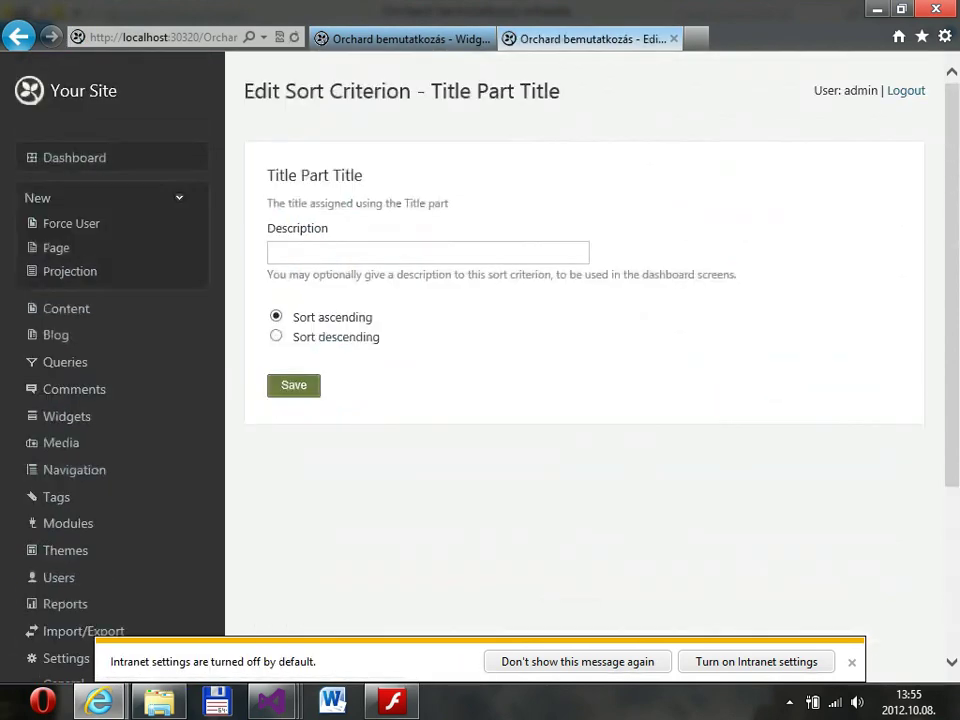
{"action": "left_click", "coordinate": [293, 385]}
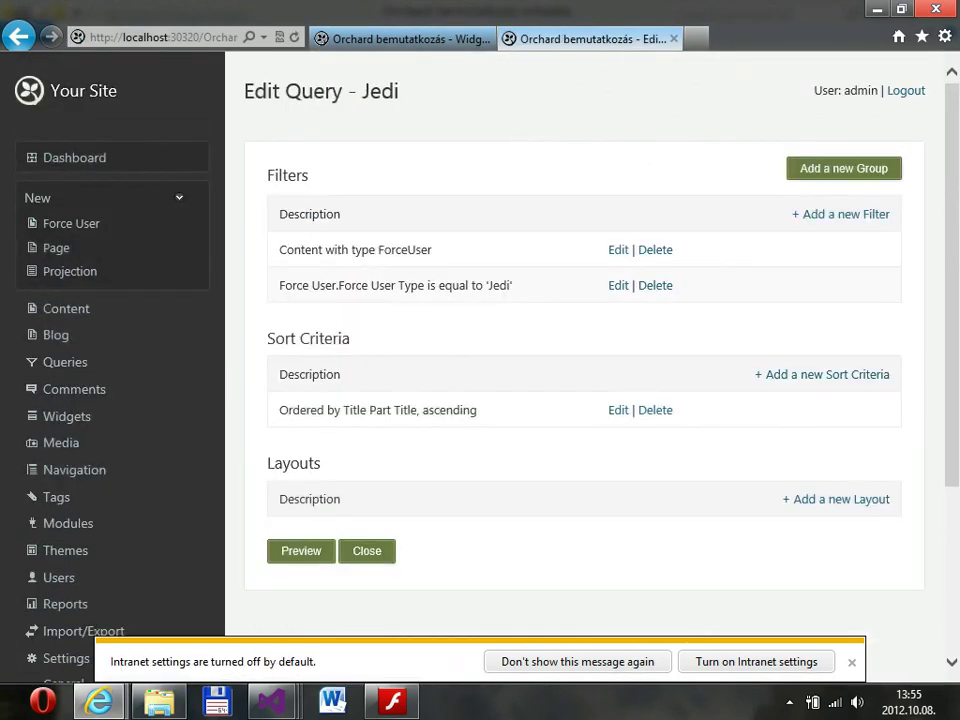
{"action": "left_click", "coordinate": [301, 551]}
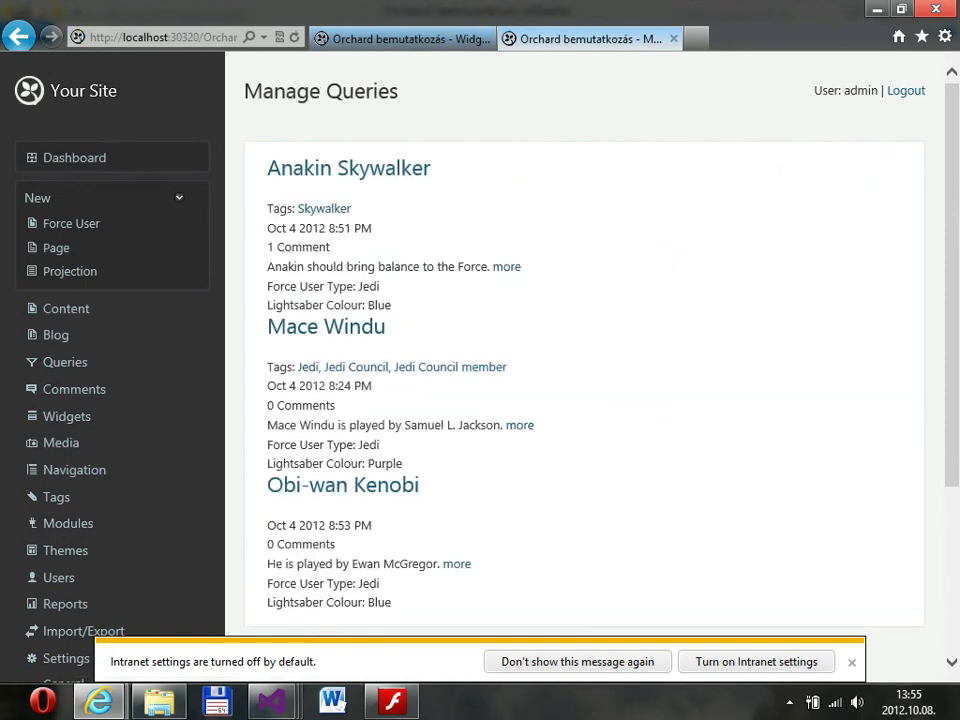
{"action": "scroll", "coordinate": [585, 400], "scroll_direction": "down", "scroll_amount": 3}
{"action": "scroll", "coordinate": [585, 400], "scroll_direction": "up", "scroll_amount": 3}
{"action": "scroll", "coordinate": [480, 360], "scroll_direction": "down", "scroll_amount": 2}
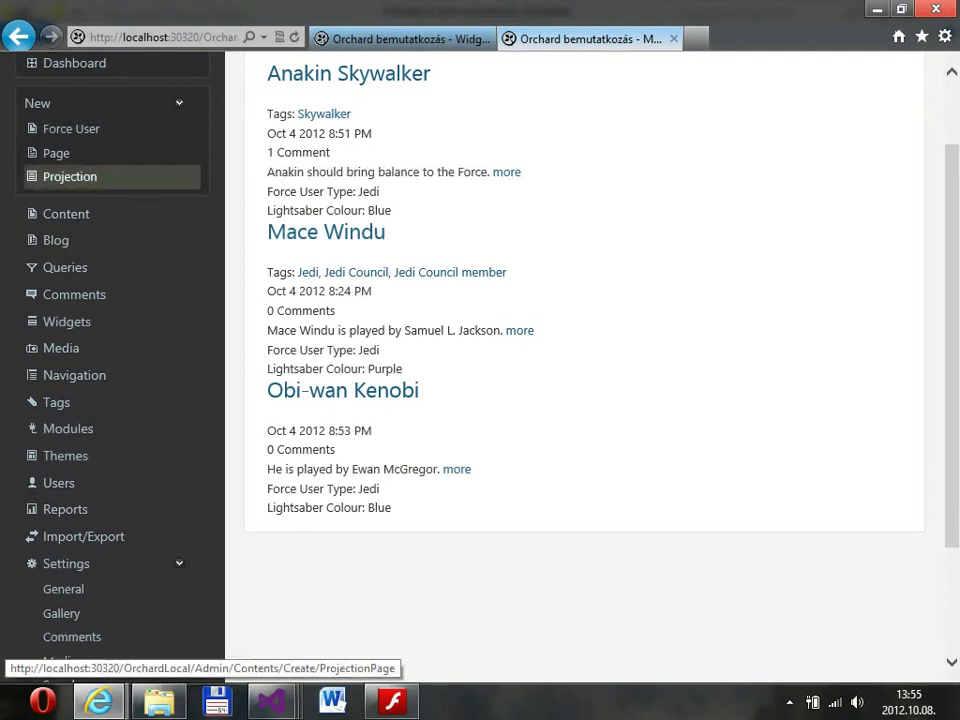
Start a new projection page that uses the Jedi query.
{"action": "left_click", "coordinate": [70, 176]}
{"action": "scroll", "coordinate": [70, 176], "scroll_direction": "down", "scroll_amount": 2}
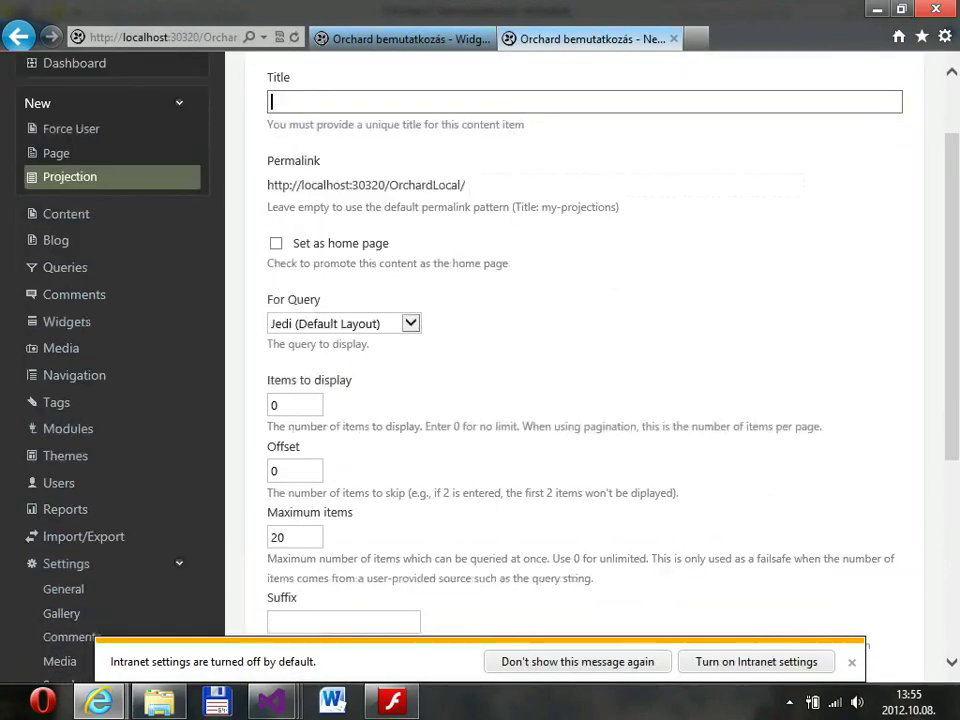
{"action": "left_click", "coordinate": [343, 323]}
{"action": "left_click", "coordinate": [343, 345]}
{"action": "scroll", "coordinate": [585, 360], "scroll_direction": "up", "scroll_amount": 1}
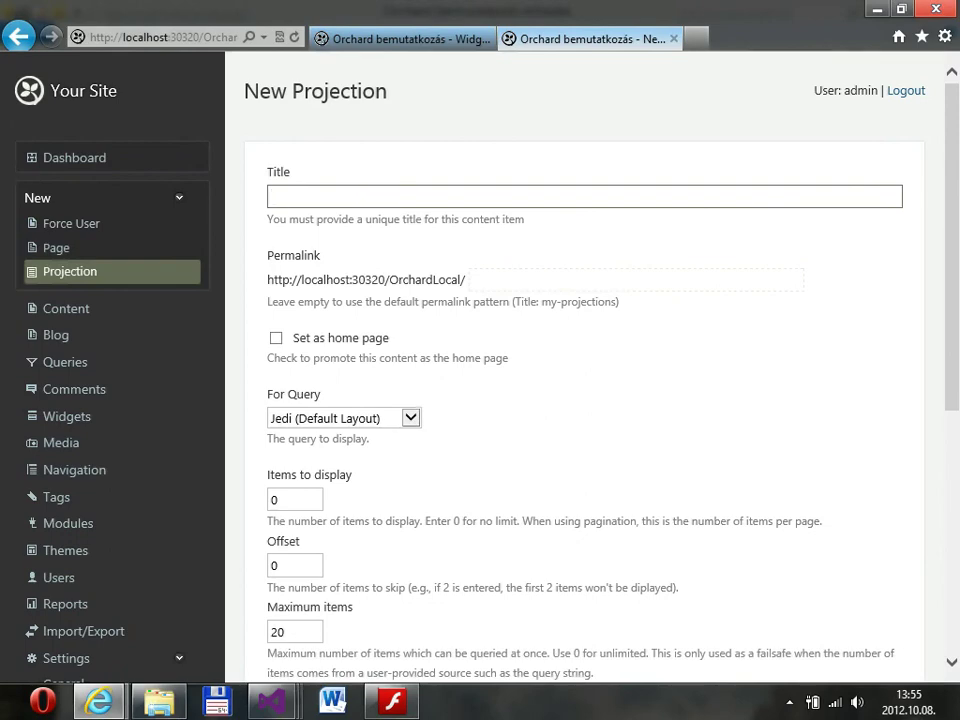
Title the projection 'Jedi lista'.
{"action": "scroll", "coordinate": [585, 400], "scroll_direction": "down", "scroll_amount": 3}
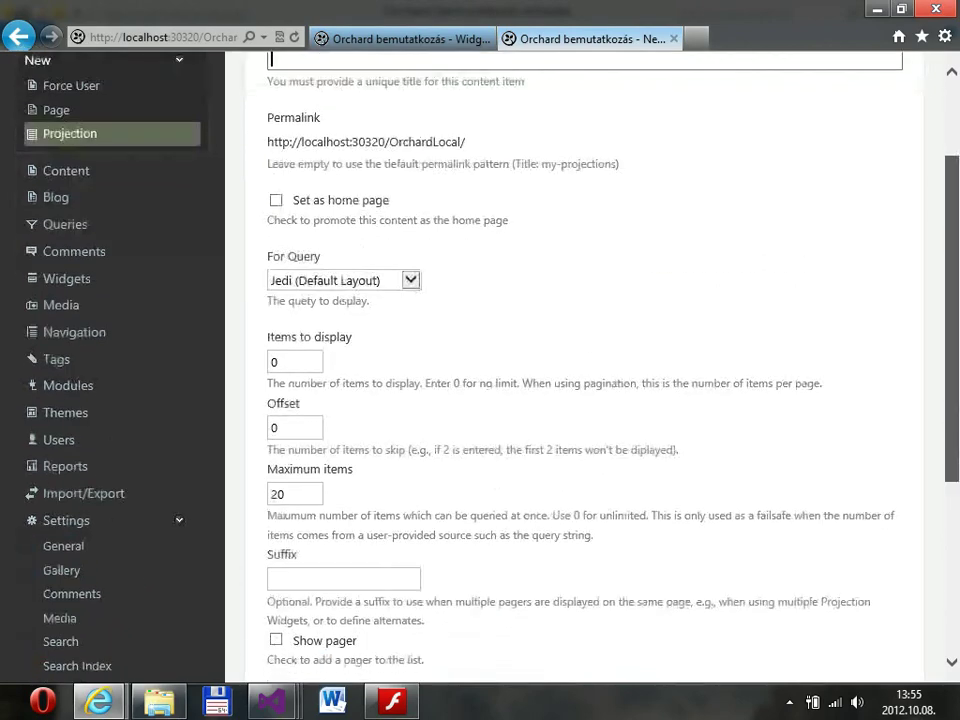
{"action": "scroll", "coordinate": [585, 400], "scroll_direction": "up", "scroll_amount": 3}
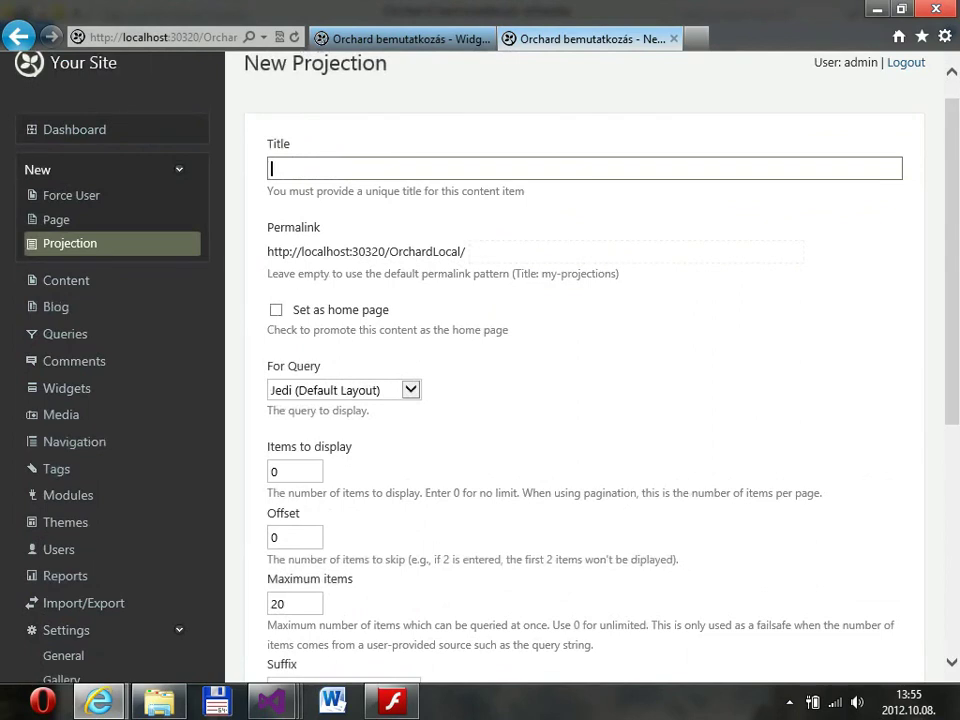
{"action": "type", "text": "Jedi lista"}
Set the projection as the home page, save it, and view the site.
{"action": "scroll", "coordinate": [585, 400], "scroll_direction": "down", "scroll_amount": 3}
{"action": "scroll", "coordinate": [585, 400], "scroll_direction": "up", "scroll_amount": 2}
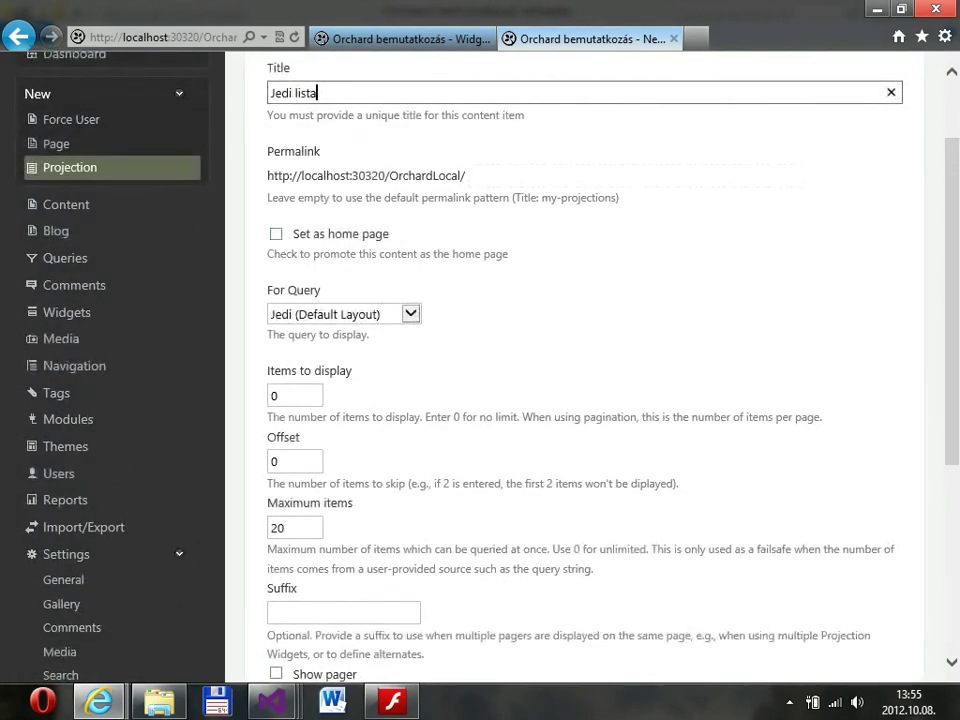
{"action": "left_click", "coordinate": [276, 233]}
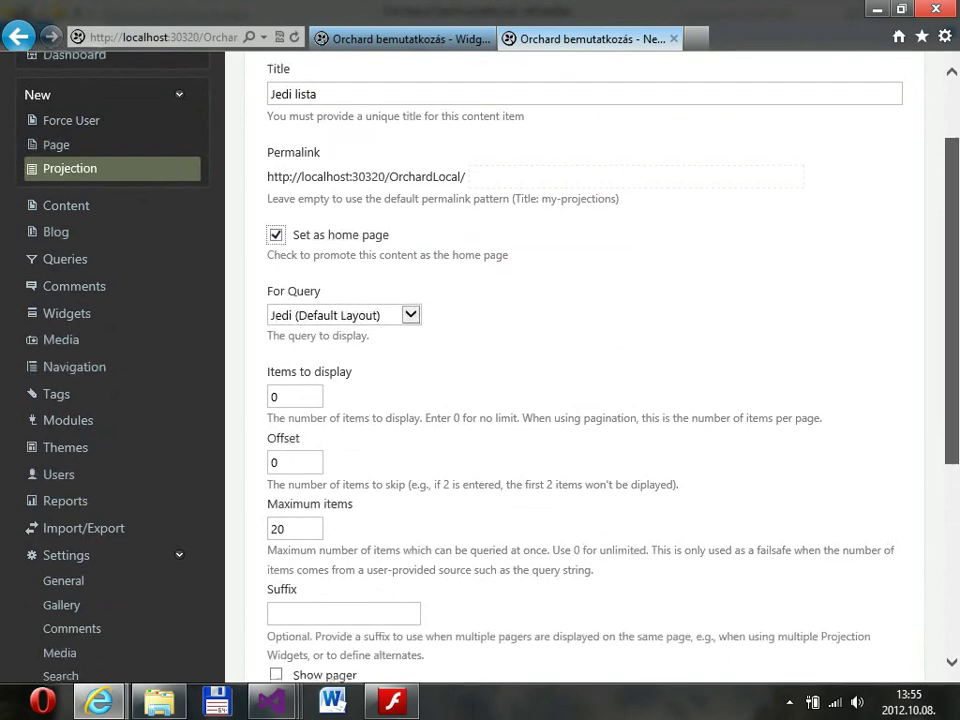
{"action": "scroll", "coordinate": [585, 400], "scroll_direction": "down", "scroll_amount": 3}
{"action": "left_click", "coordinate": [293, 640]}
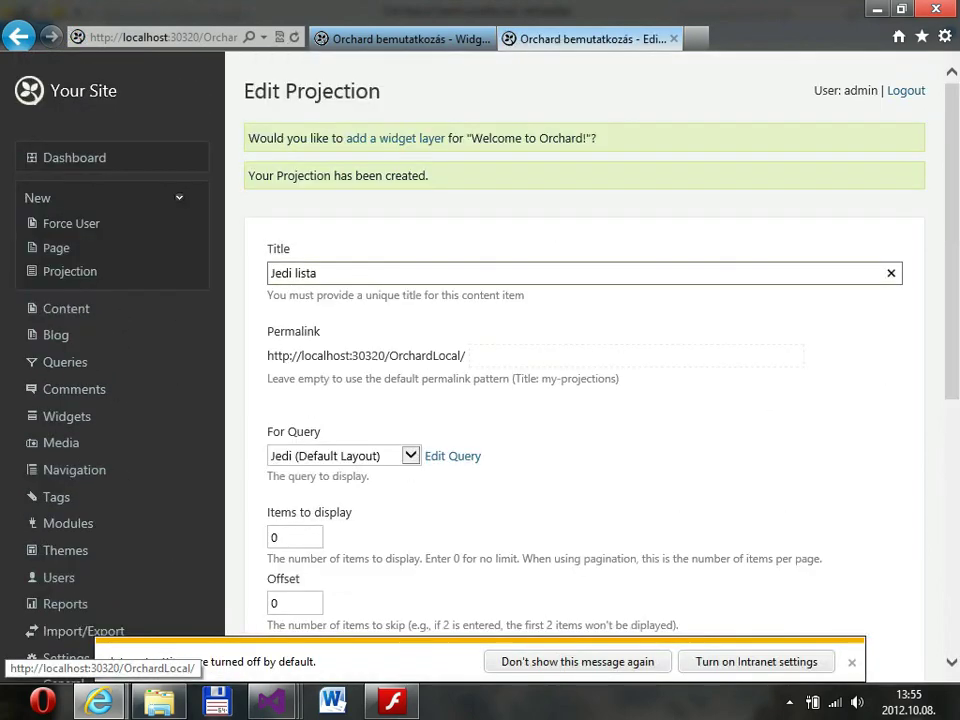
{"action": "left_click", "coordinate": [400, 38]}
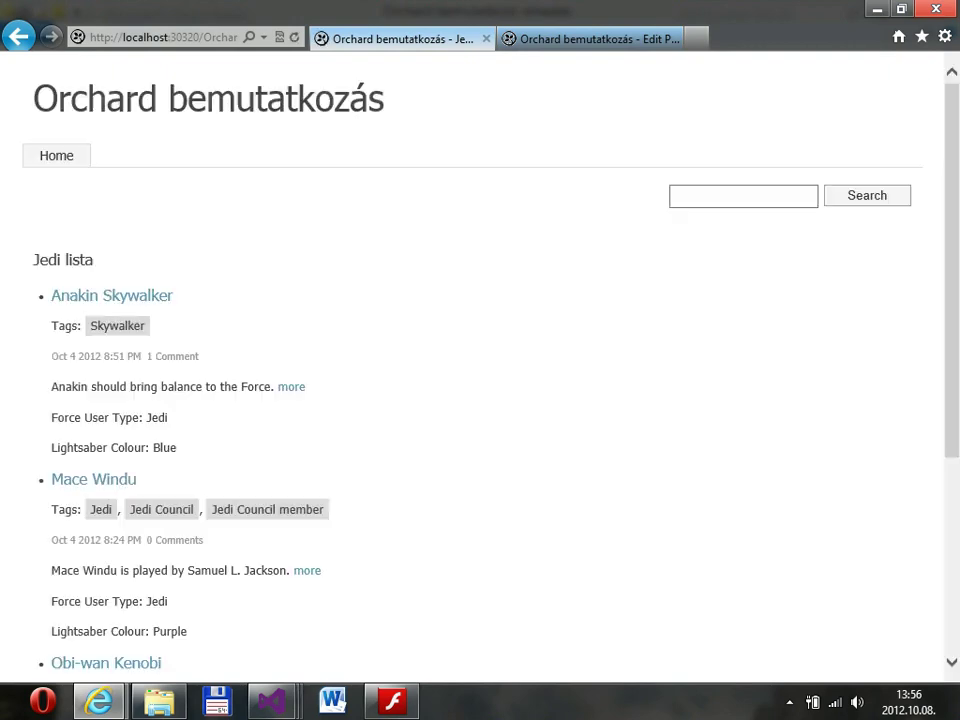
{"action": "scroll", "coordinate": [480, 360], "scroll_direction": "down", "scroll_amount": 2}
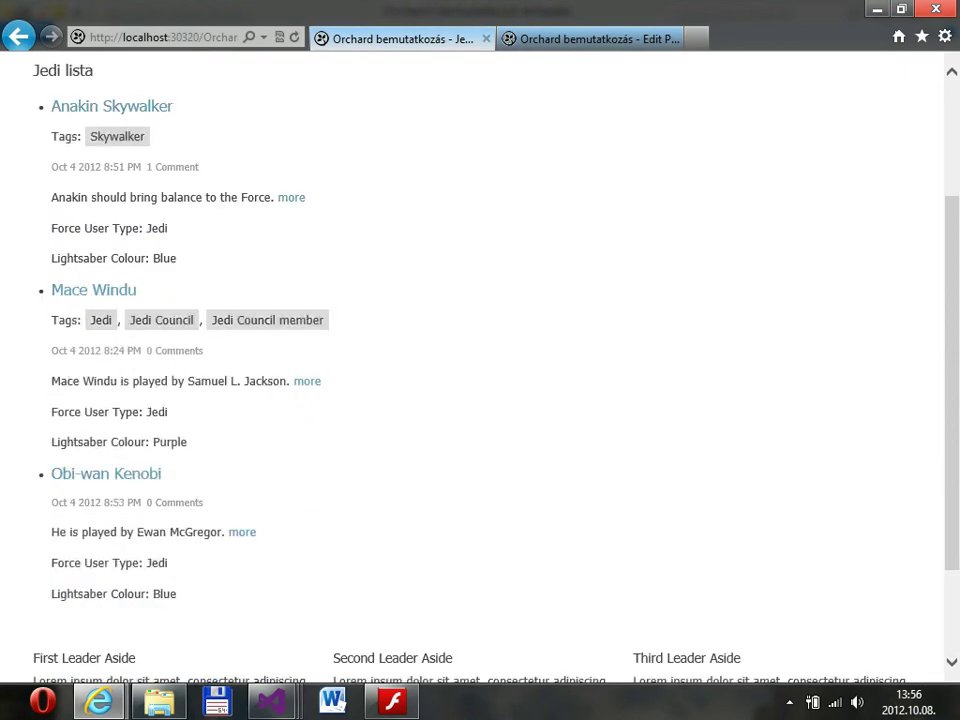
{"action": "key", "text": "ctrl+Tab"}
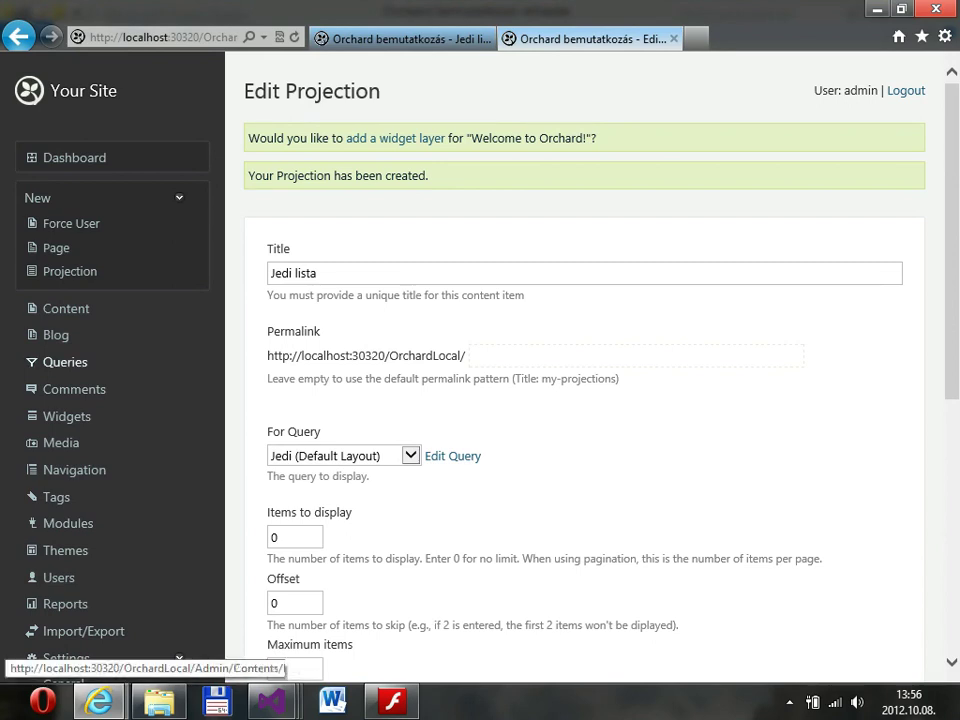
Create a query named 'Sith' and bring up its edit page.
{"action": "left_click", "coordinate": [65, 362]}
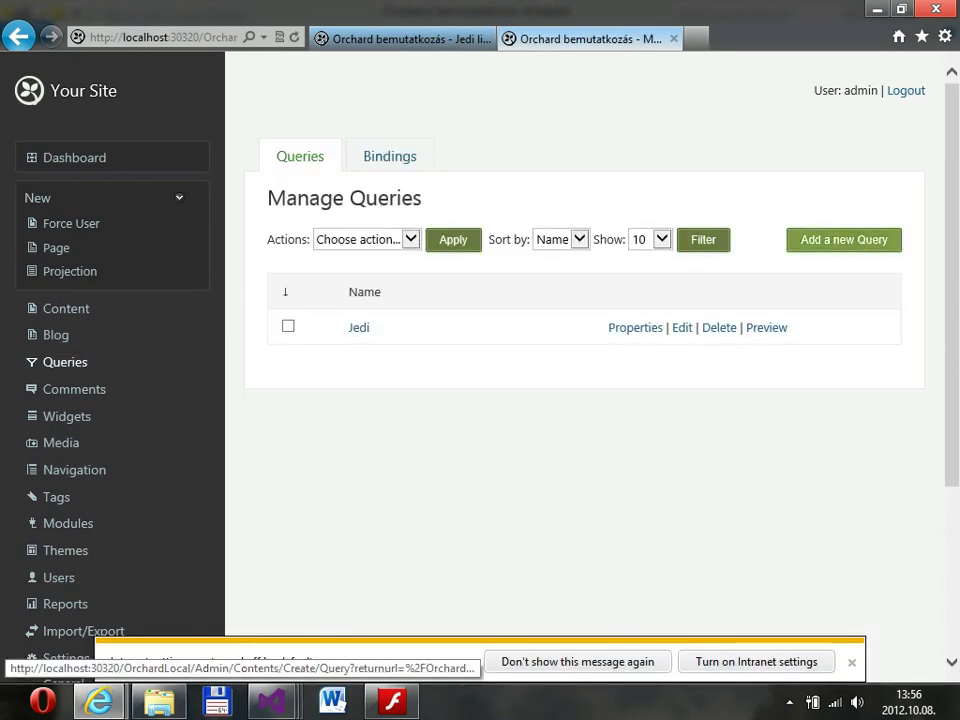
{"action": "left_click", "coordinate": [843, 239]}
{"action": "type", "text": "Sith"}
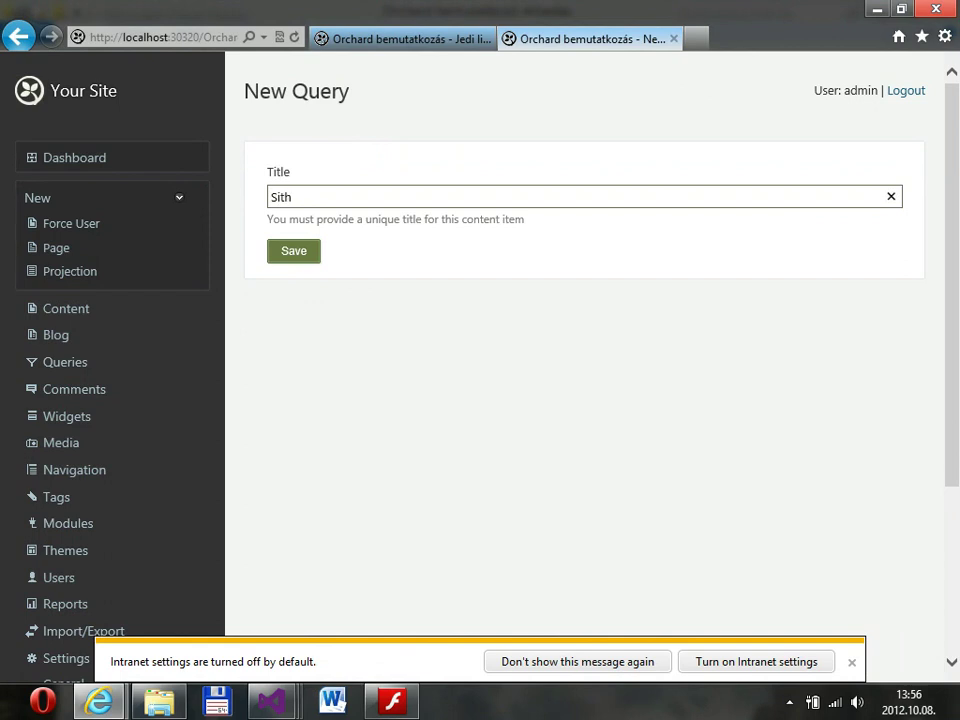
{"action": "key", "text": "Return"}
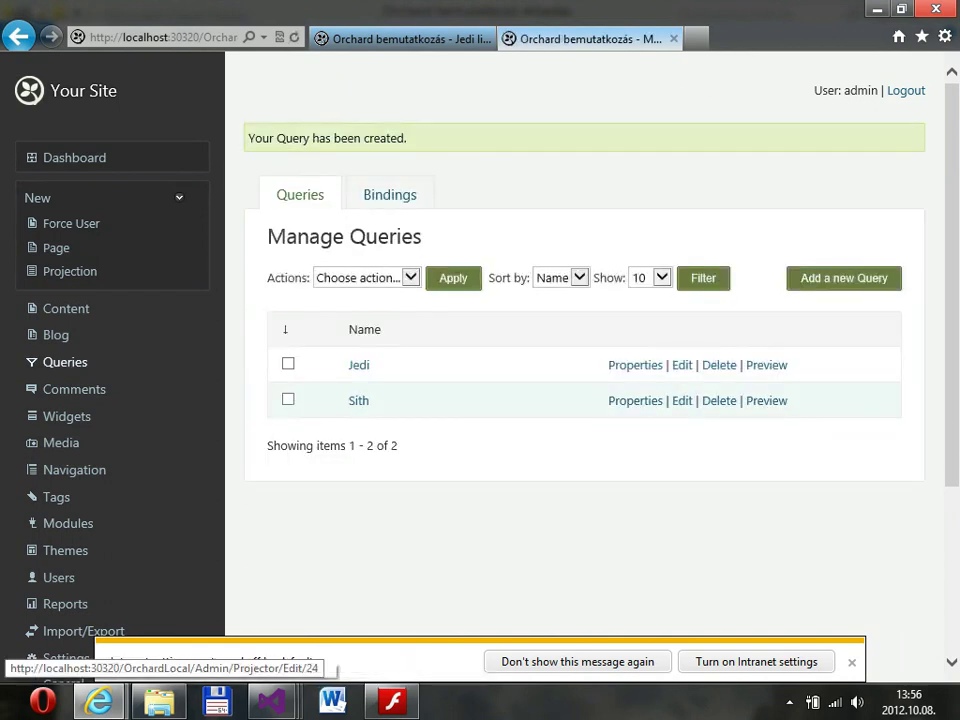
{"action": "left_click", "coordinate": [682, 400]}
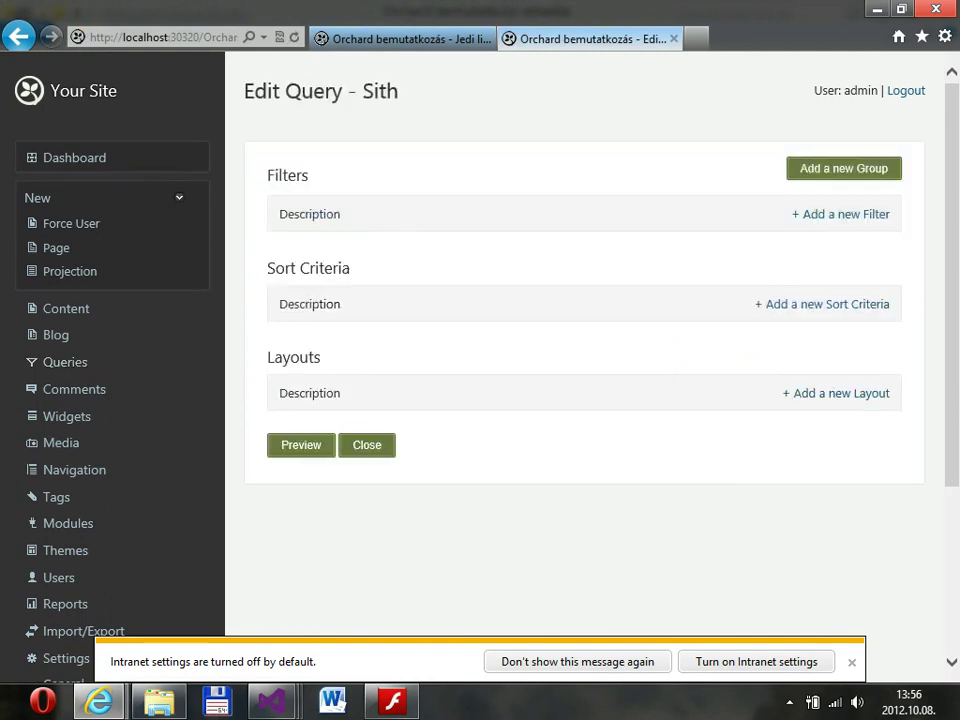
Choose the Force User Type:Value filter for the Sith query.
{"action": "left_click", "coordinate": [841, 214]}
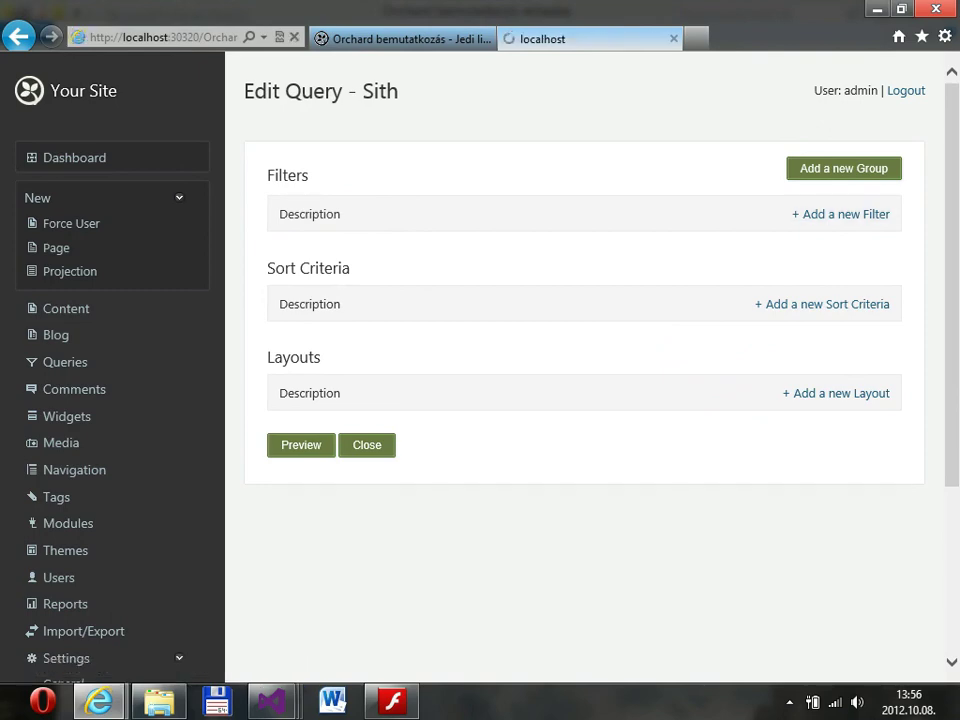
{"action": "scroll", "coordinate": [584, 400], "scroll_direction": "down", "scroll_amount": 5}
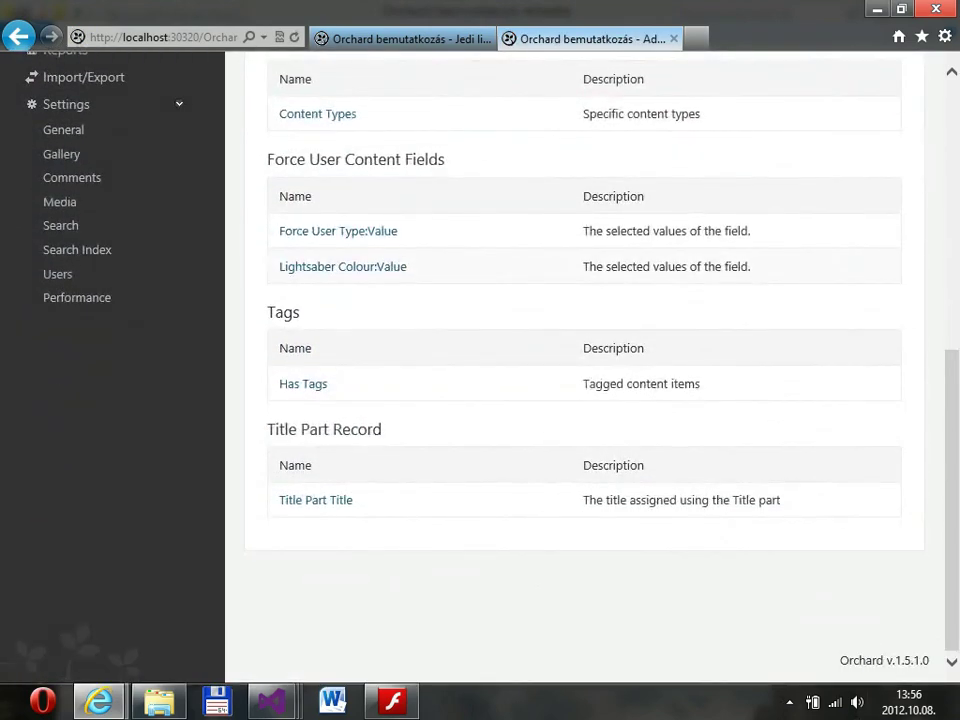
{"action": "scroll", "coordinate": [584, 400], "scroll_direction": "up", "scroll_amount": 3}
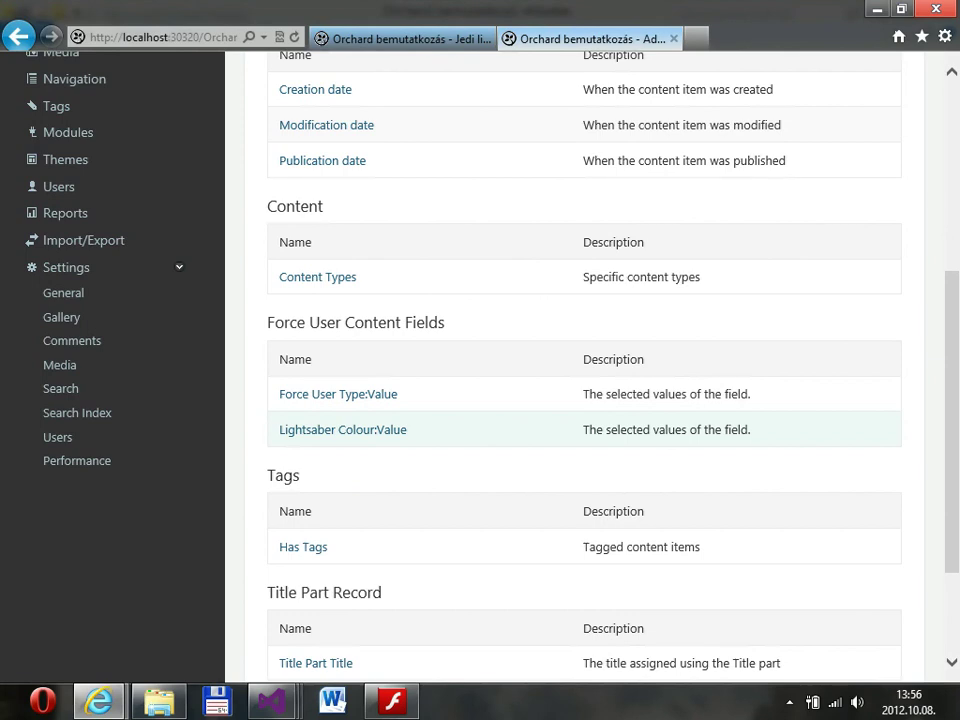
{"action": "left_click", "coordinate": [338, 394]}
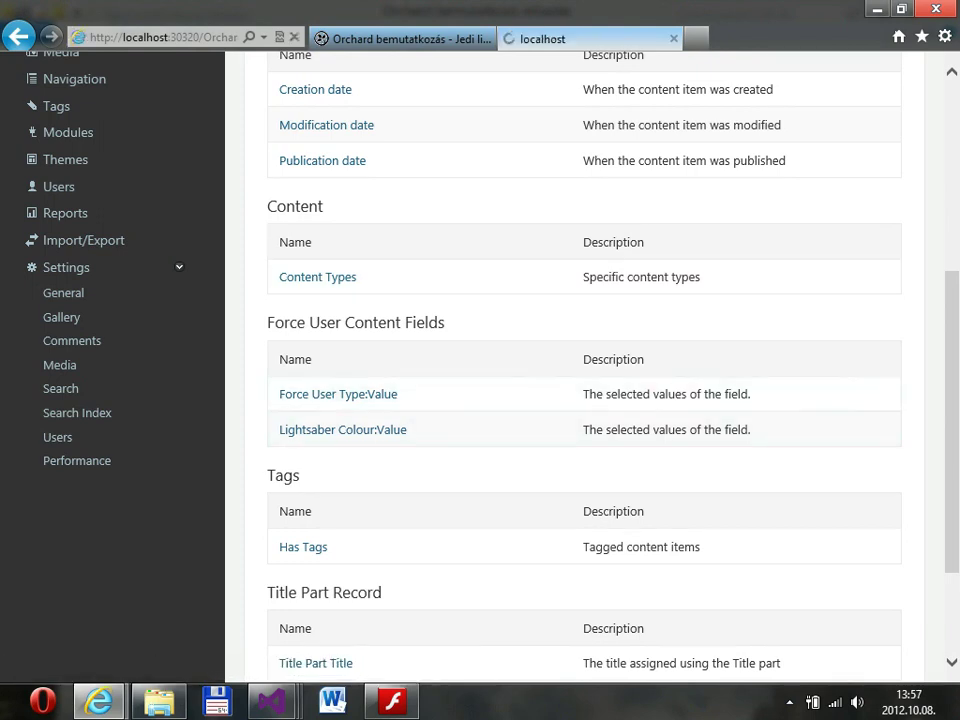
Filter the query to items whose Force User Type equals 'Sith'.
{"action": "left_click", "coordinate": [400, 380]}
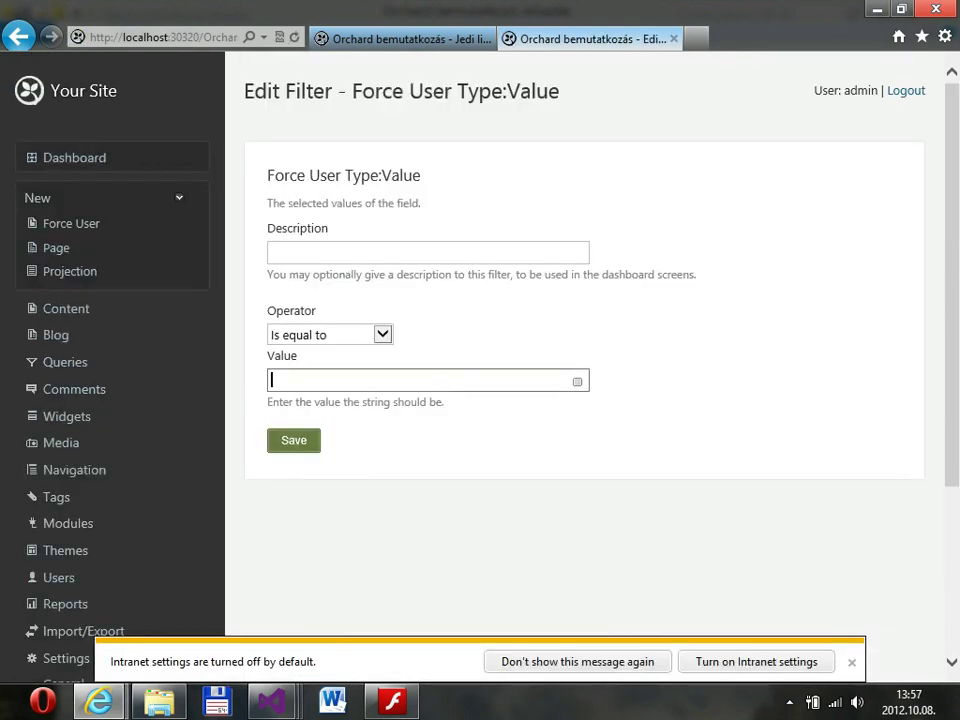
{"action": "type", "text": "Sith"}
{"action": "key", "text": "Return"}
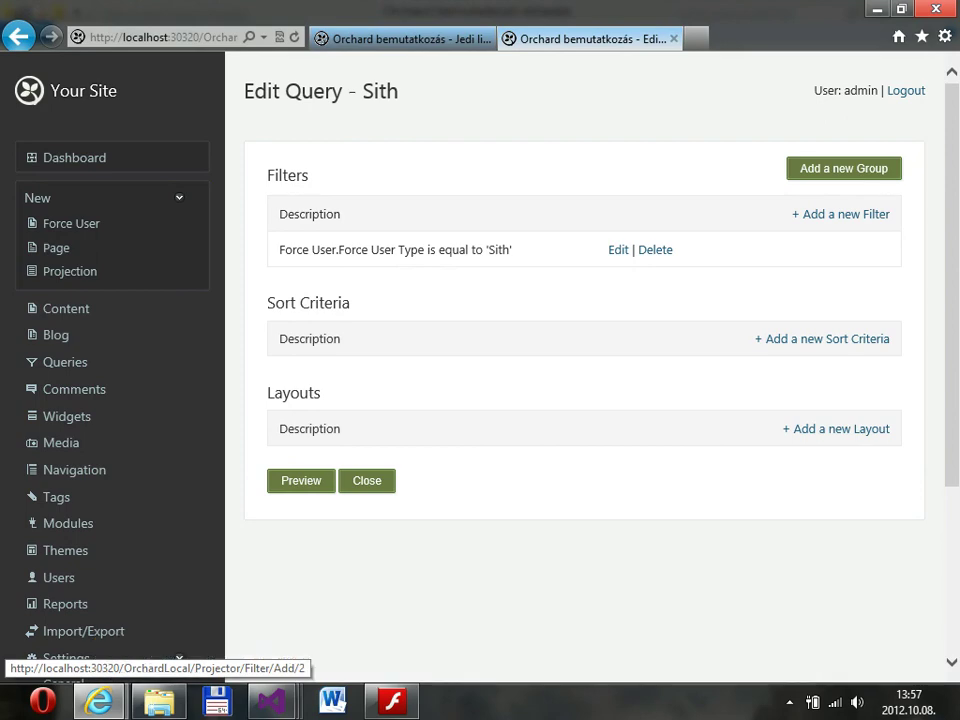
Browse the available filter types, then return to the Sith query editor.
{"action": "left_click", "coordinate": [840, 214]}
{"action": "scroll", "coordinate": [584, 380], "scroll_direction": "down", "scroll_amount": 5}
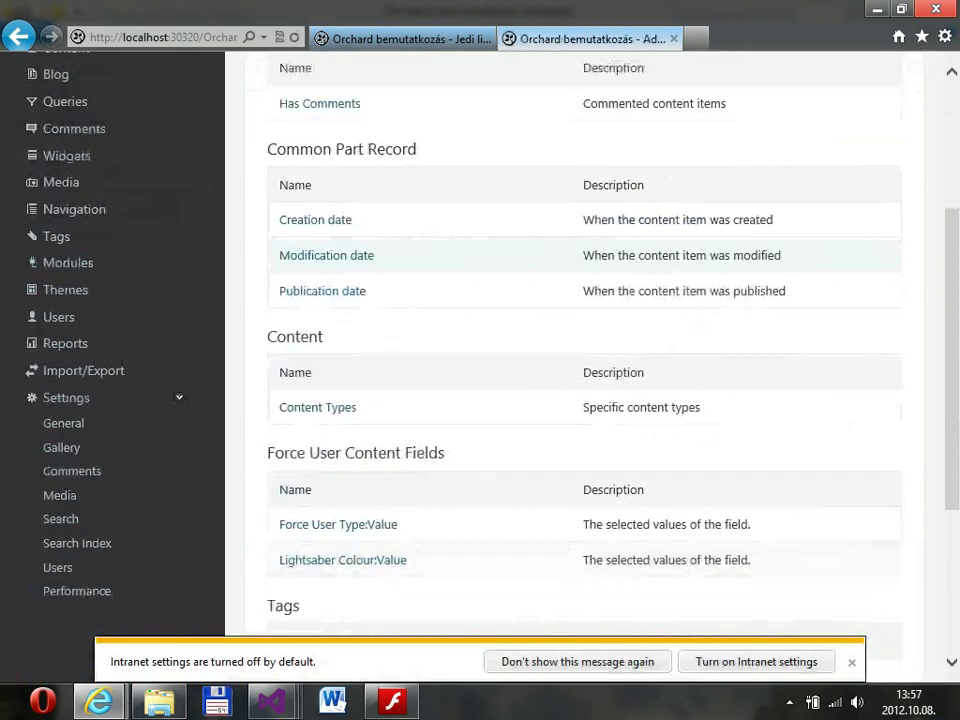
{"action": "scroll", "coordinate": [584, 380], "scroll_direction": "down", "scroll_amount": 2}
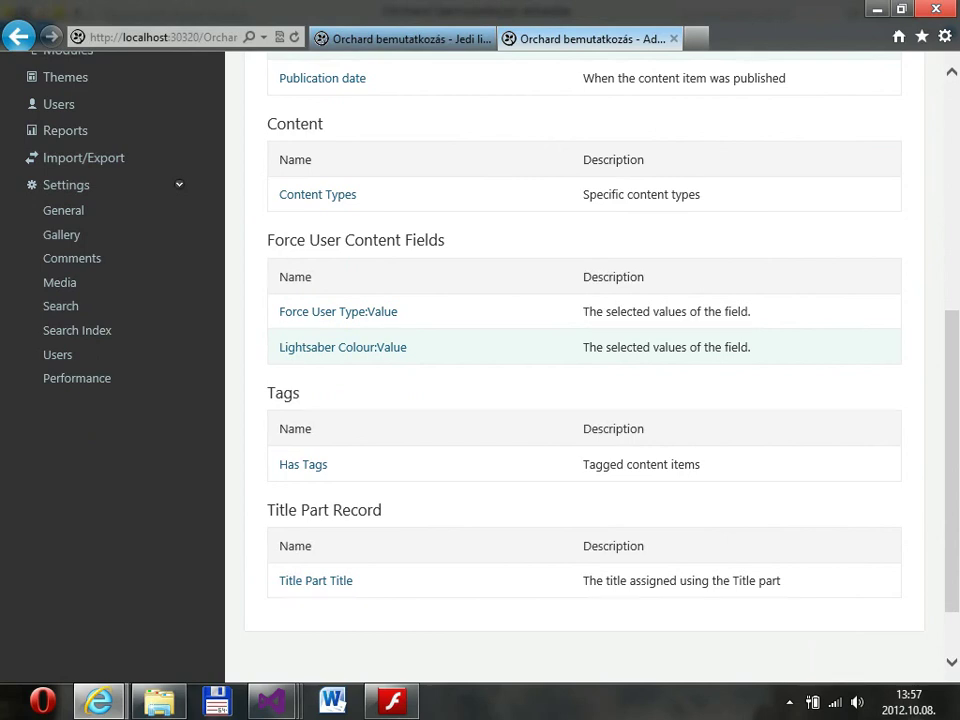
{"action": "key", "text": "alt+Left"}
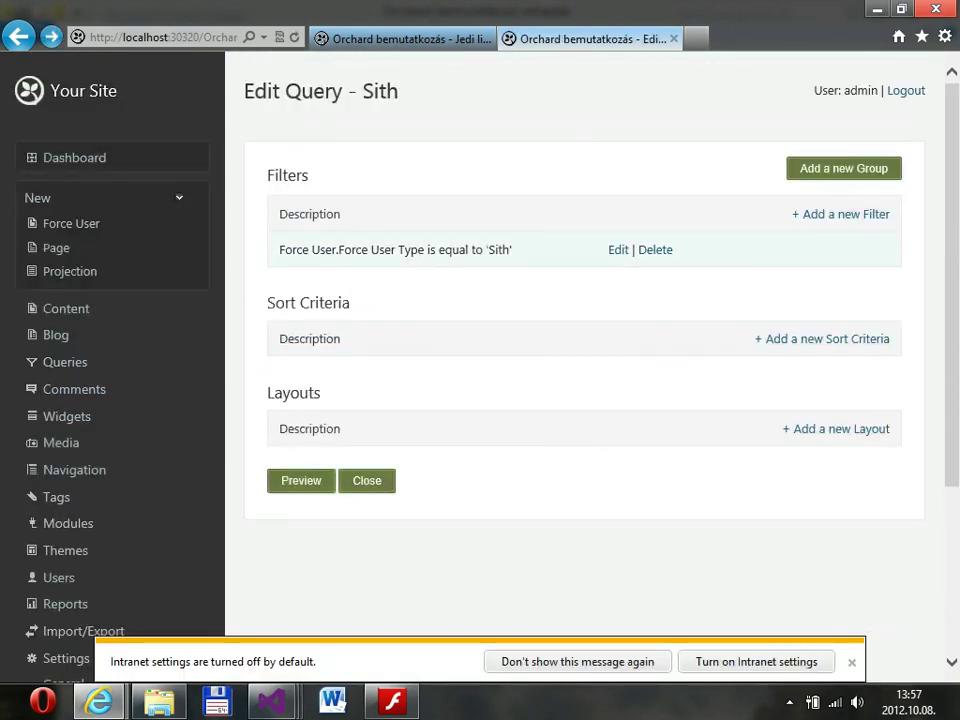
Add a Content Types filter limiting the Sith query to Force User items.
{"action": "left_click", "coordinate": [846, 214]}
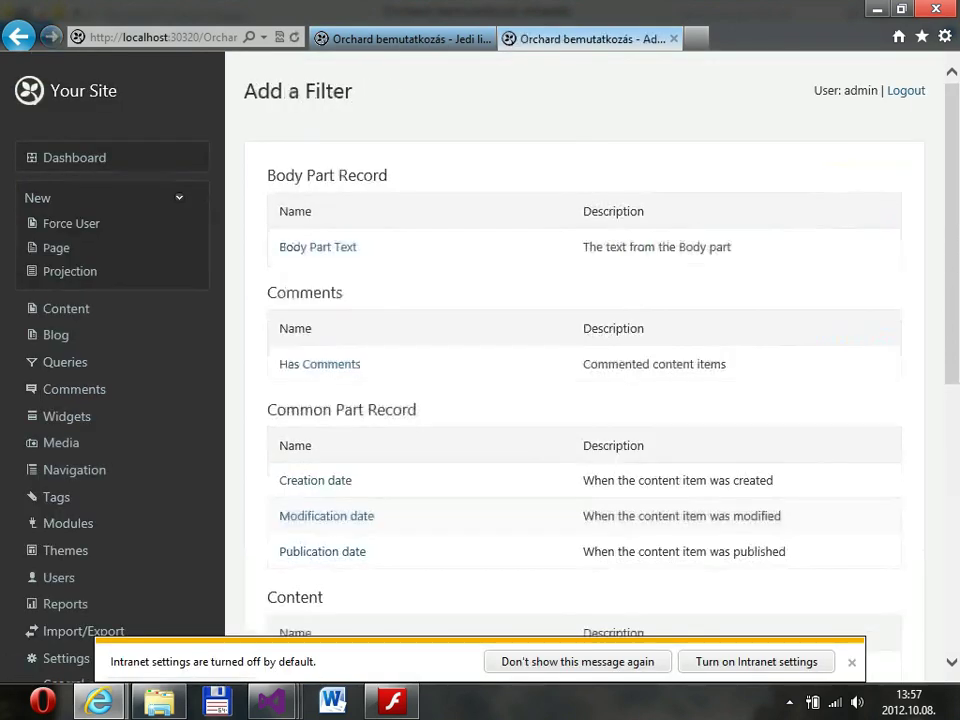
{"action": "scroll", "coordinate": [585, 400], "scroll_direction": "down", "scroll_amount": 3}
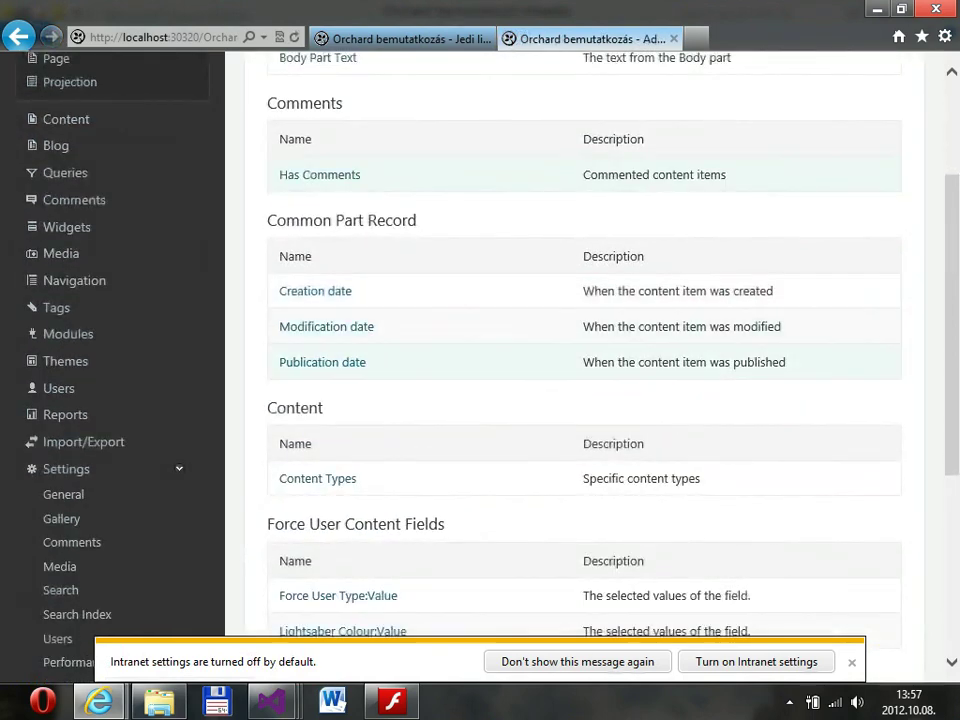
{"action": "scroll", "coordinate": [585, 400], "scroll_direction": "down", "scroll_amount": 3}
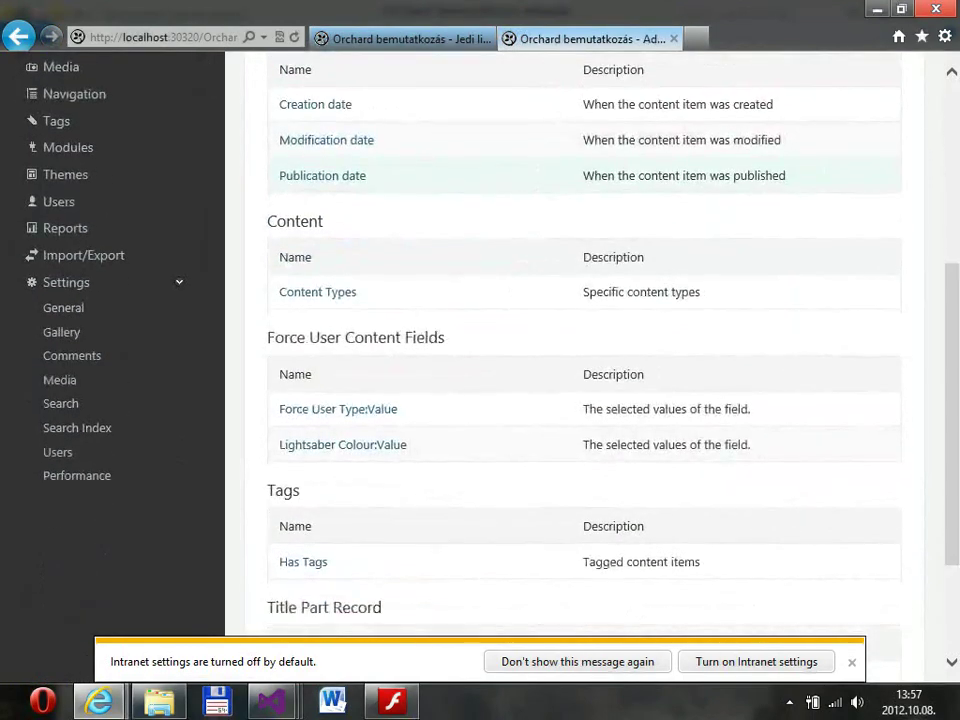
{"action": "left_click", "coordinate": [317, 293]}
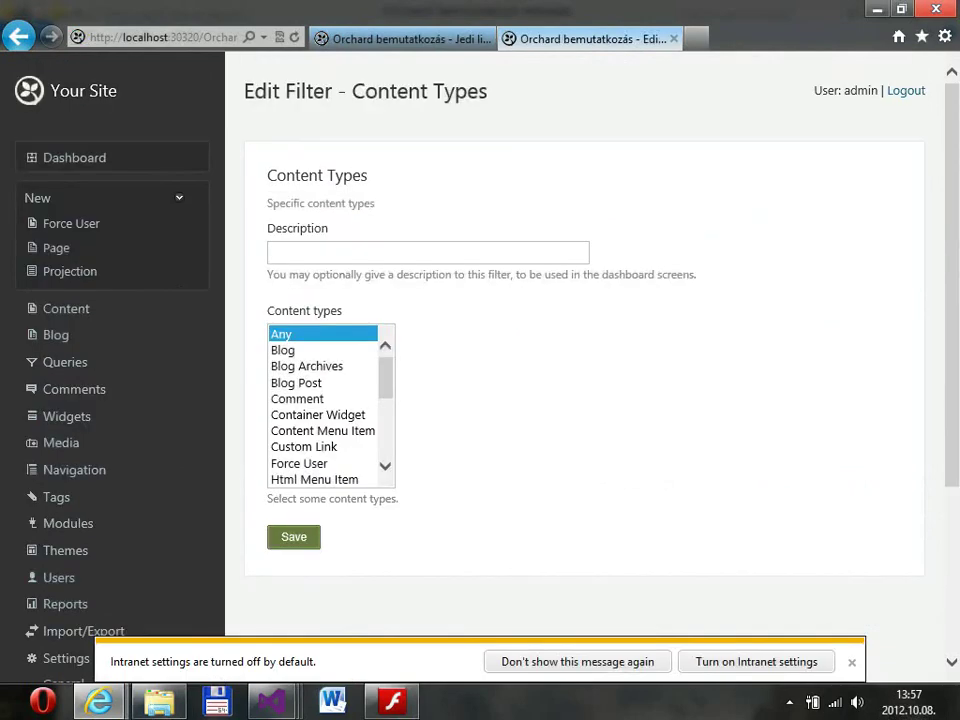
{"action": "scroll", "coordinate": [331, 405], "scroll_direction": "down", "scroll_amount": 2}
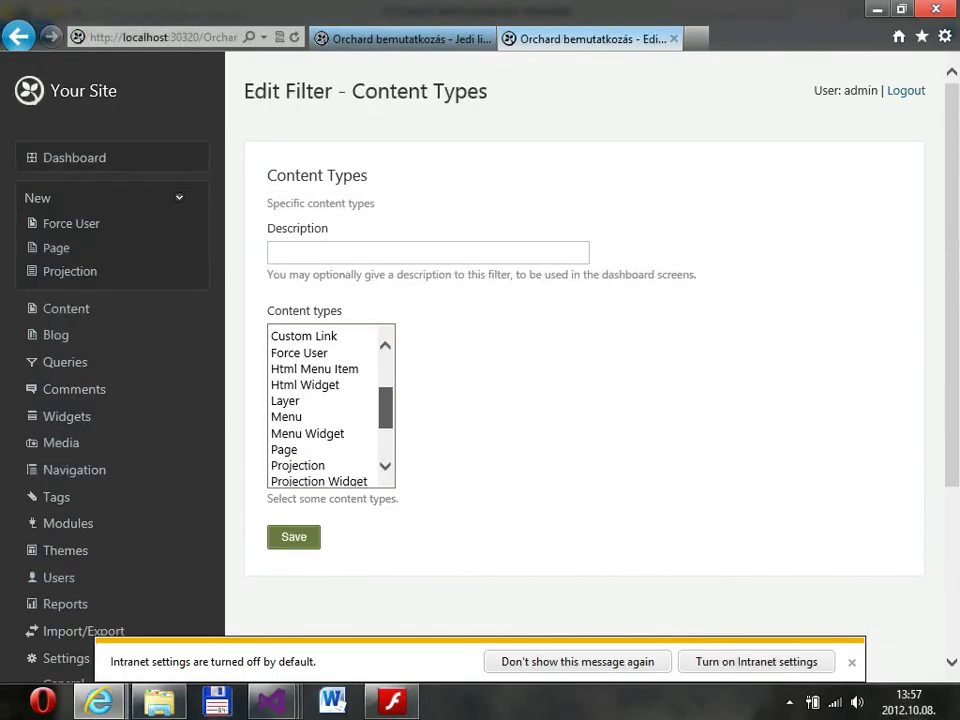
{"action": "scroll", "coordinate": [331, 405], "scroll_direction": "up", "scroll_amount": 1}
{"action": "left_click", "coordinate": [299, 364]}
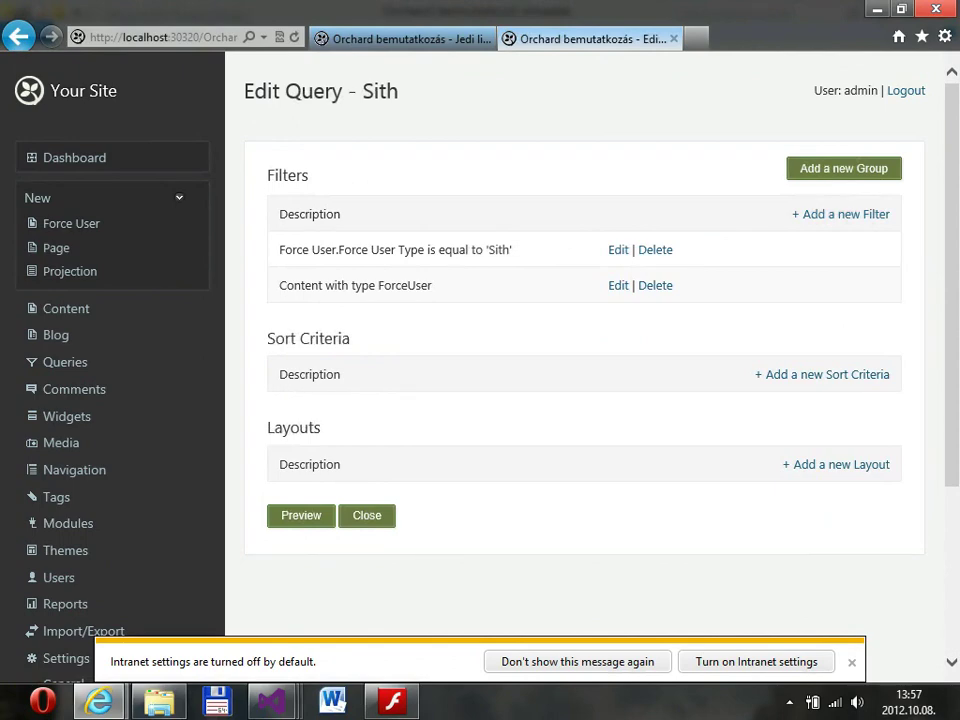
{"action": "left_click", "coordinate": [822, 374]}
Sort the Sith query randomly, preview its results, then return to the queries list.
{"action": "scroll", "coordinate": [580, 380], "scroll_direction": "down", "scroll_amount": 3}
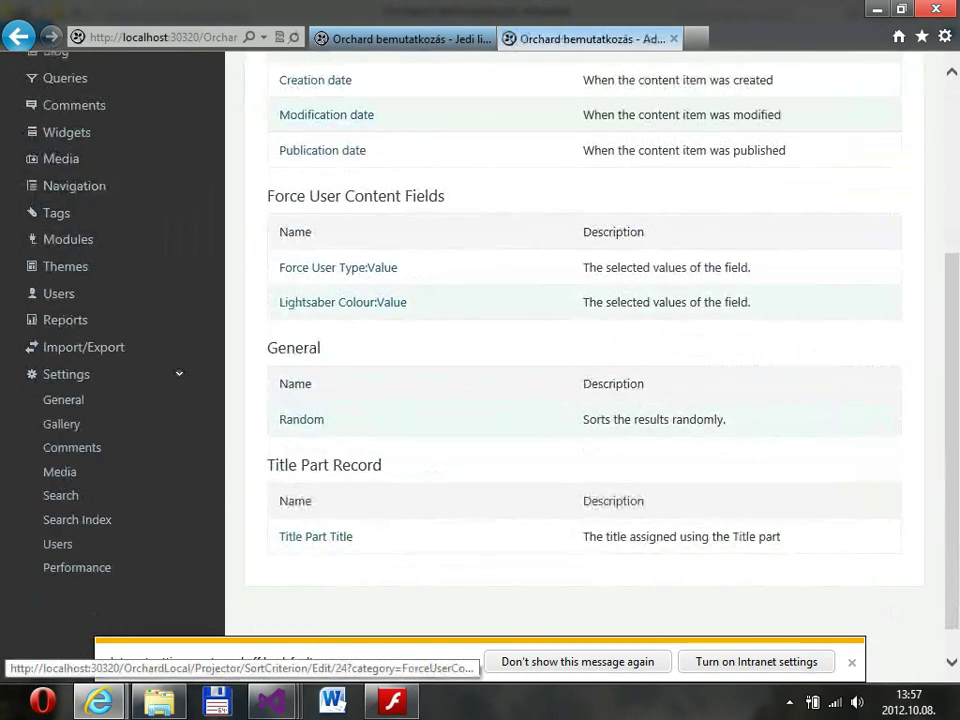
{"action": "scroll", "coordinate": [580, 380], "scroll_direction": "up", "scroll_amount": 1}
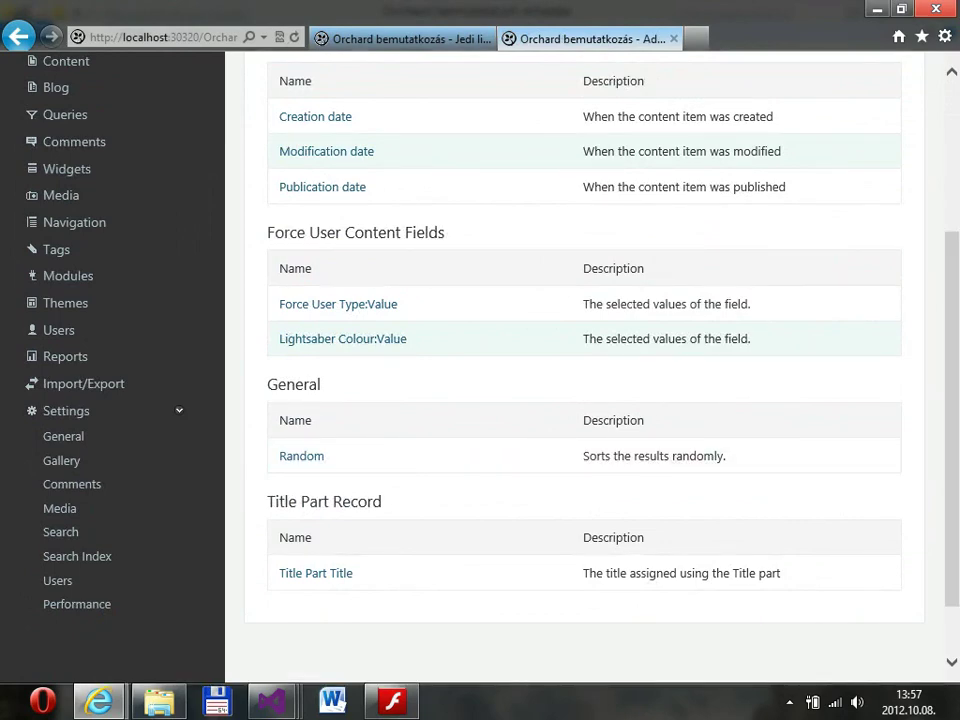
{"action": "left_click", "coordinate": [301, 456]}
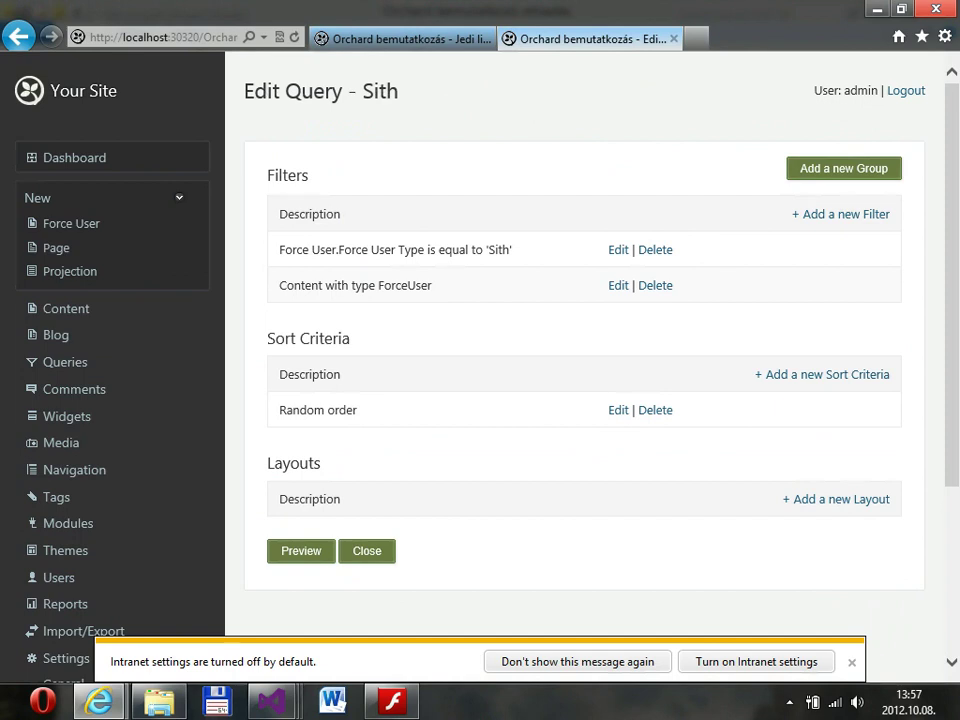
{"action": "left_click", "coordinate": [301, 551]}
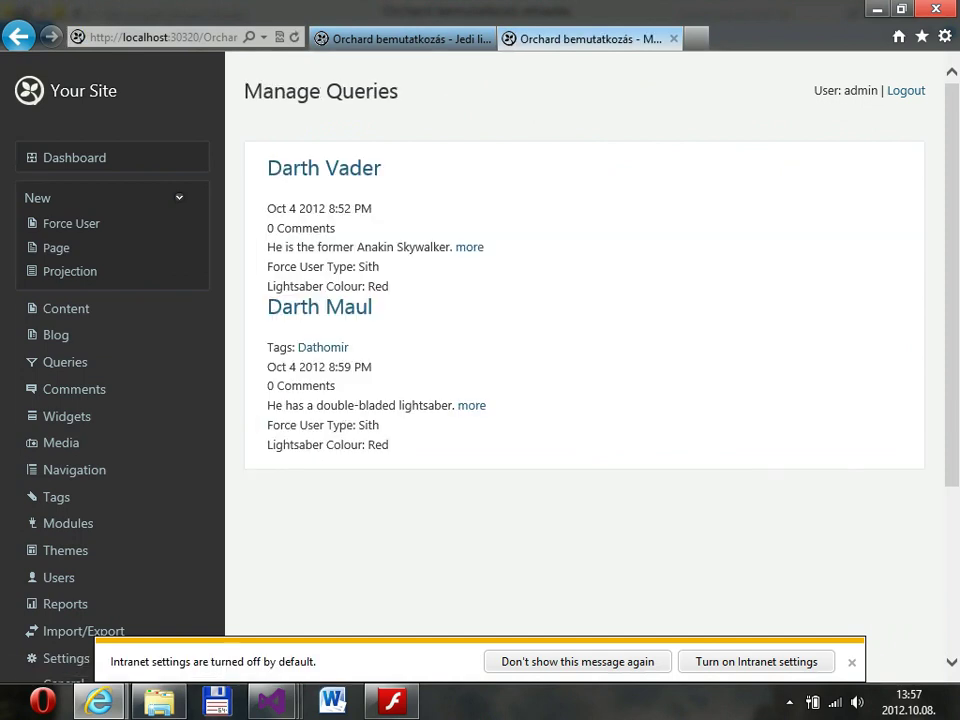
{"action": "key", "text": "alt+Left"}
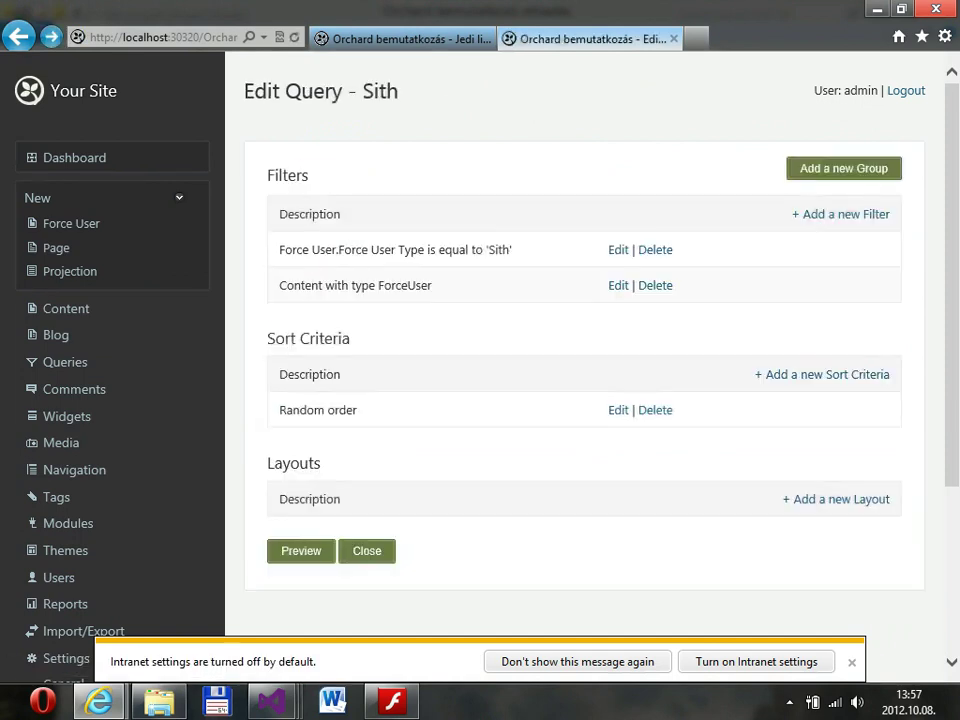
{"action": "left_click", "coordinate": [65, 362]}
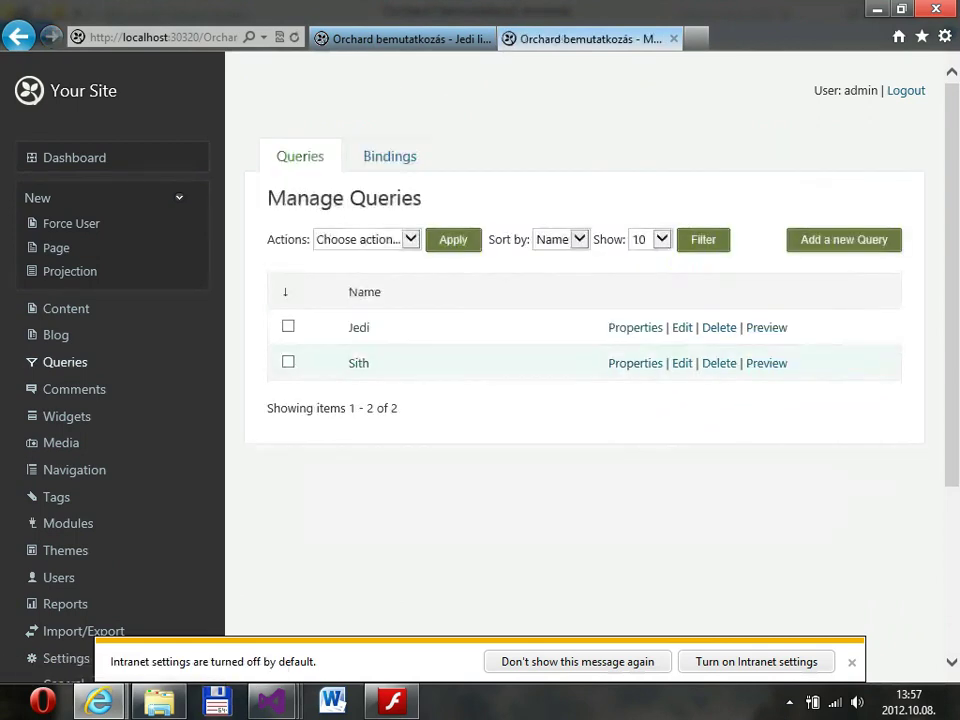
On the Widgets page, add a new widget to the AsideSecond zone.
{"action": "scroll", "coordinate": [66, 468], "scroll_direction": "down", "scroll_amount": 3}
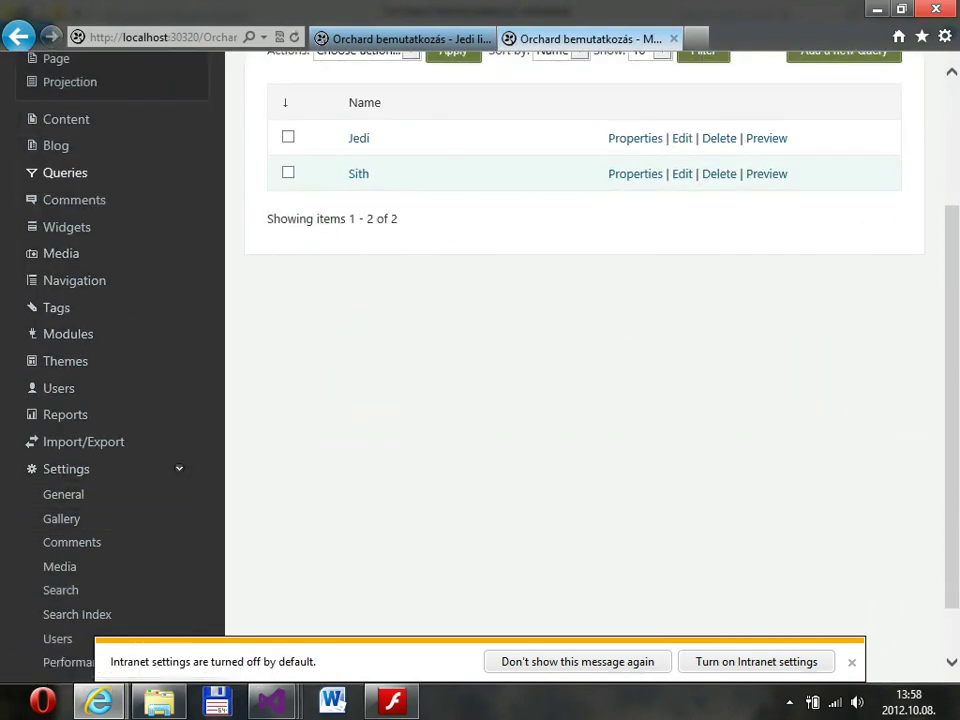
{"action": "left_click", "coordinate": [65, 172]}
{"action": "scroll", "coordinate": [584, 400], "scroll_direction": "down", "scroll_amount": 3}
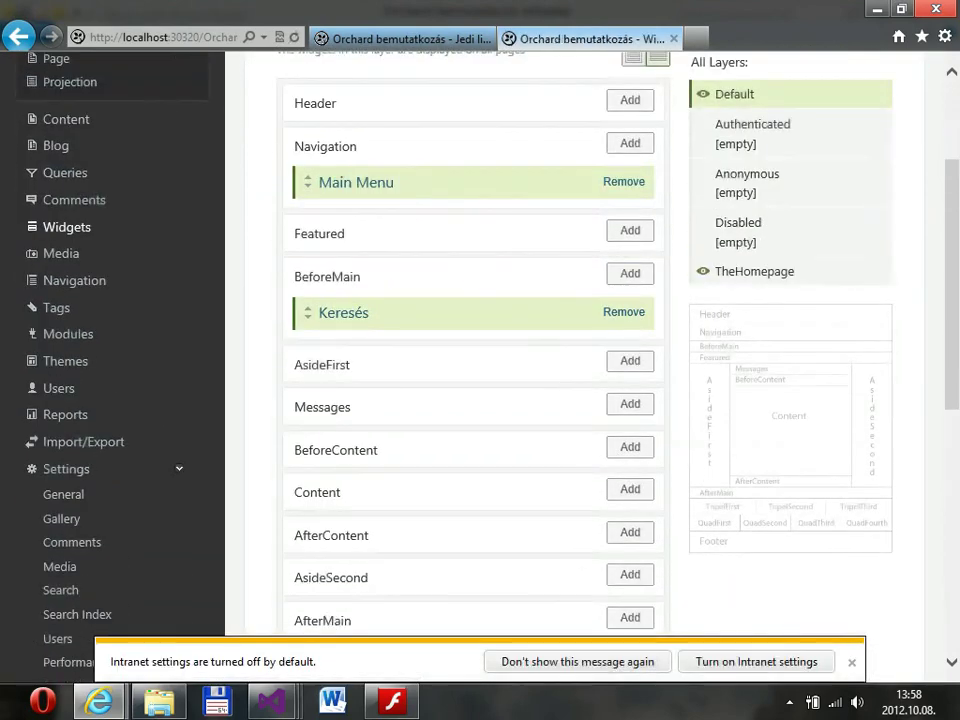
{"action": "scroll", "coordinate": [470, 350], "scroll_direction": "down", "scroll_amount": 2}
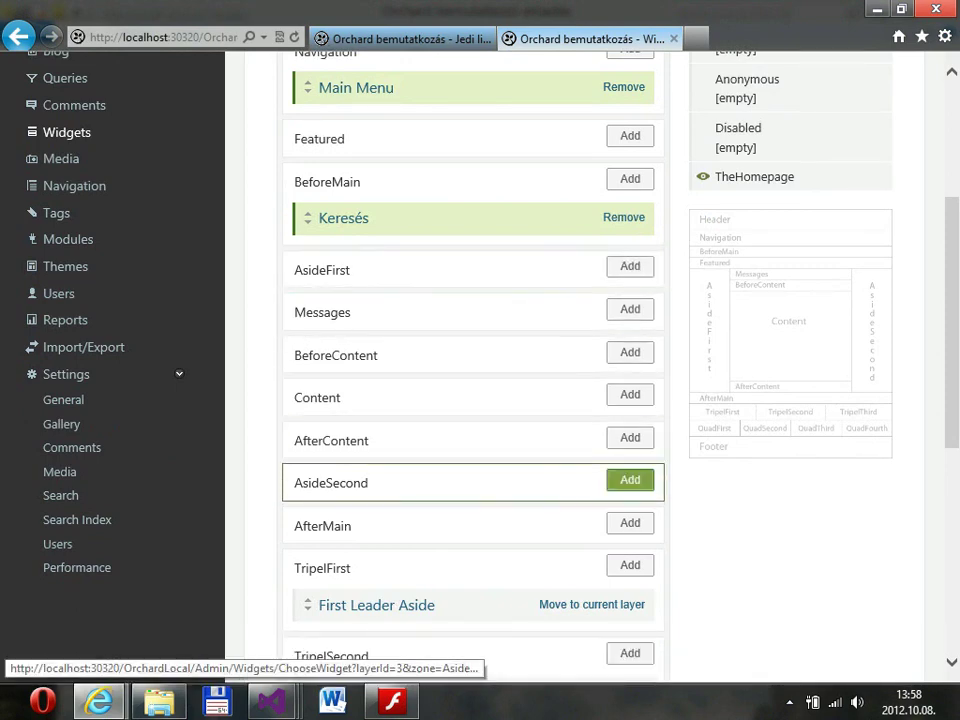
{"action": "left_click", "coordinate": [630, 480]}
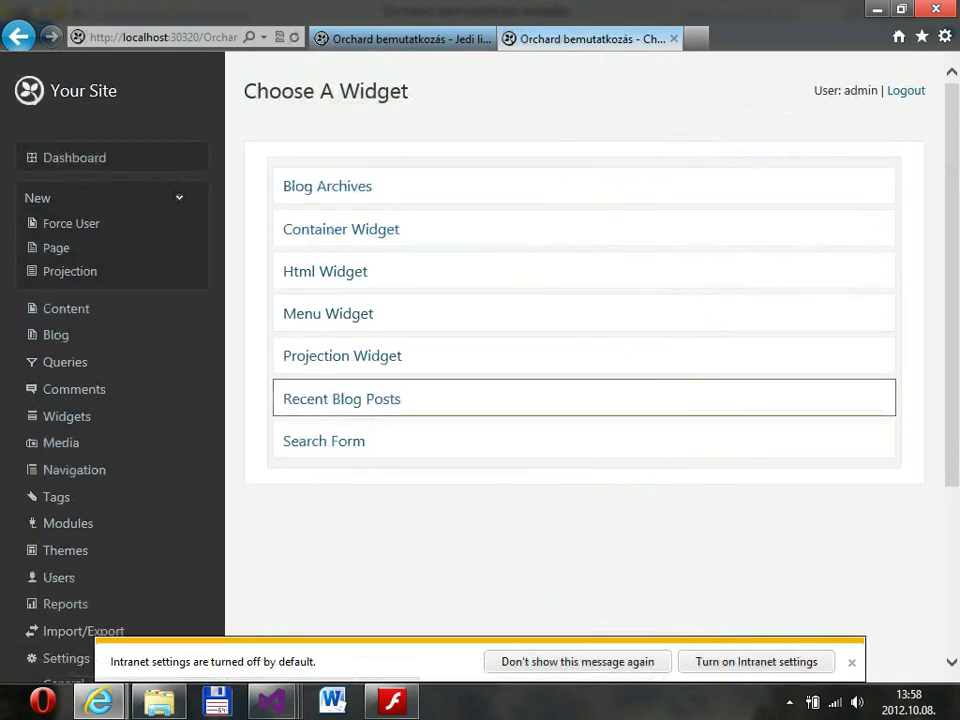
Choose a Projection Widget showing the Sith query.
{"action": "left_click", "coordinate": [400, 355]}
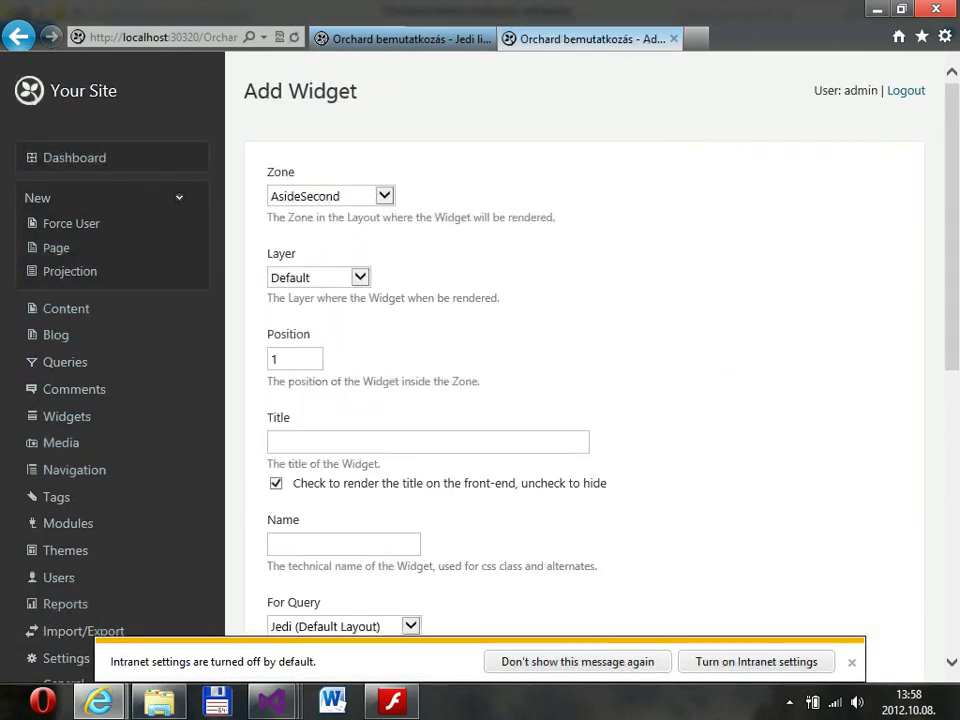
{"action": "scroll", "coordinate": [585, 400], "scroll_direction": "down", "scroll_amount": 3}
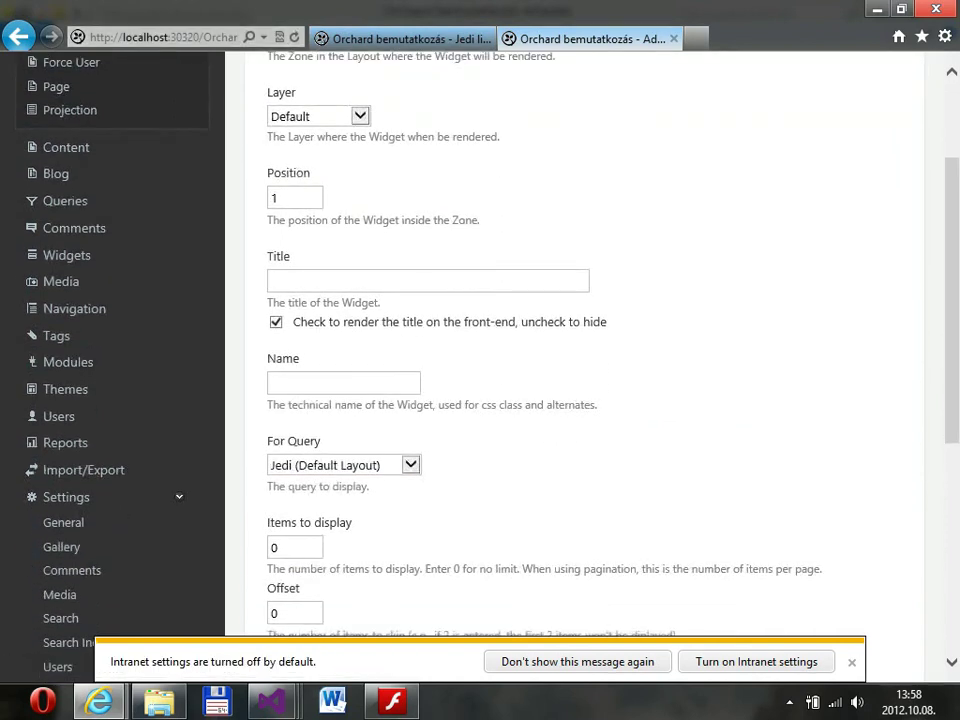
{"action": "left_click", "coordinate": [343, 465]}
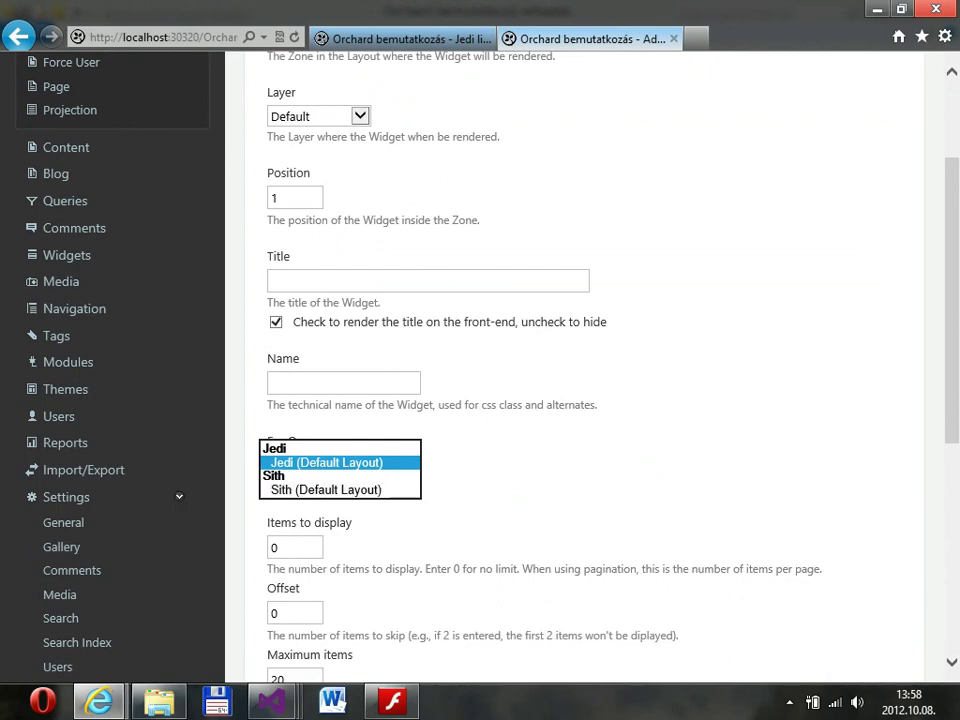
{"action": "left_click", "coordinate": [326, 489]}
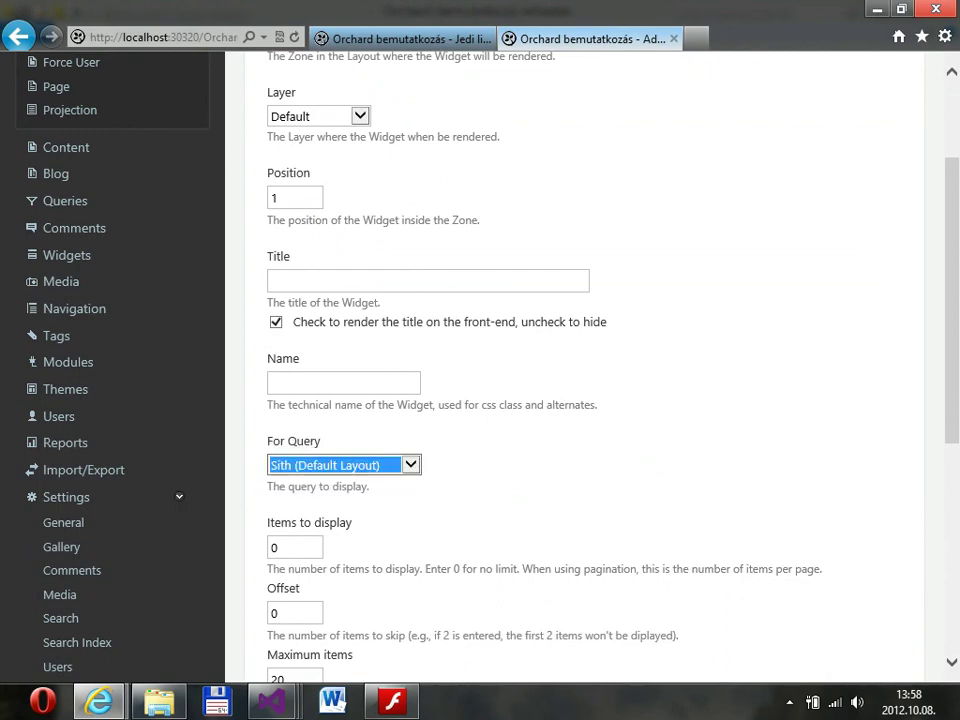
{"action": "scroll", "coordinate": [585, 370], "scroll_direction": "down", "scroll_amount": 1}
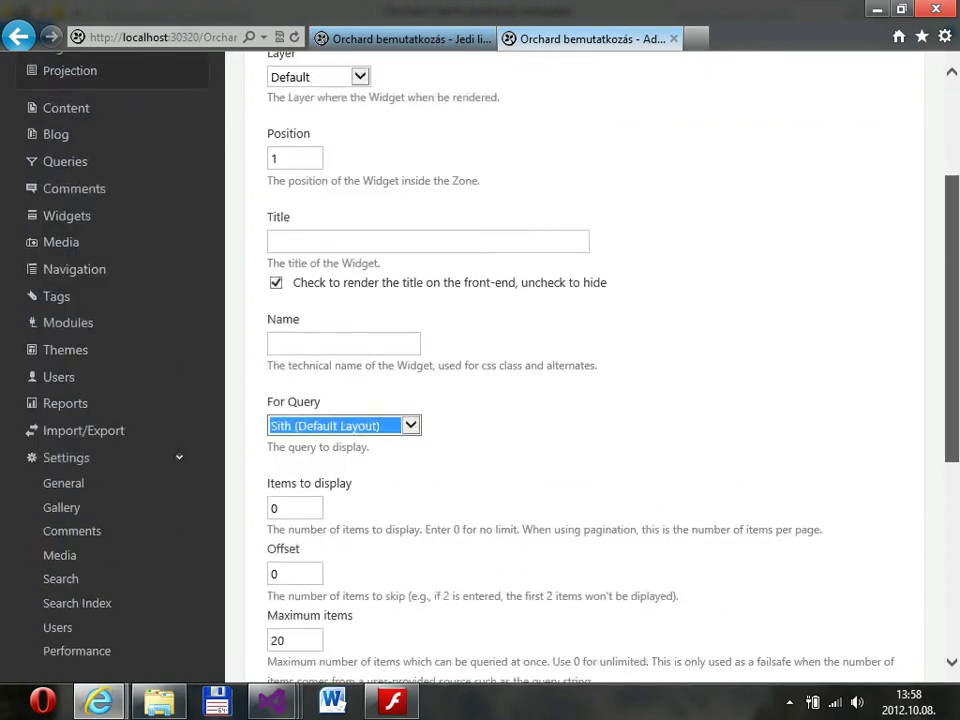
Title the widget 'Sith Lords' and save it.
{"action": "left_click", "coordinate": [400, 241]}
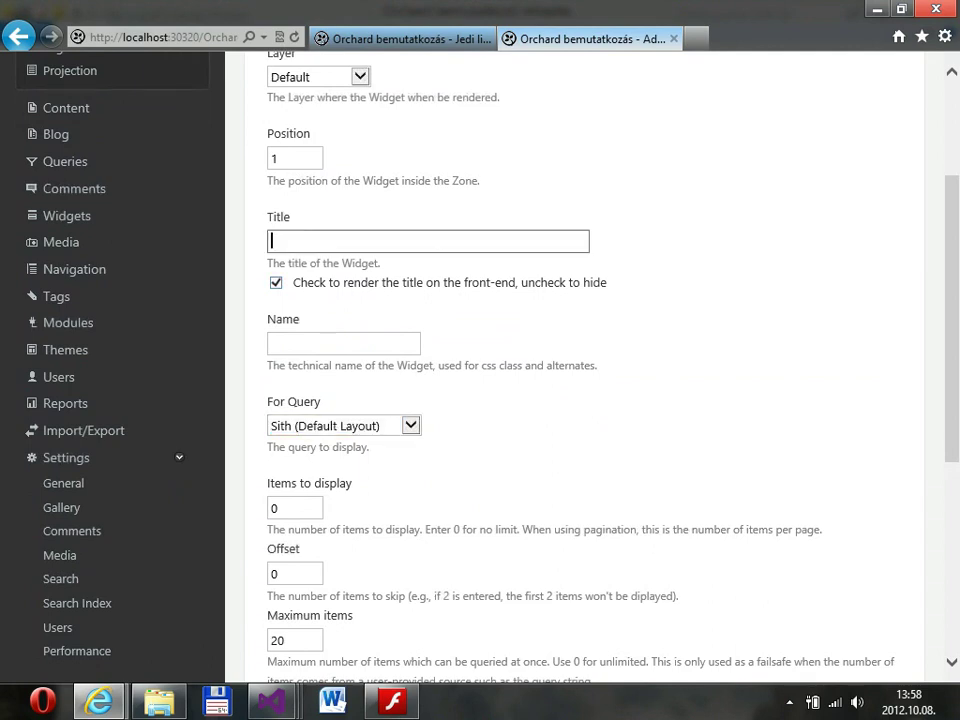
{"action": "type", "text": "Sith Lors"}
{"action": "key", "text": "BackSpace"}
{"action": "type", "text": "ds"}
{"action": "scroll", "coordinate": [585, 370], "scroll_direction": "down", "scroll_amount": 5}
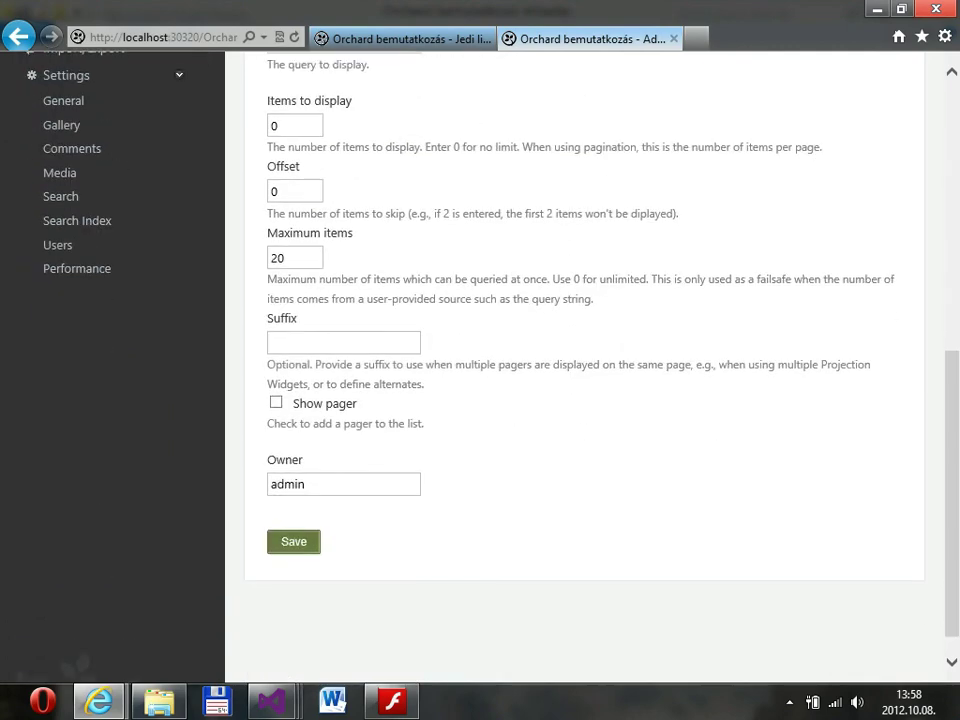
{"action": "left_click", "coordinate": [293, 541]}
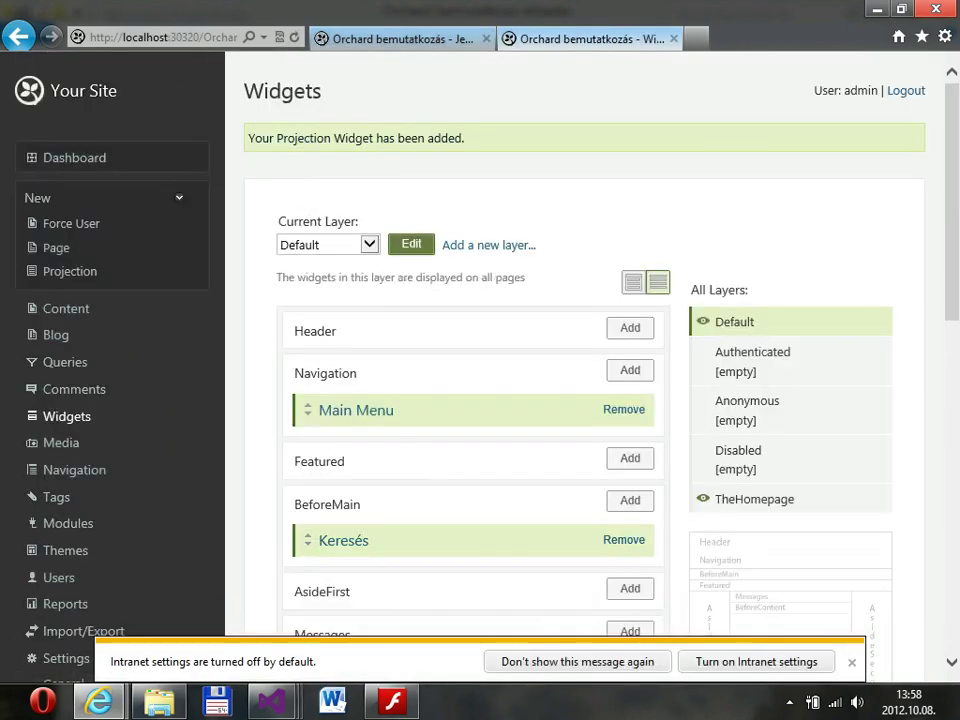
{"action": "key", "text": "ctrl+Tab"}
{"action": "key", "text": "F5"}
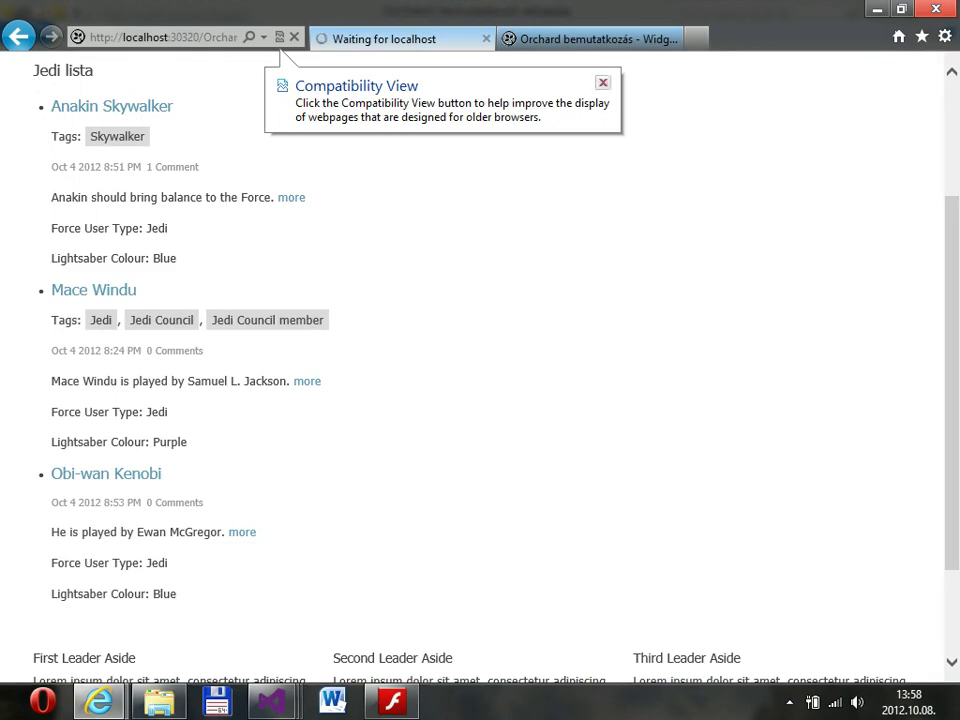
{"action": "key", "text": "ctrl+Tab"}
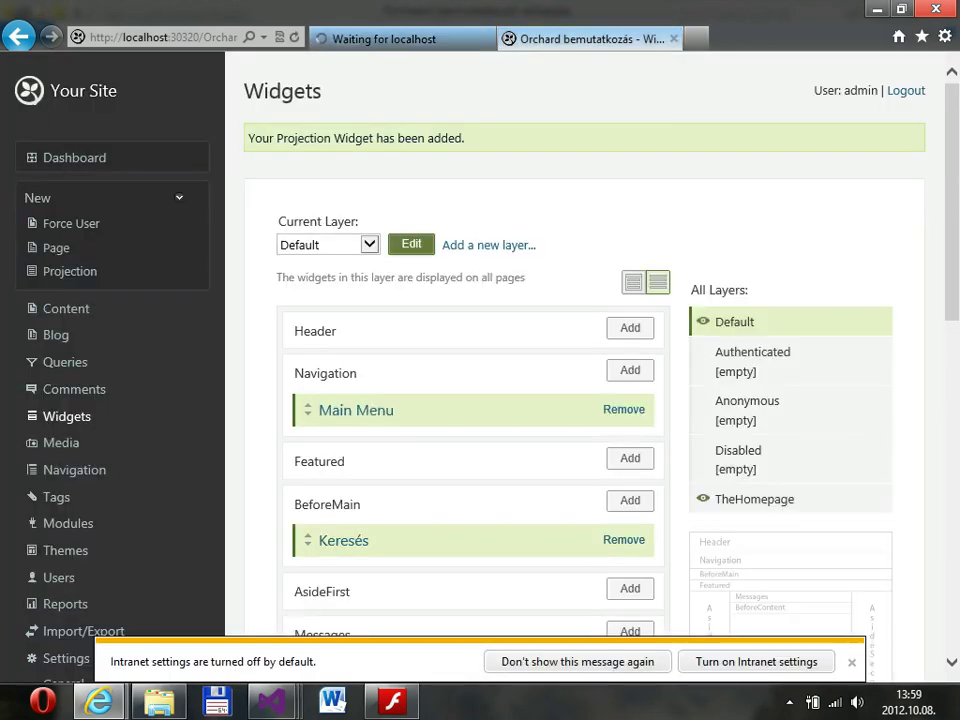
{"action": "key", "text": "ctrl+Tab"}
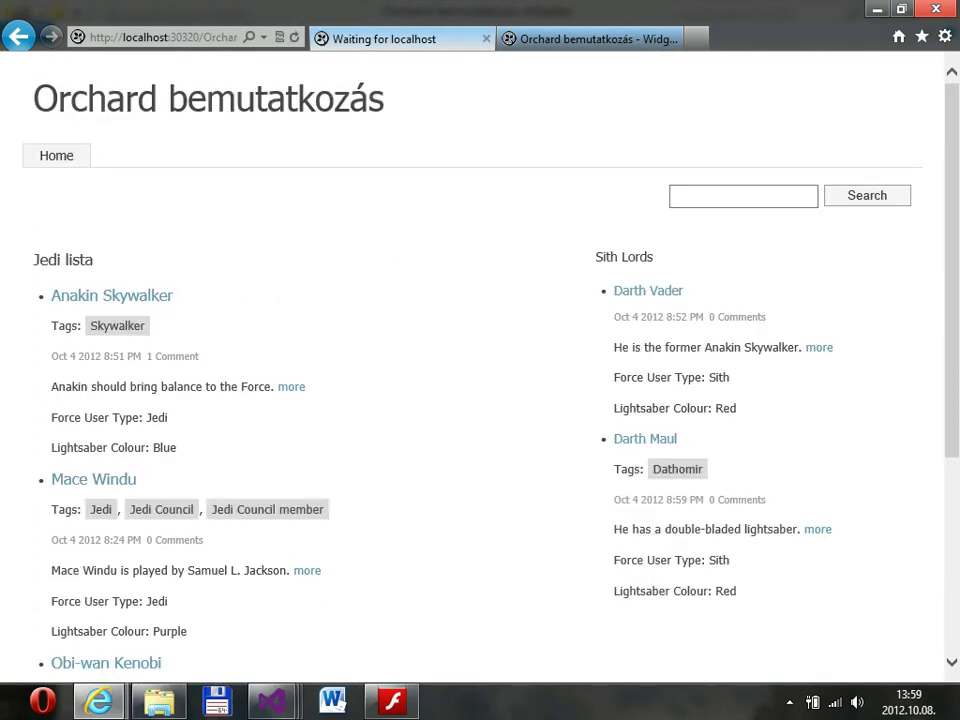
{"action": "scroll", "coordinate": [480, 360], "scroll_direction": "down", "scroll_amount": 1}
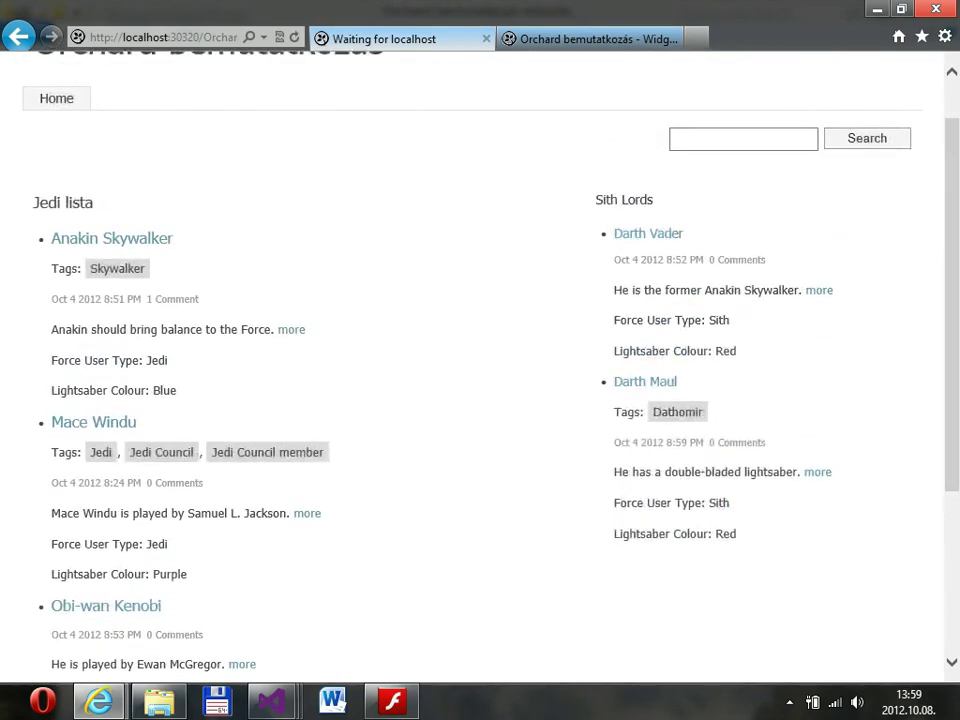
{"action": "scroll", "coordinate": [480, 360], "scroll_direction": "down", "scroll_amount": 3}
{"action": "scroll", "coordinate": [480, 360], "scroll_direction": "up", "scroll_amount": 4}
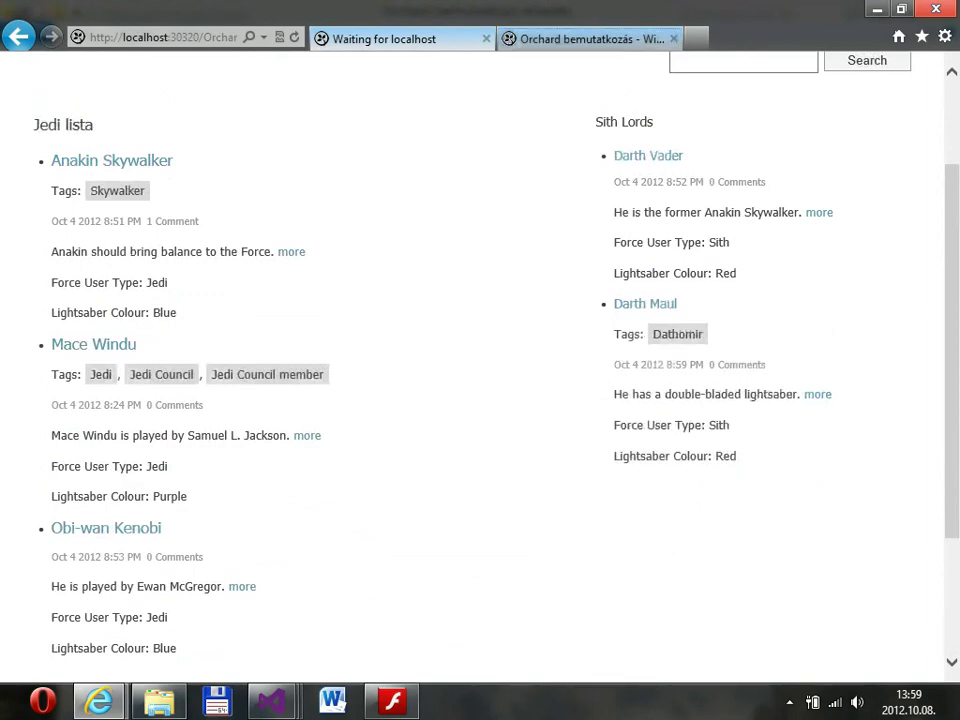
{"action": "left_click", "coordinate": [590, 38]}
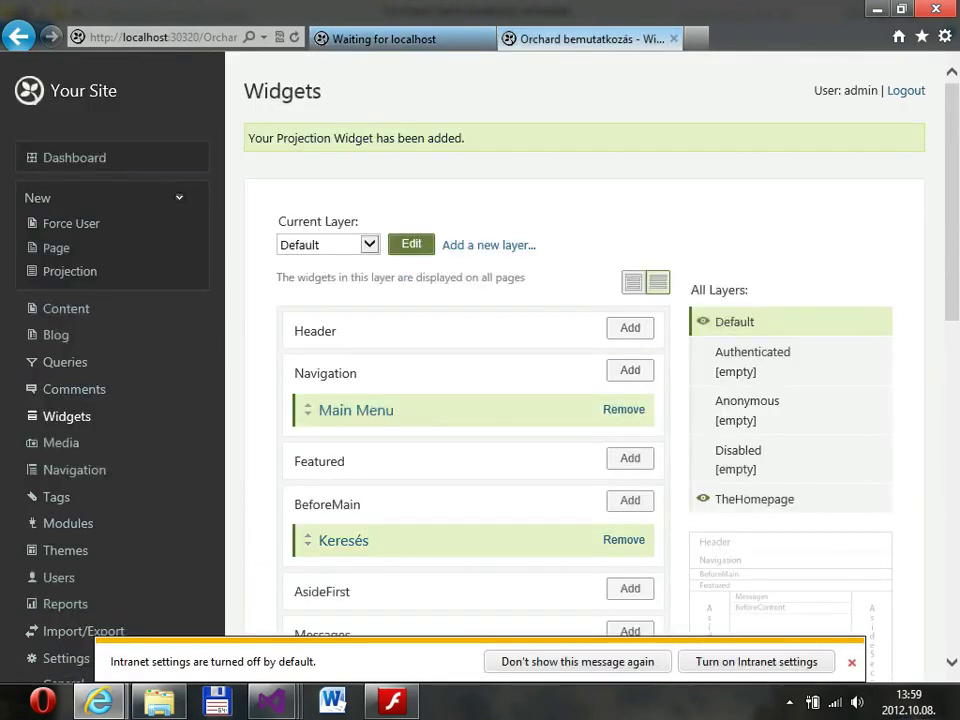
Scroll the Widgets page to confirm Sith Lords sits in the AsideSecond zone.
{"action": "scroll", "coordinate": [470, 271], "scroll_direction": "down", "scroll_amount": 2}
{"action": "scroll", "coordinate": [470, 275], "scroll_direction": "up", "scroll_amount": 1}
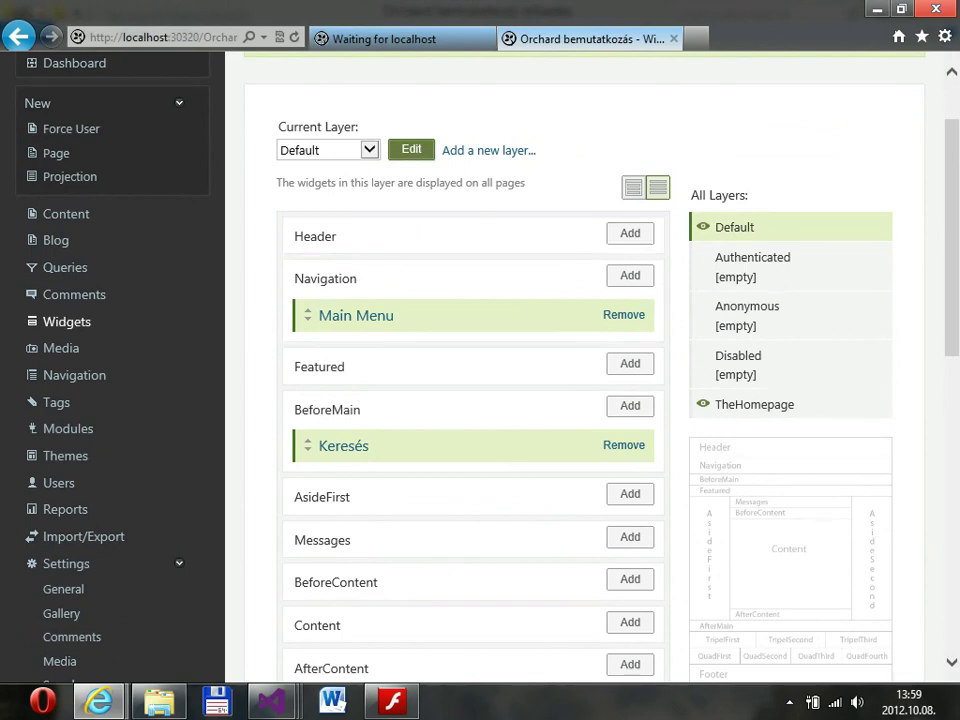
{"action": "scroll", "coordinate": [470, 370], "scroll_direction": "down", "scroll_amount": 3}
{"action": "scroll", "coordinate": [470, 370], "scroll_direction": "up", "scroll_amount": 1}
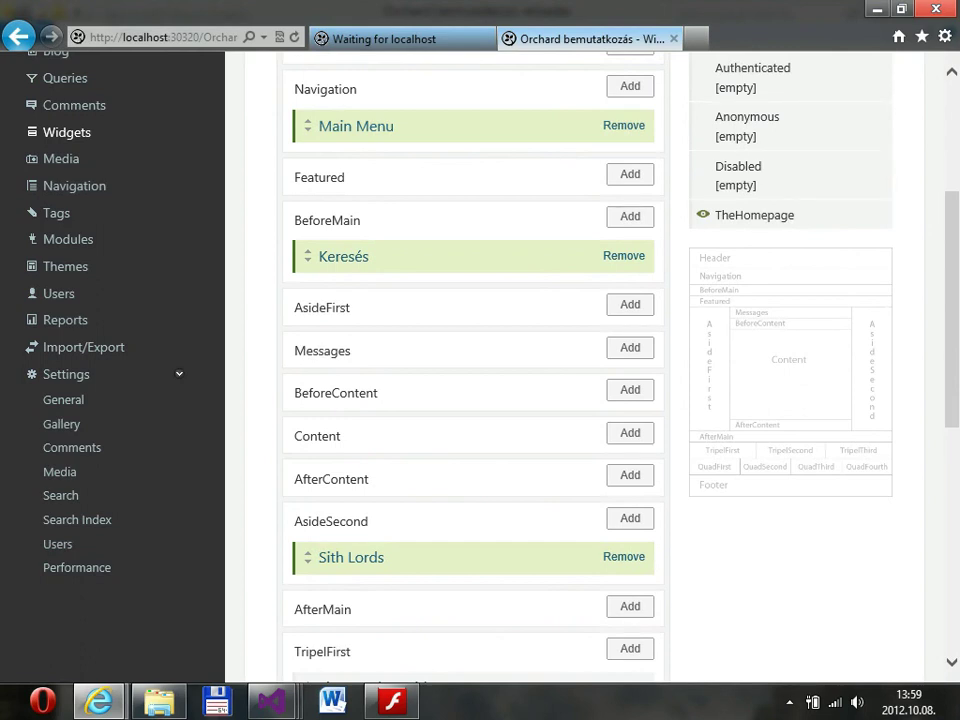
{"action": "scroll", "coordinate": [470, 370], "scroll_direction": "up", "scroll_amount": 3}
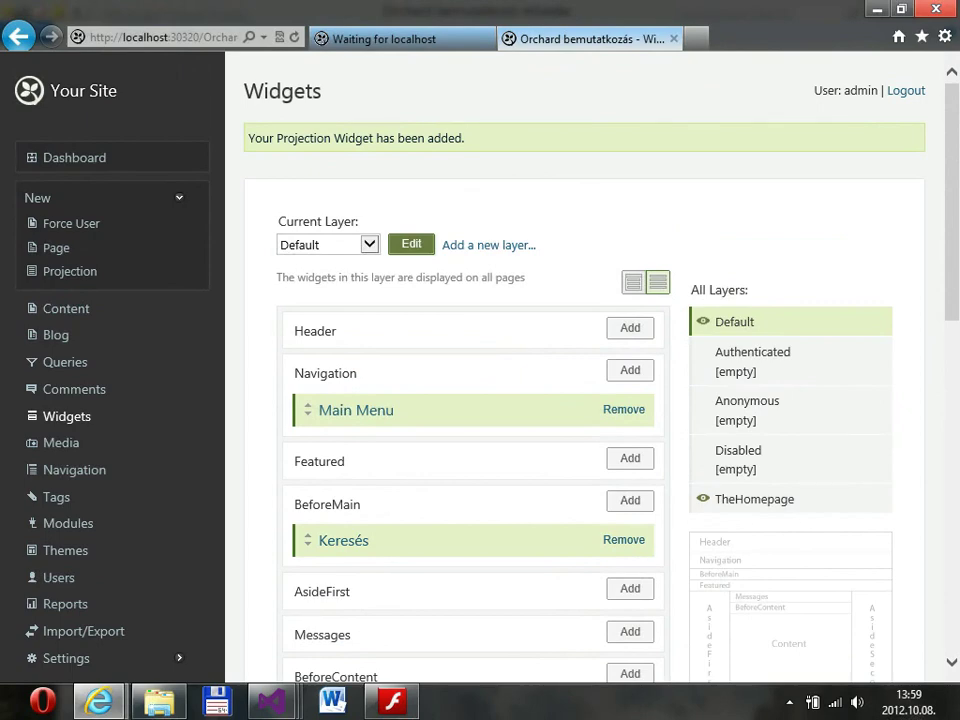
{"action": "scroll", "coordinate": [470, 400], "scroll_direction": "down", "scroll_amount": 2}
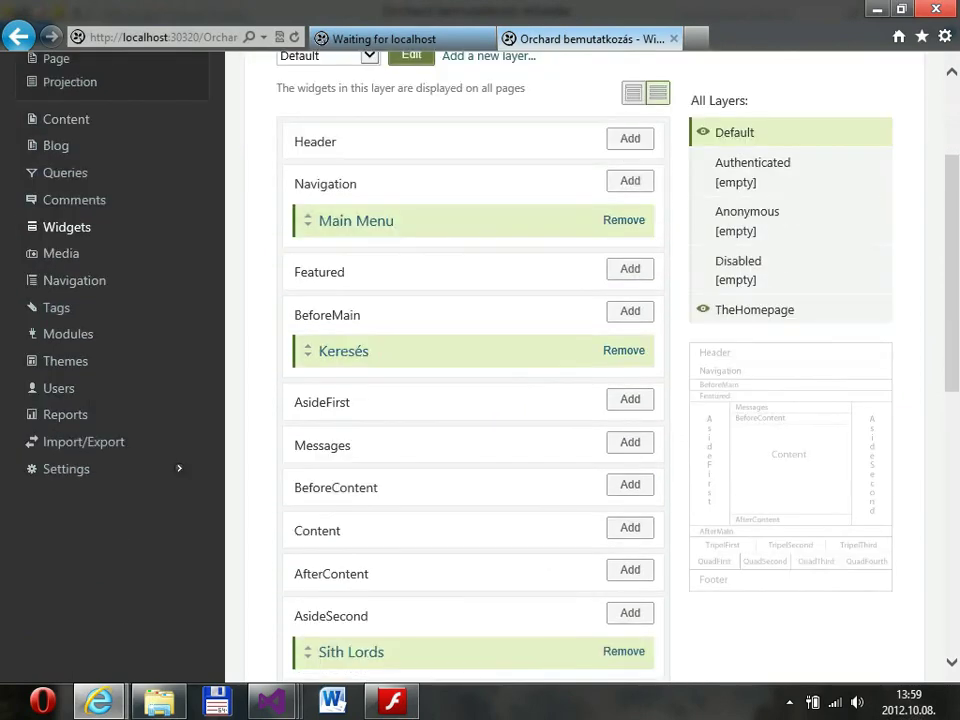
{"action": "scroll", "coordinate": [585, 400], "scroll_direction": "up", "scroll_amount": 2}
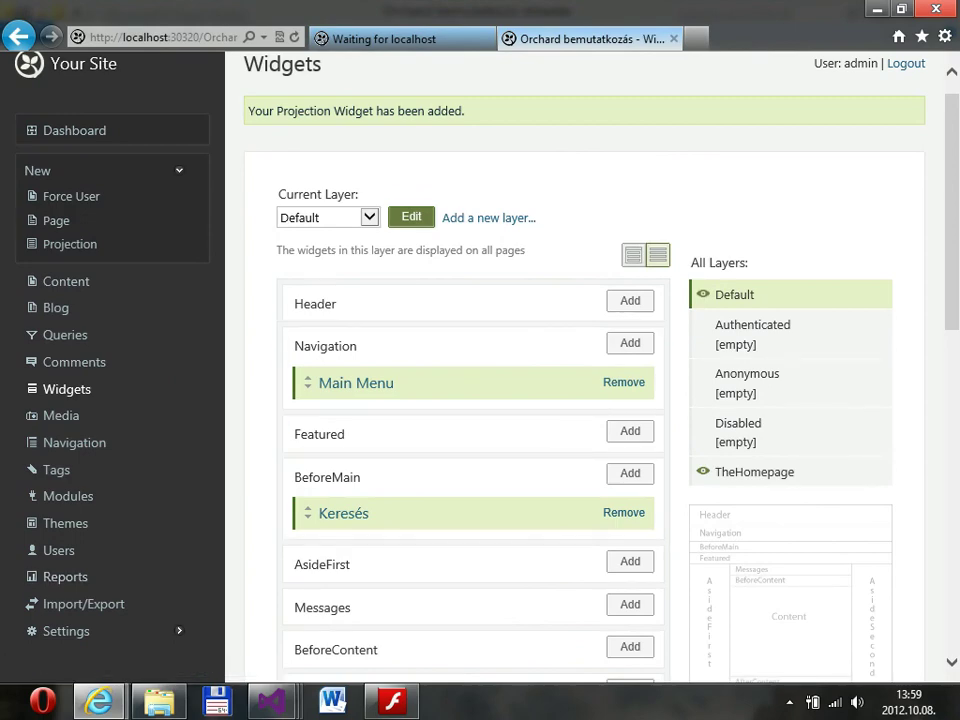
View the home page with both lists, return to Widgets, then switch to the slides.
{"action": "left_click", "coordinate": [385, 38]}
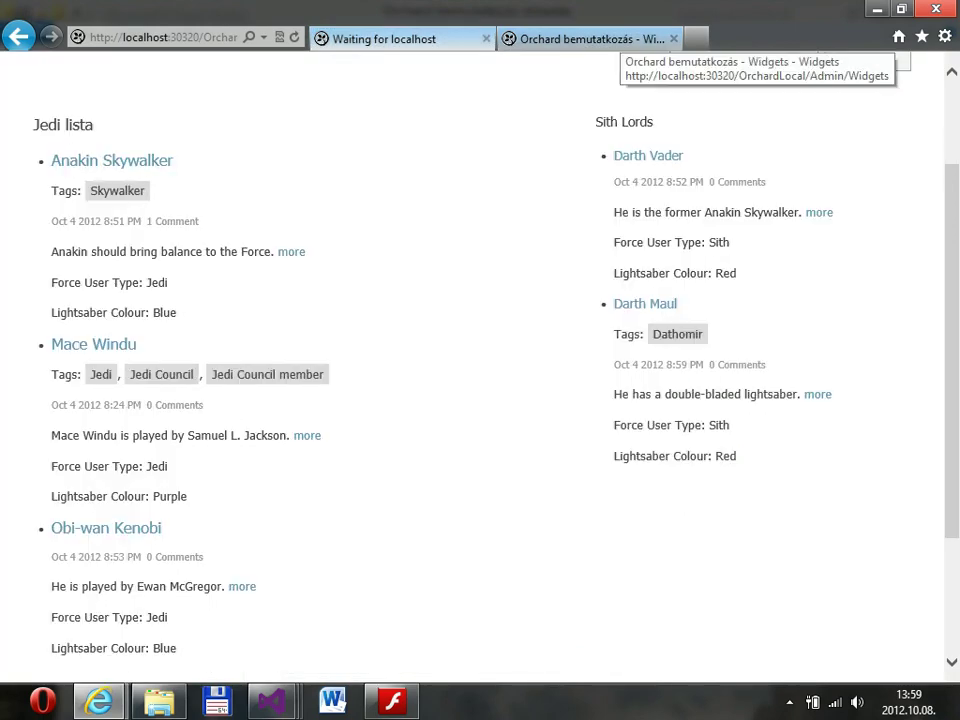
{"action": "key", "text": "ctrl+Tab"}
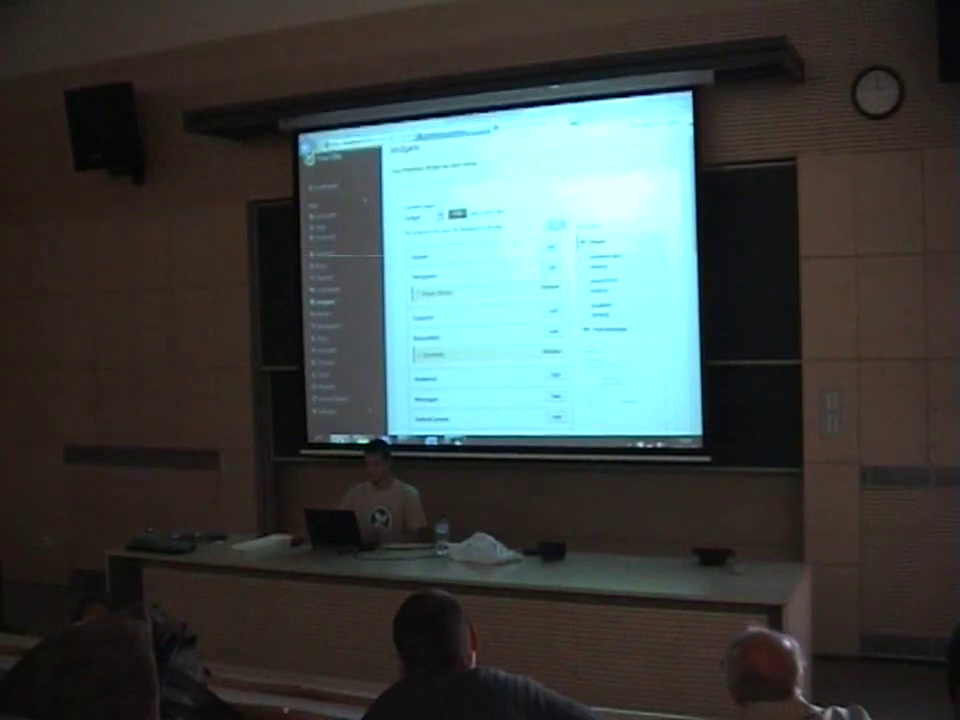
{"action": "key", "text": "alt+Tab"}
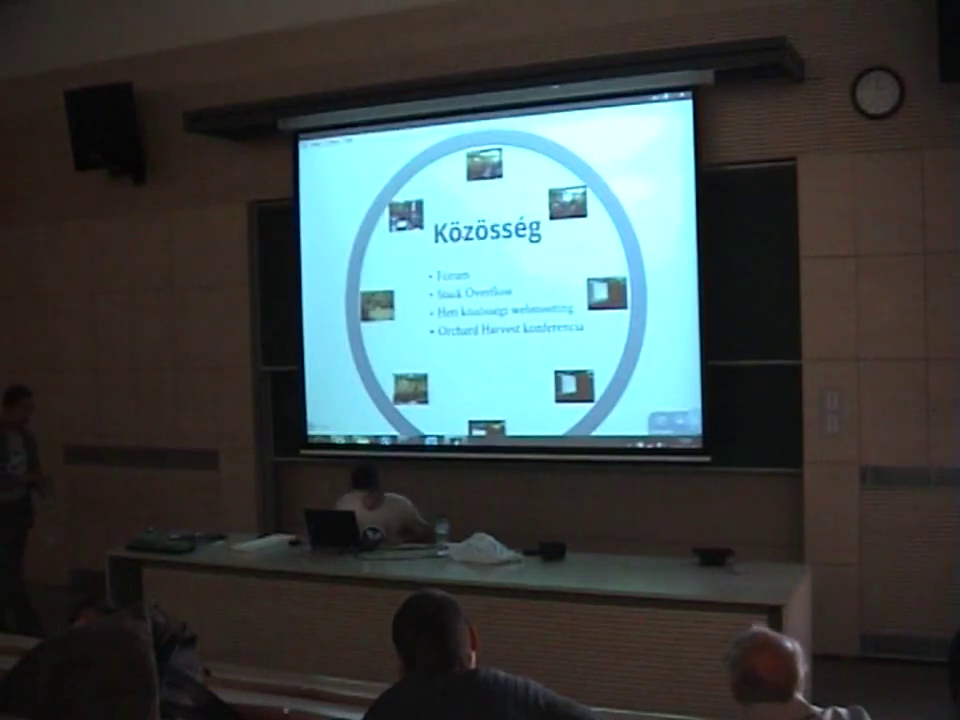